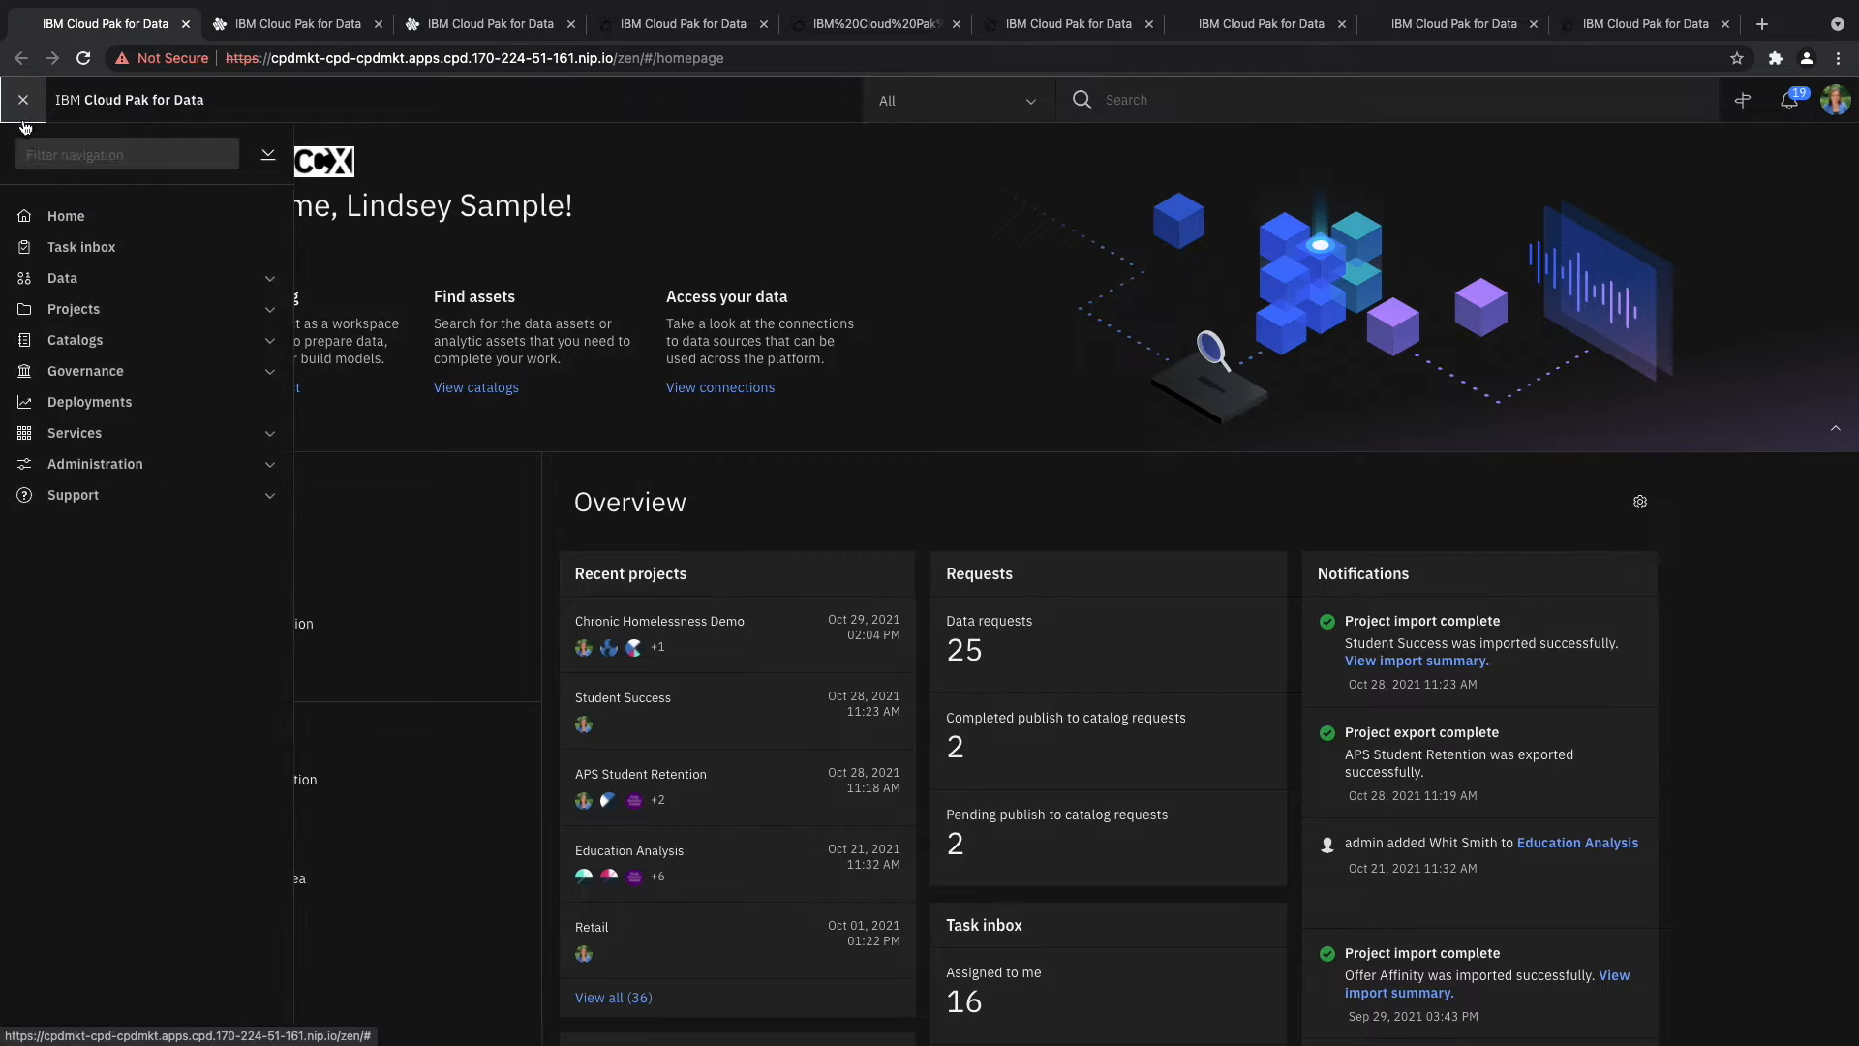
- Open the data virtualization sources and examine the constellation of connected data sources up close
click(25, 109)
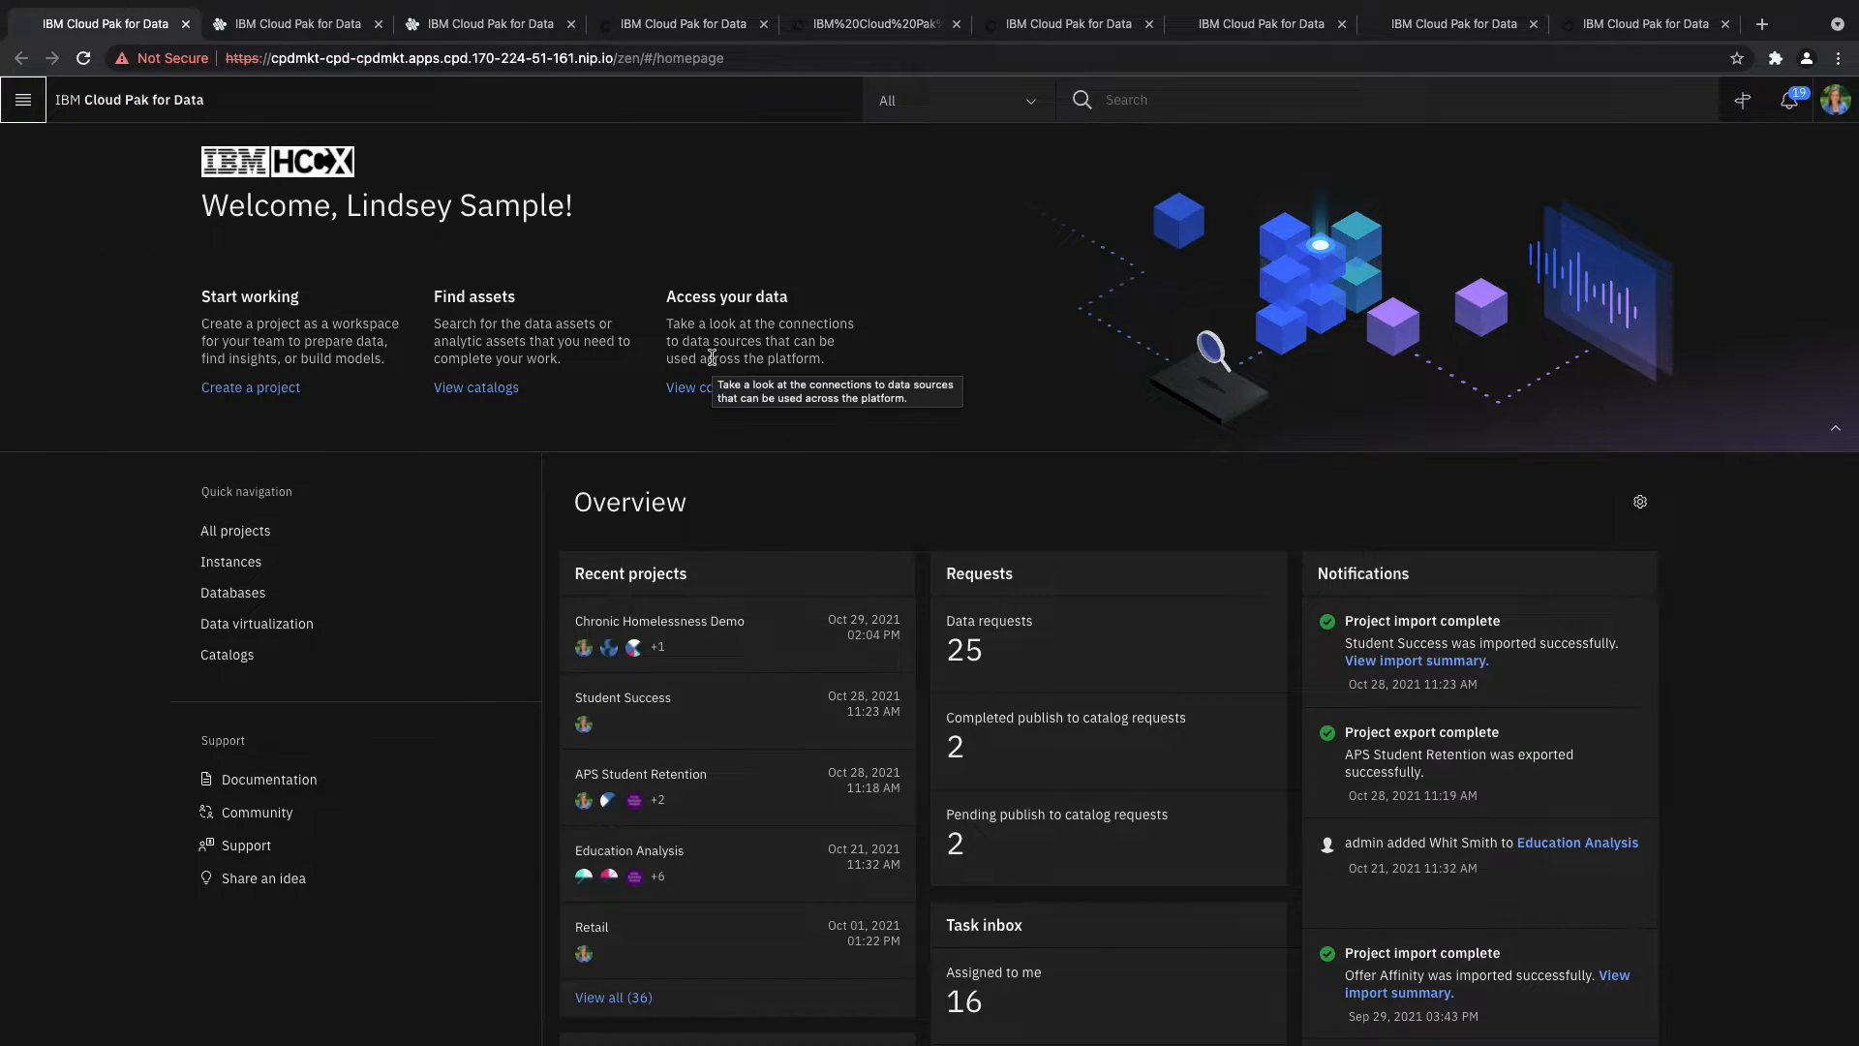
click(256, 625)
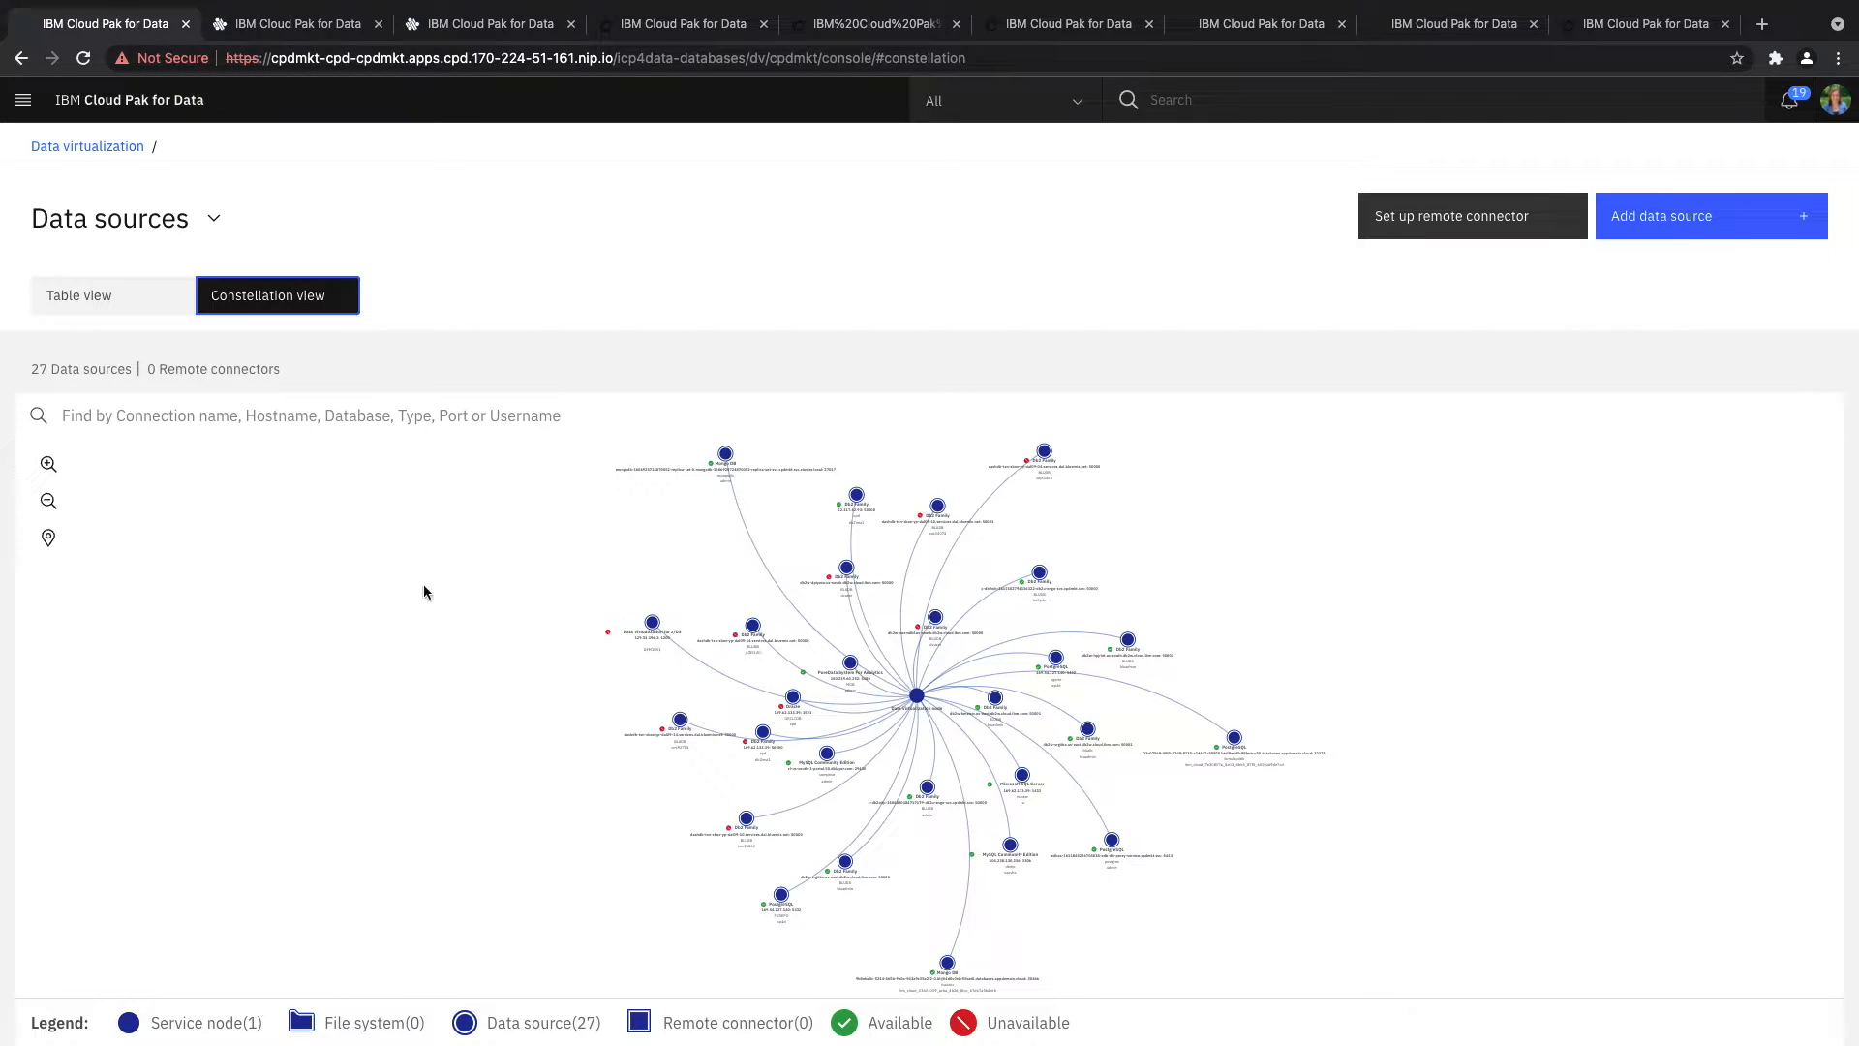
click(46, 467)
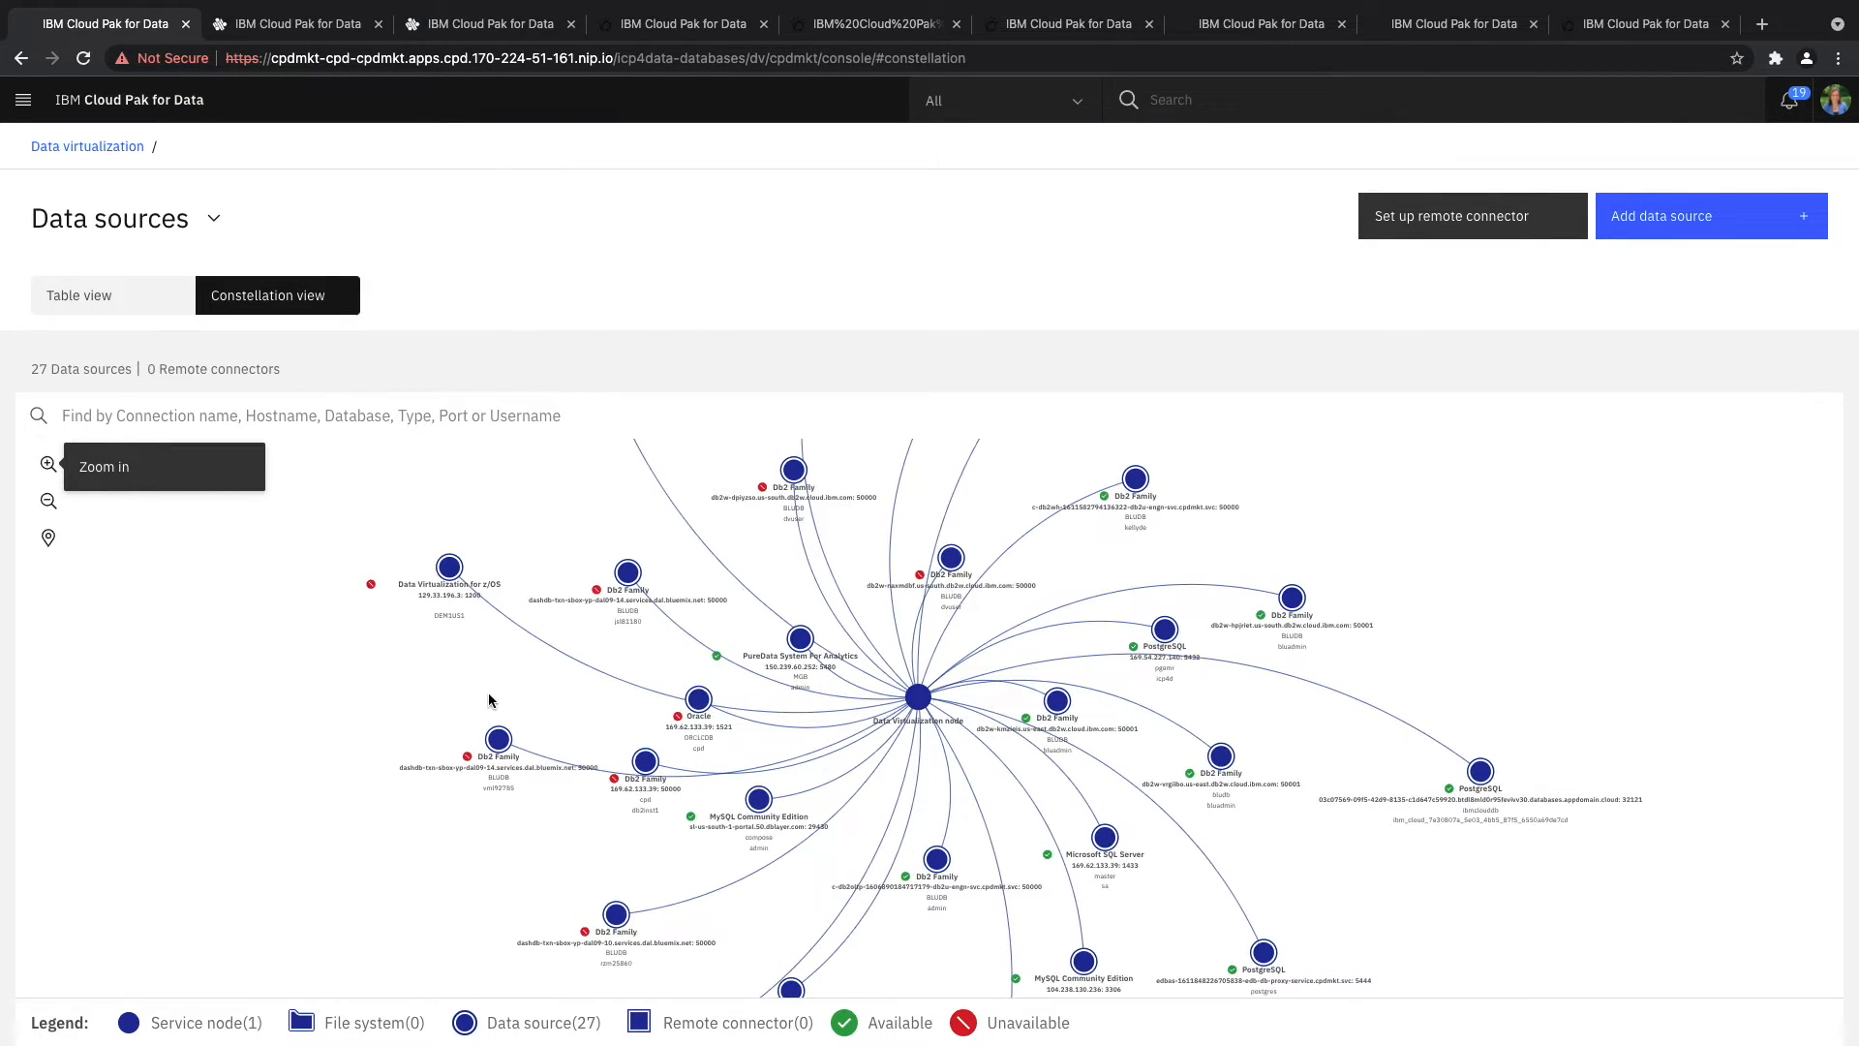
scroll(1299, 678, down, 3)
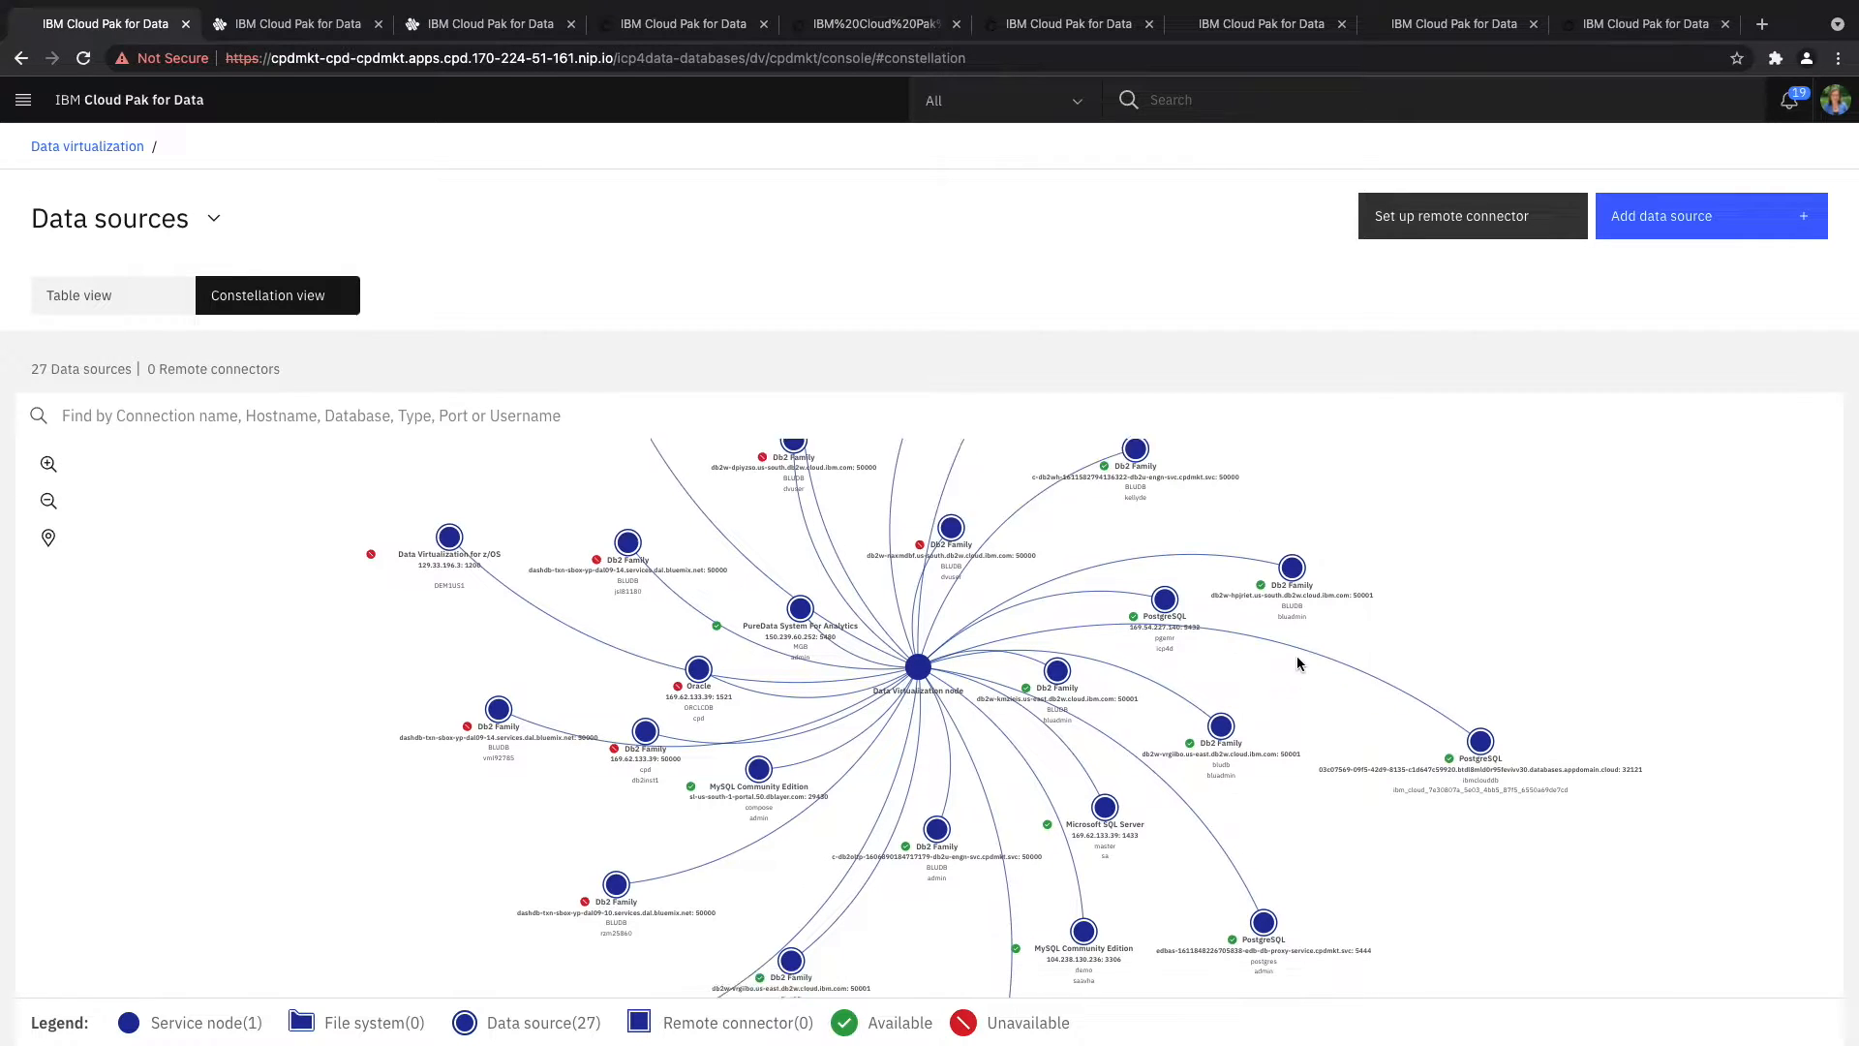
drag(1295, 630, 1232, 968)
scroll(1255, 566, down, 5)
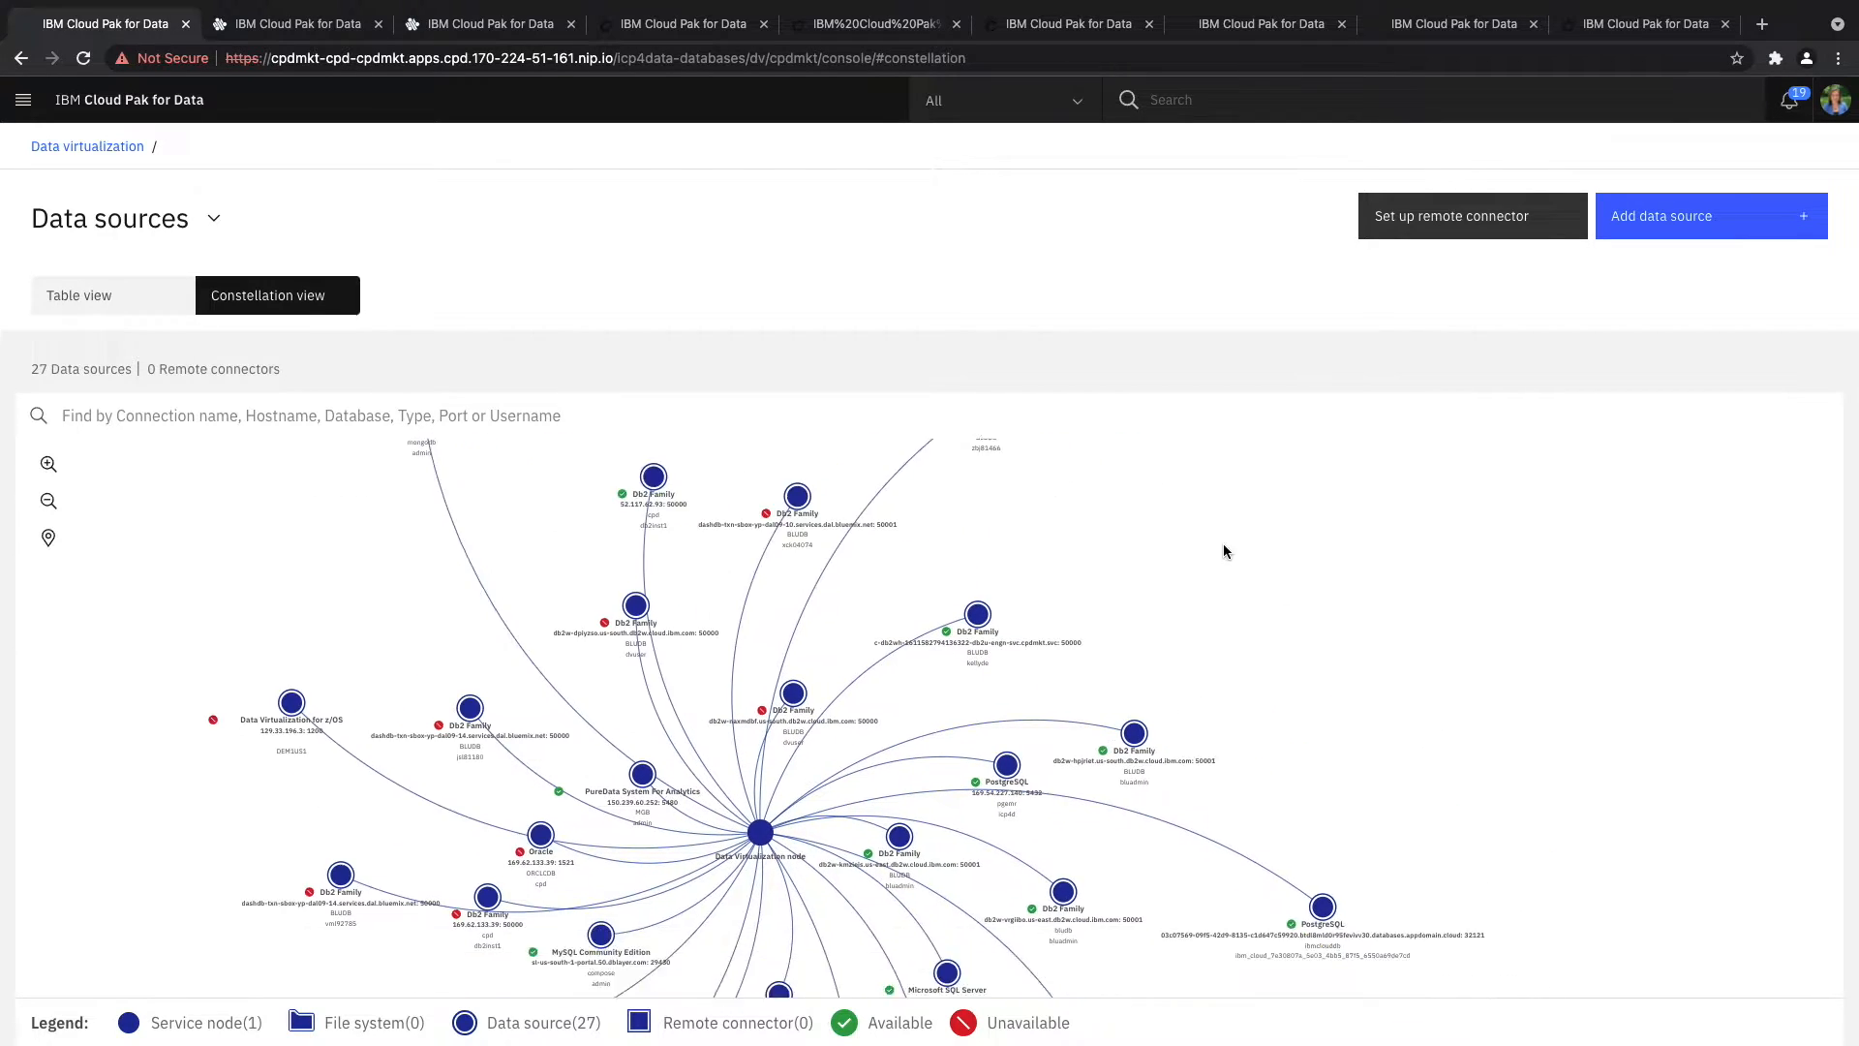
- Review the connection types offered for a new data source, then dismiss the list without creating one
click(1664, 219)
click(1678, 259)
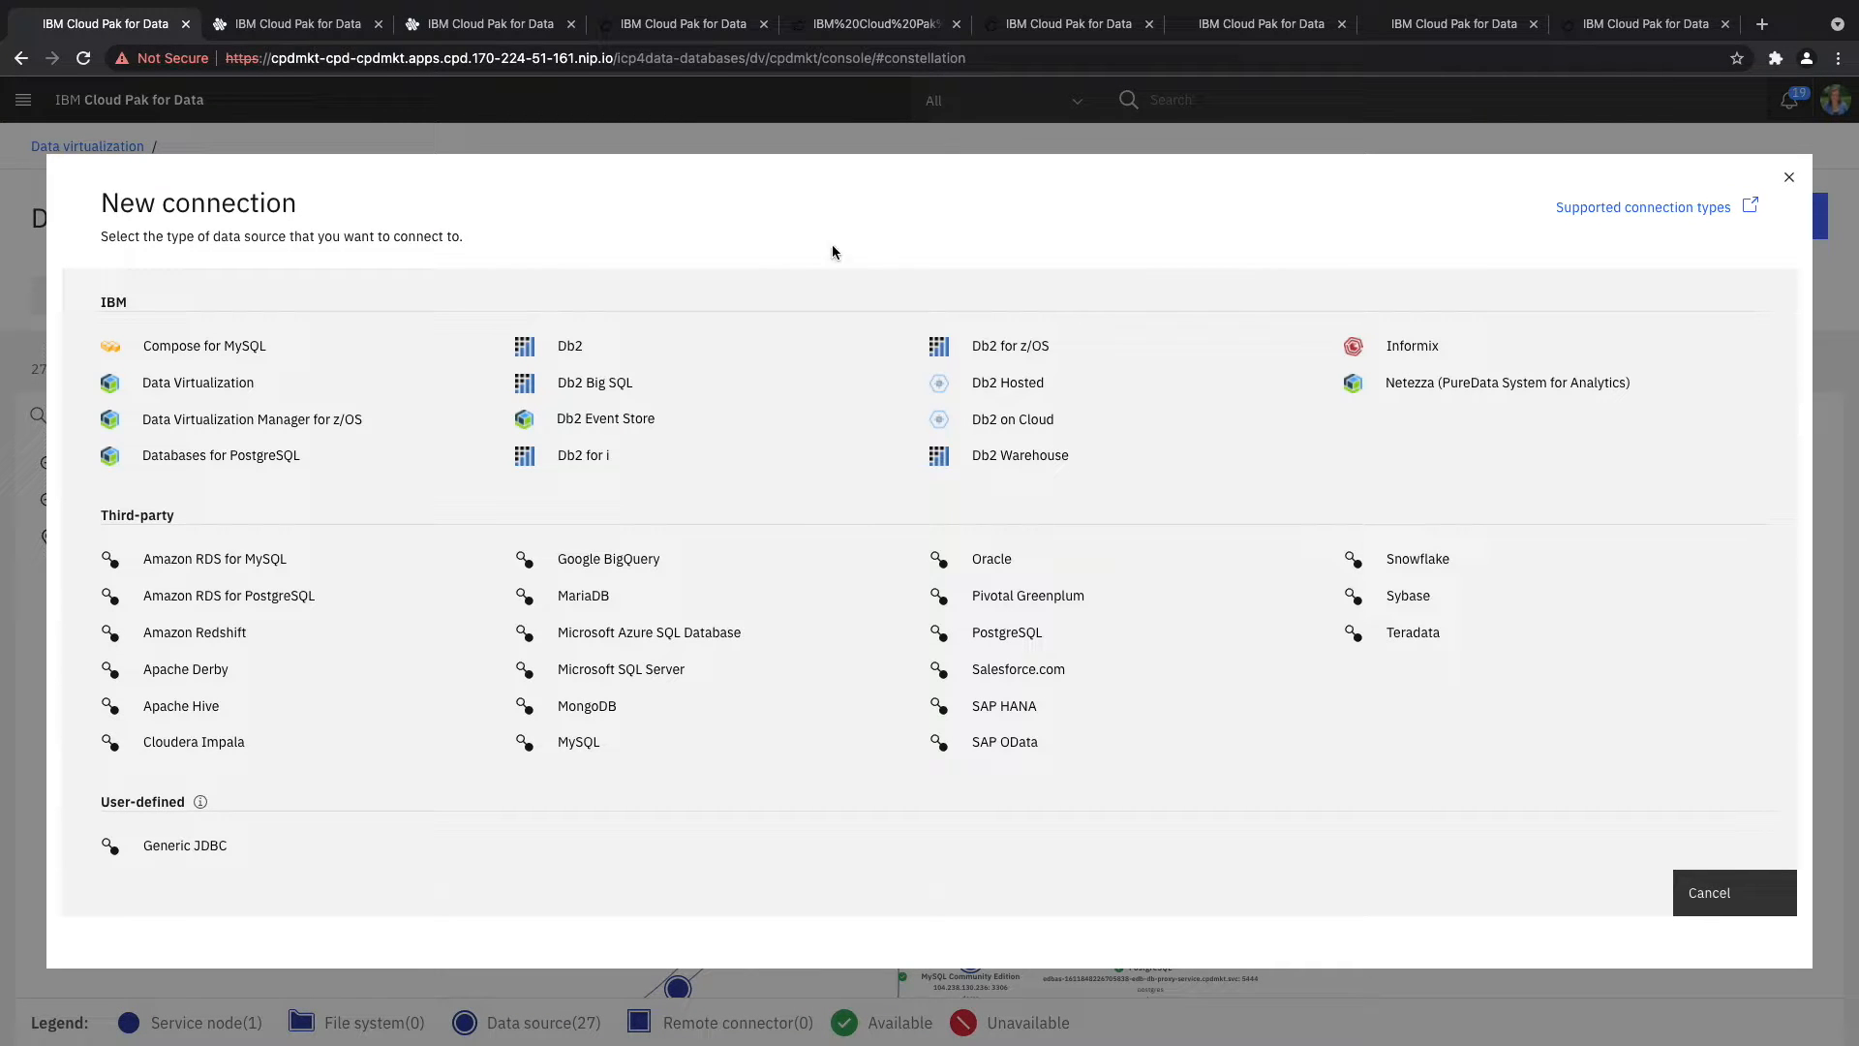
click(50, 118)
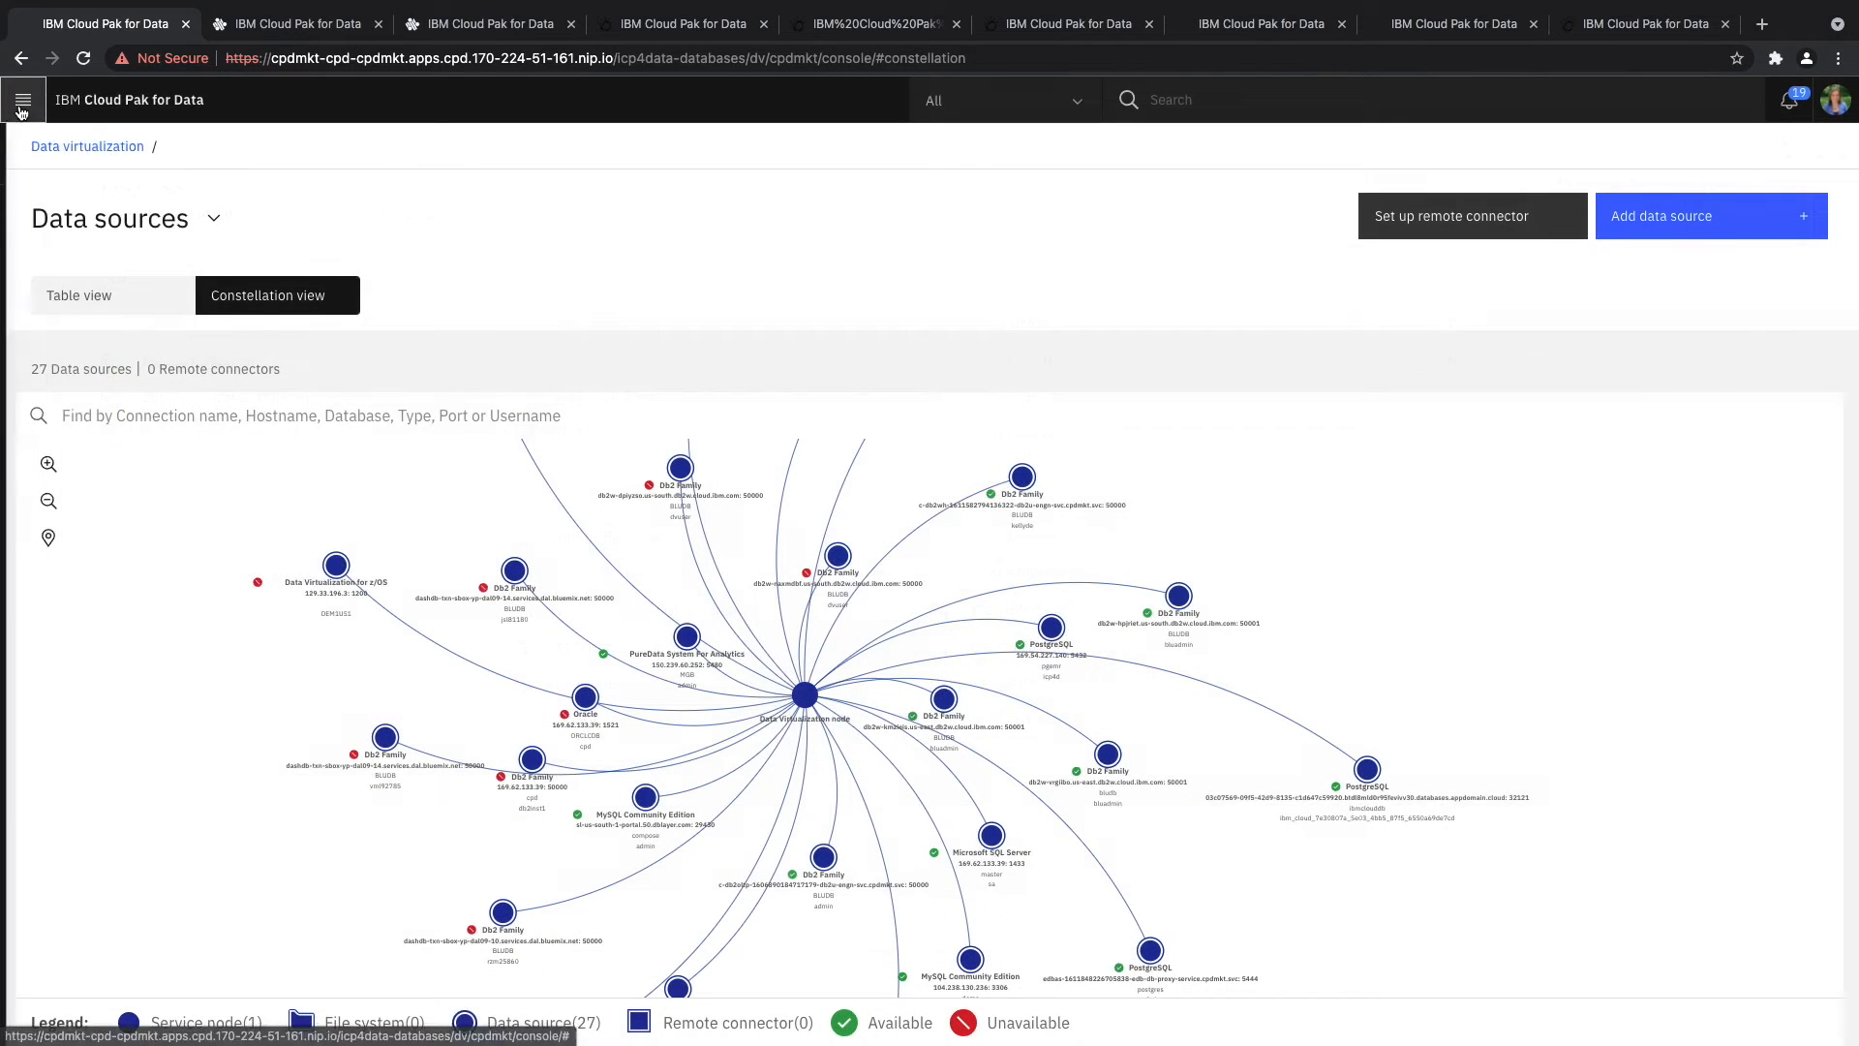
- Open the Education Catalog from the list of catalogs and look through its assets
click(23, 100)
click(67, 341)
click(87, 374)
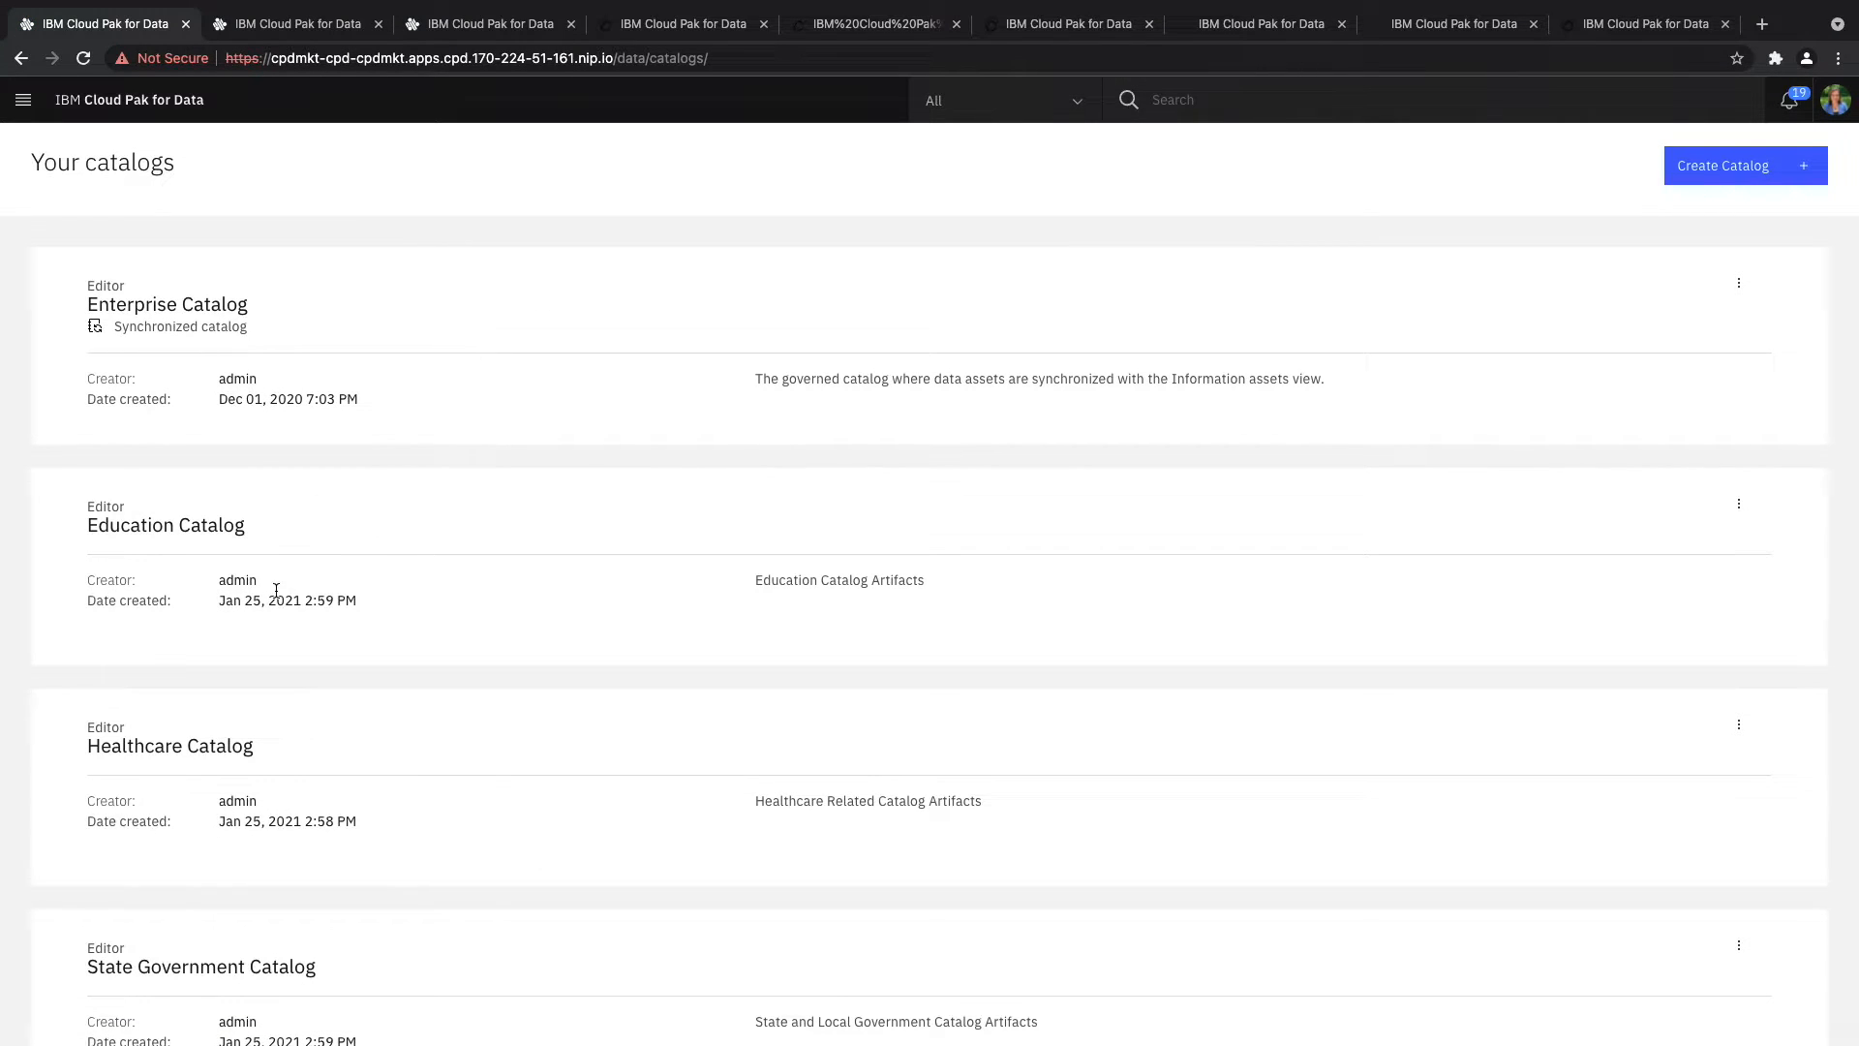
click(208, 531)
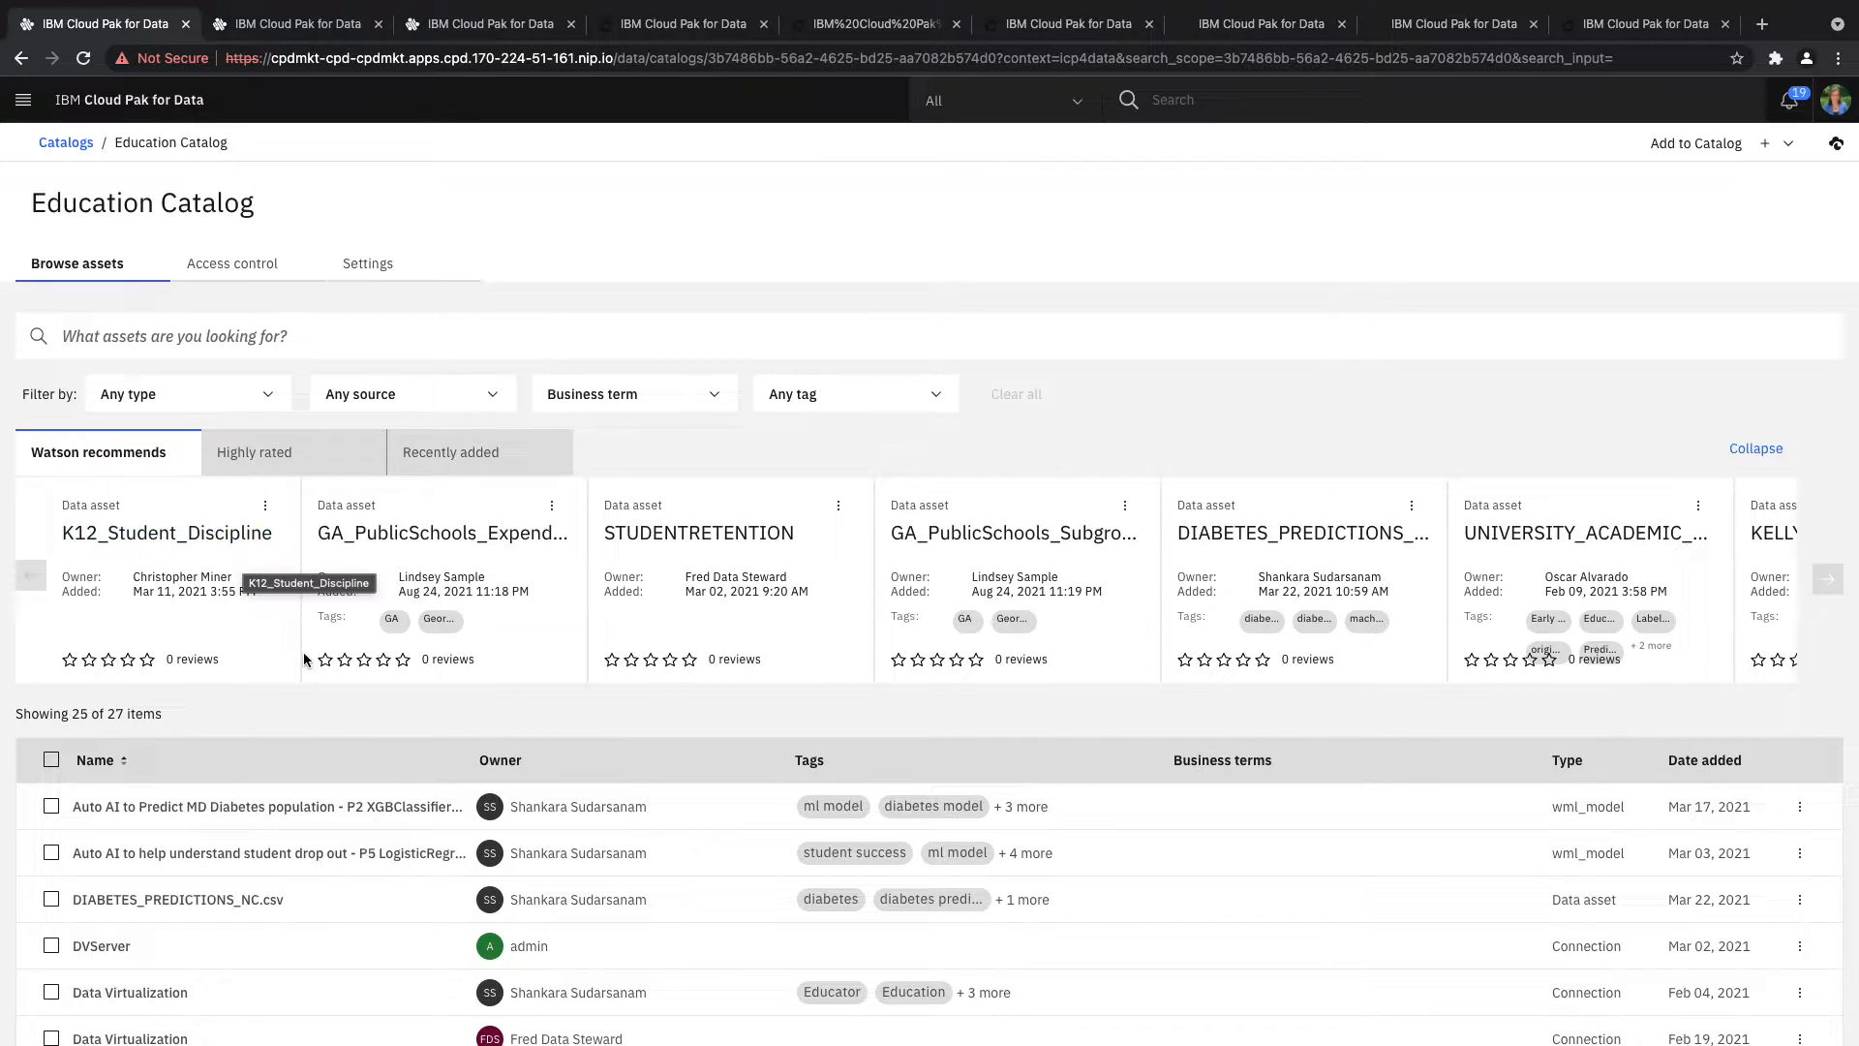
scroll(290, 639, down, 3)
scroll(304, 659, down, 7)
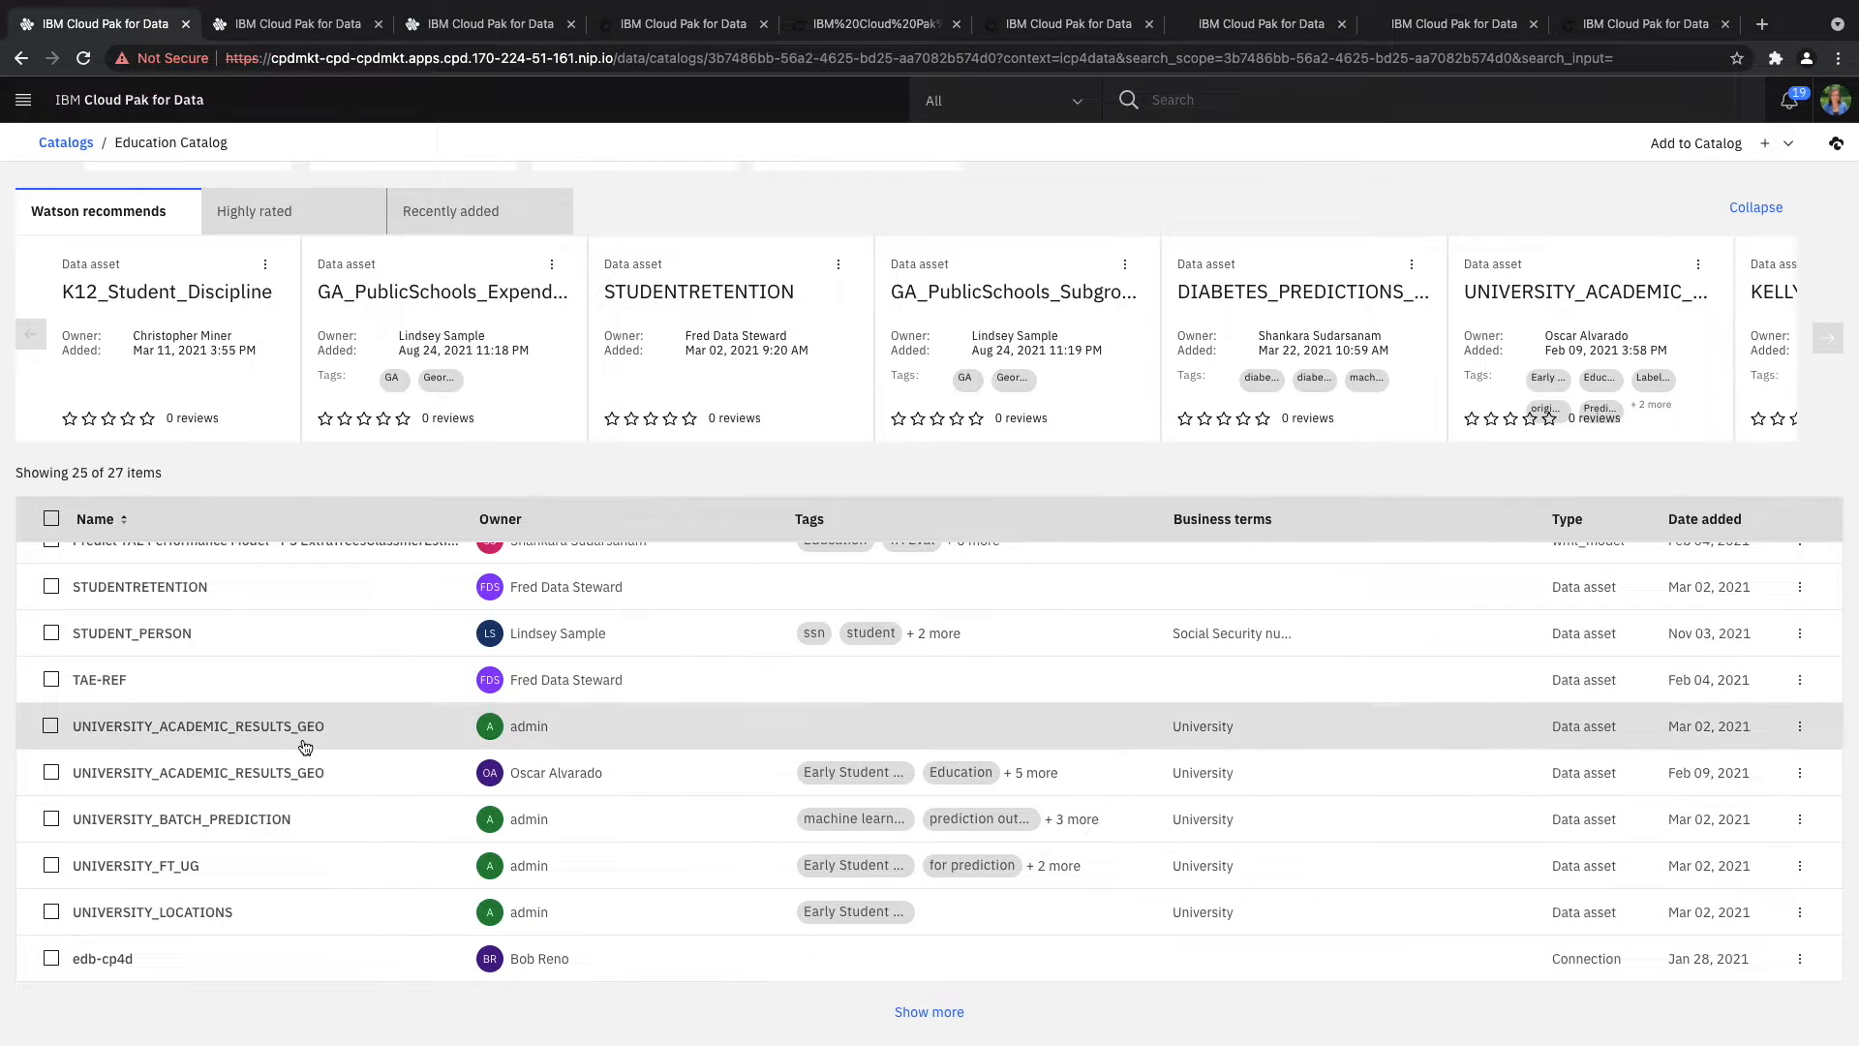
scroll(303, 721, up, 8)
- Examine the overview and the masked data preview of the STUDENT_PERSON asset in the Enterprise Catalog
click(481, 26)
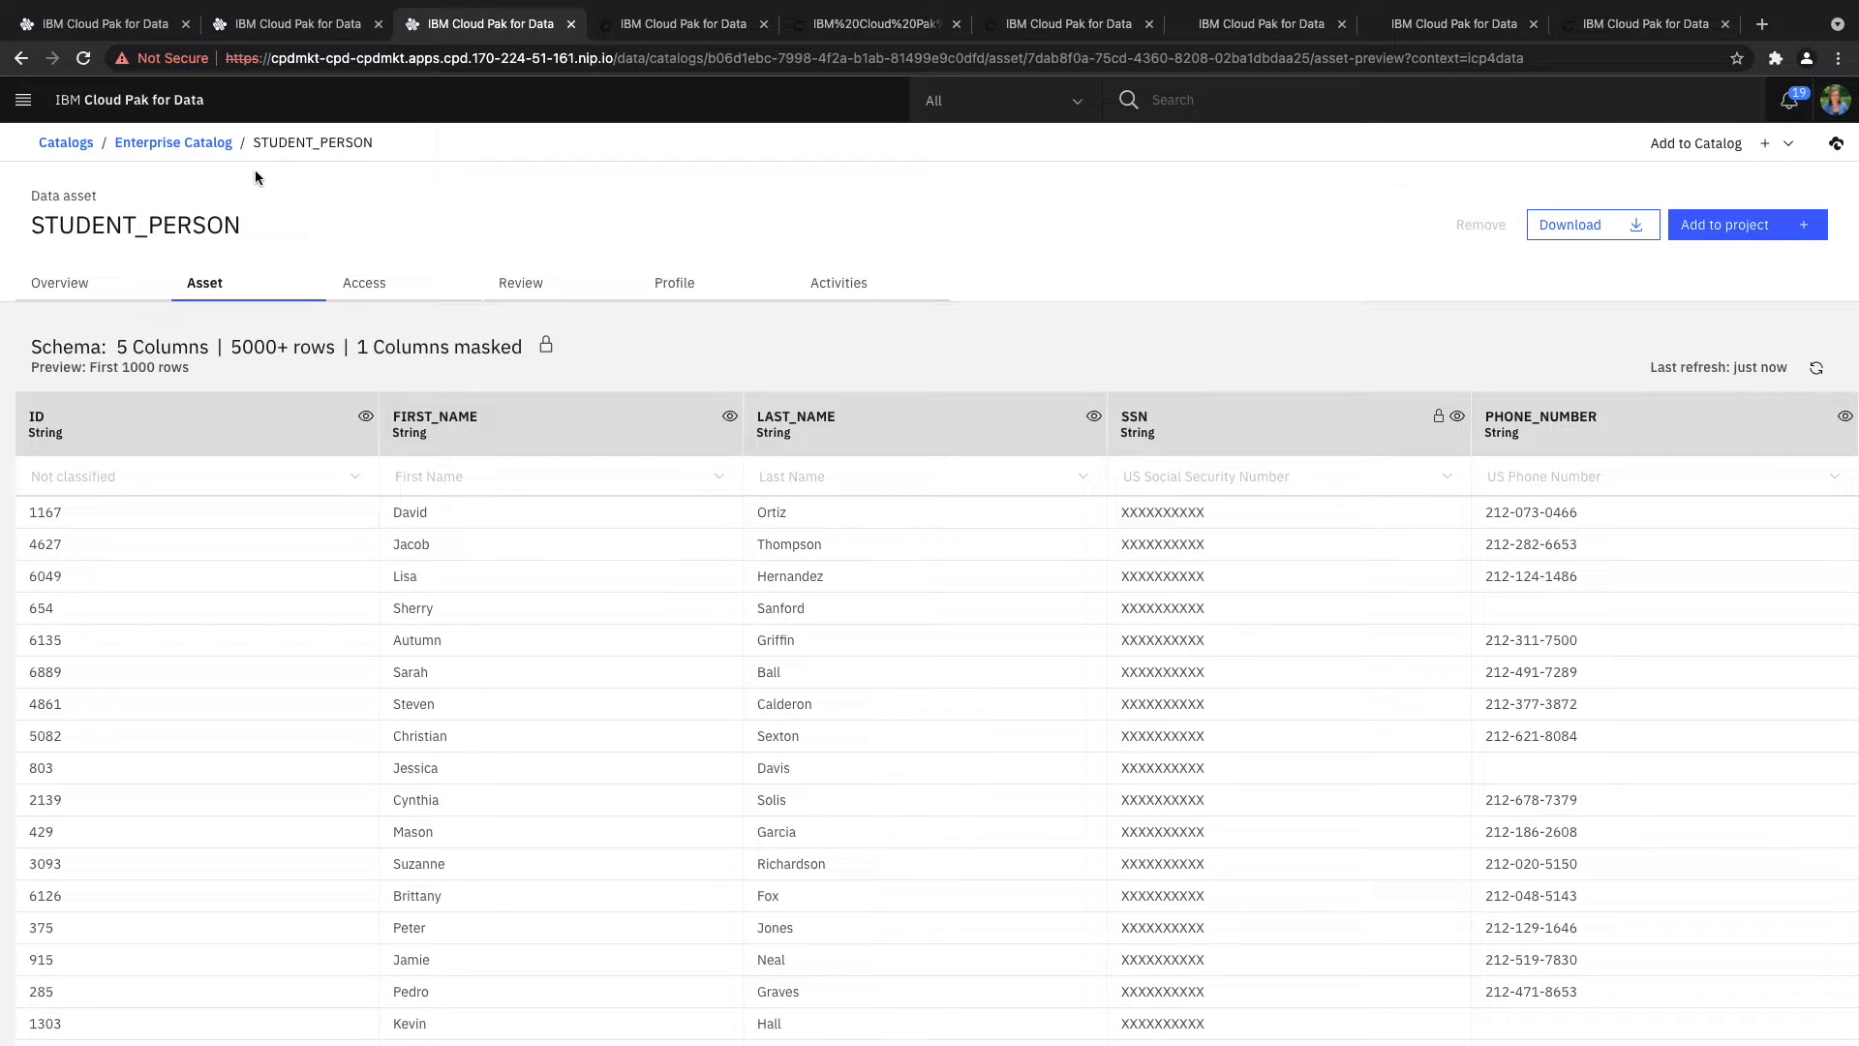
click(74, 281)
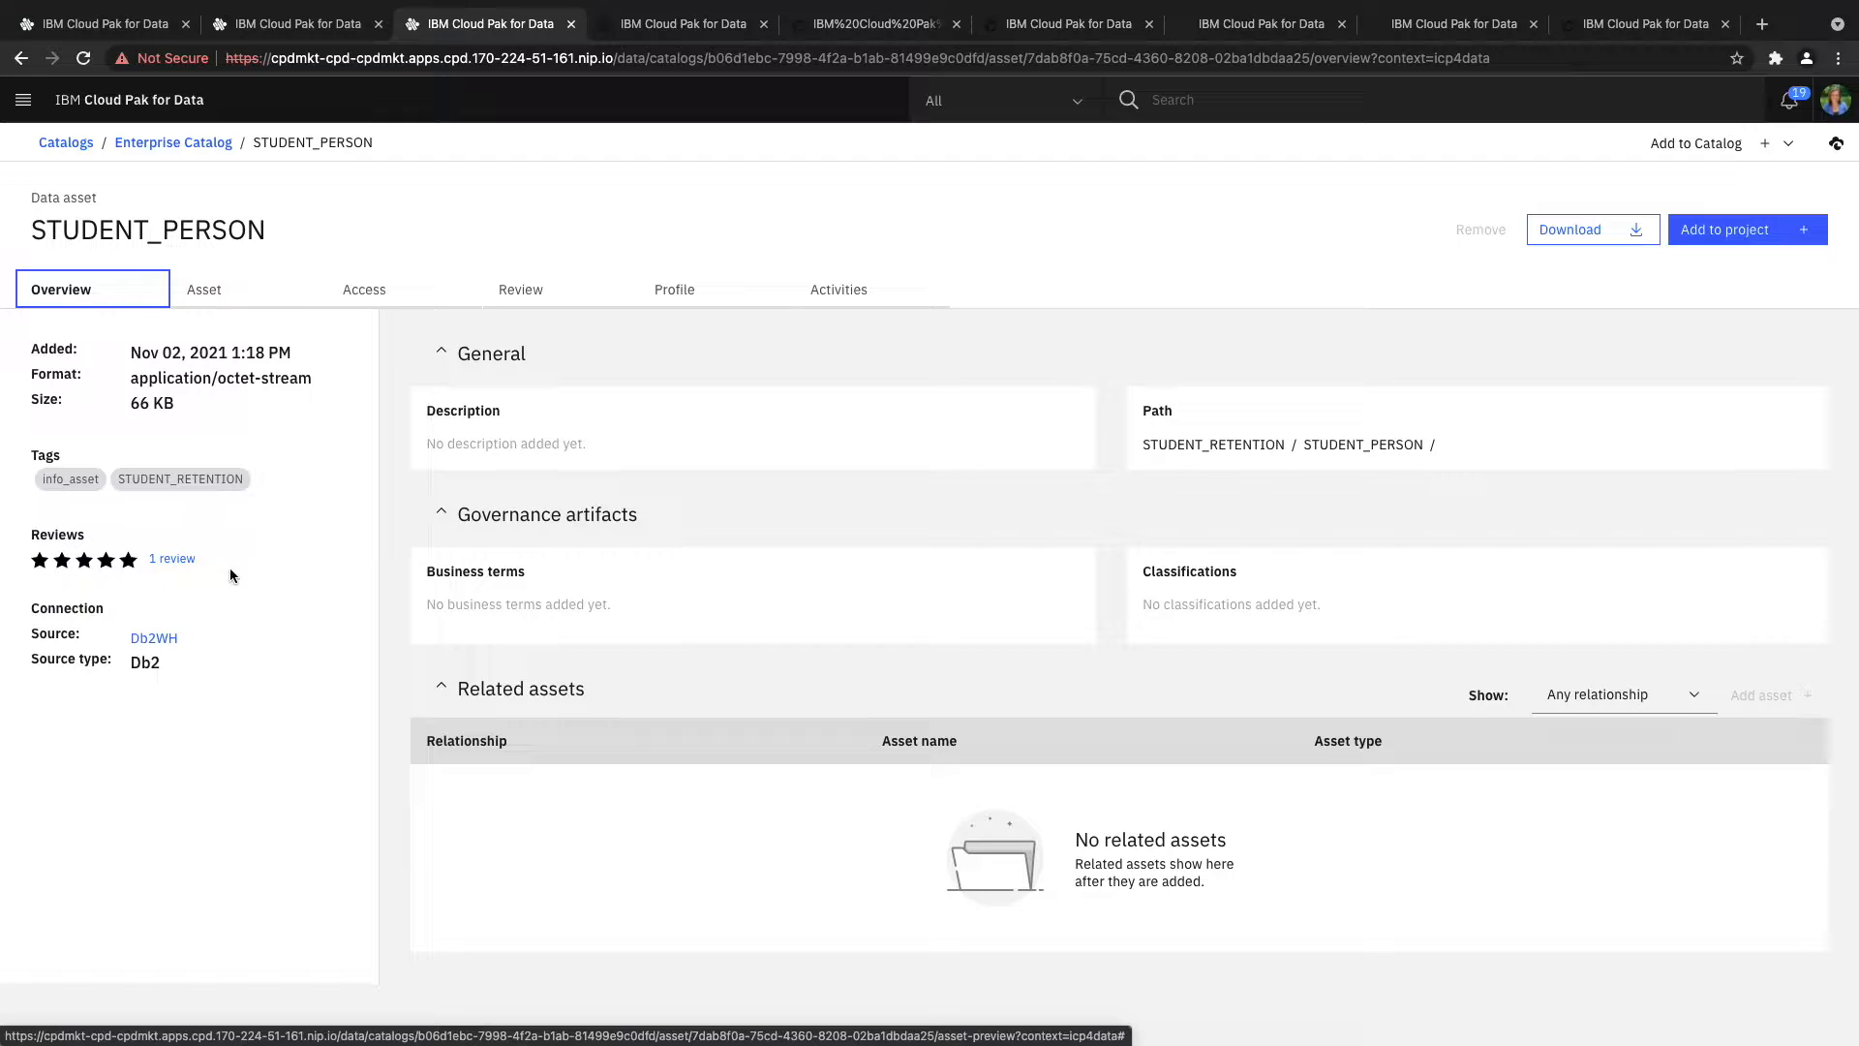
click(228, 295)
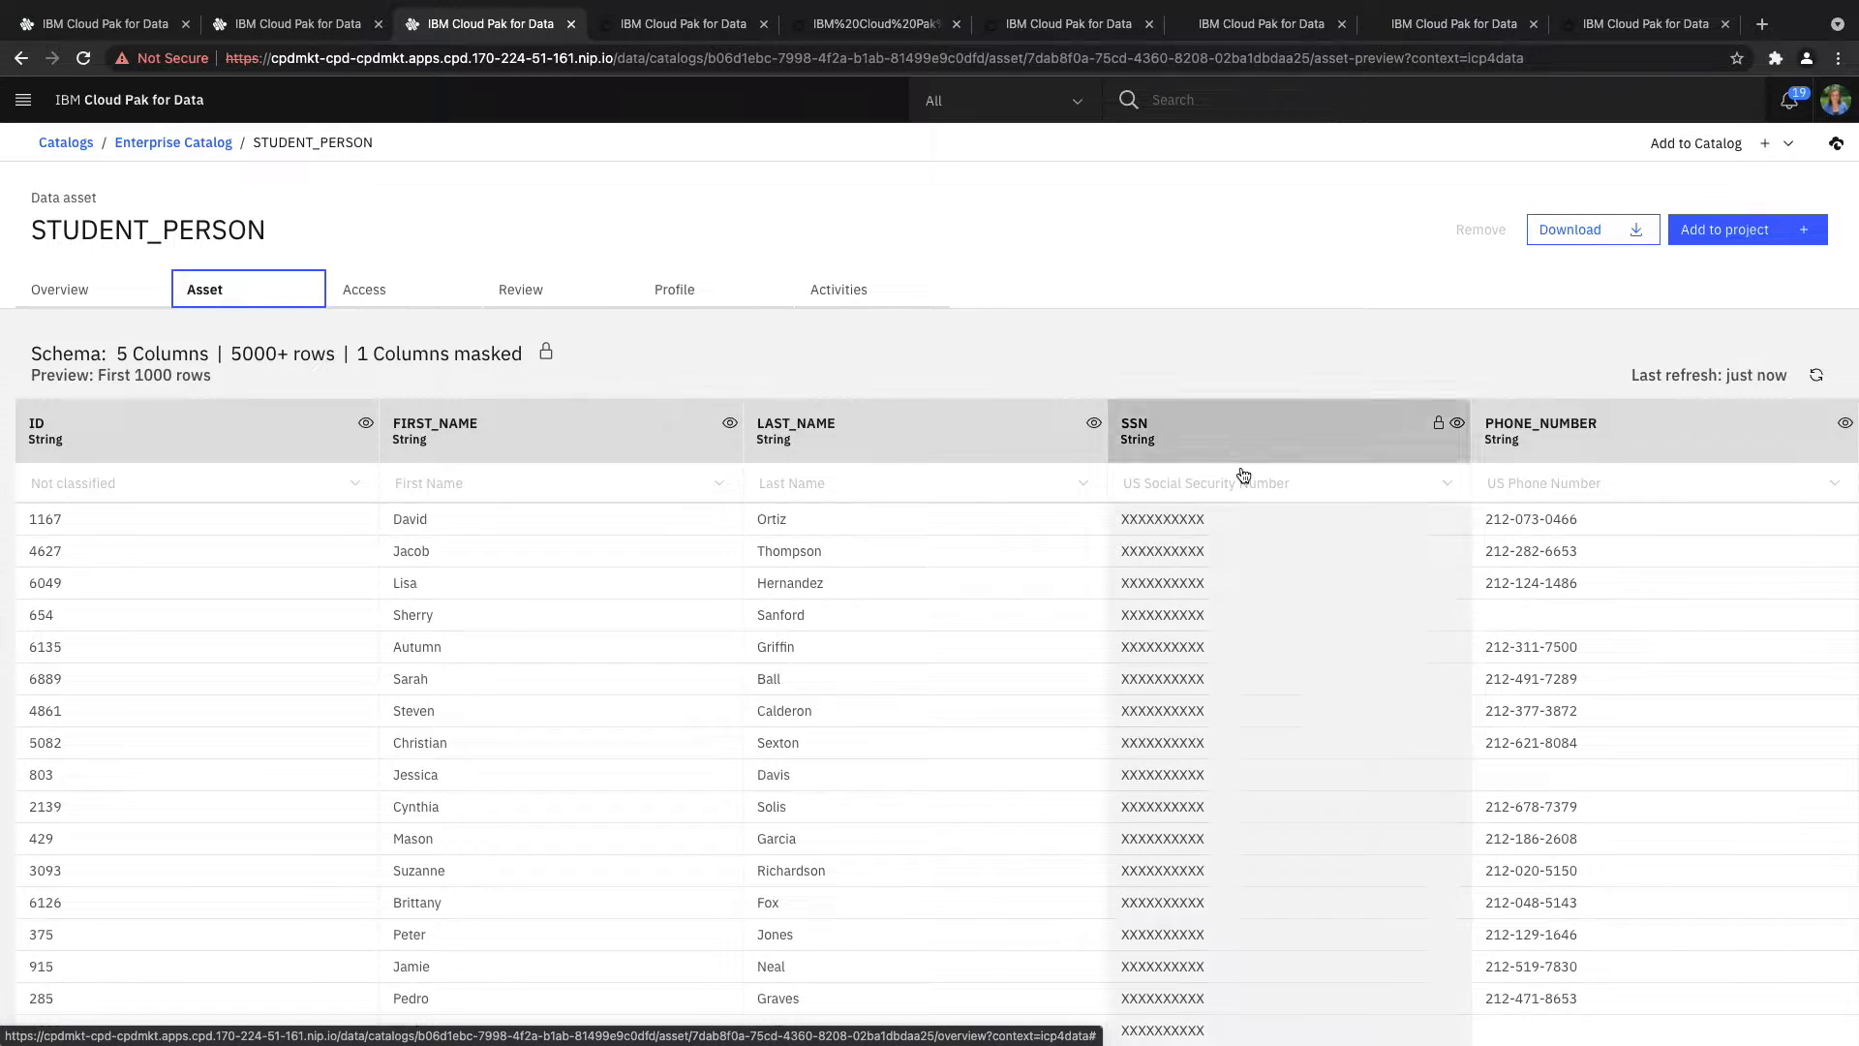
scroll(1263, 579, down, 5)
scroll(1263, 579, down, 10)
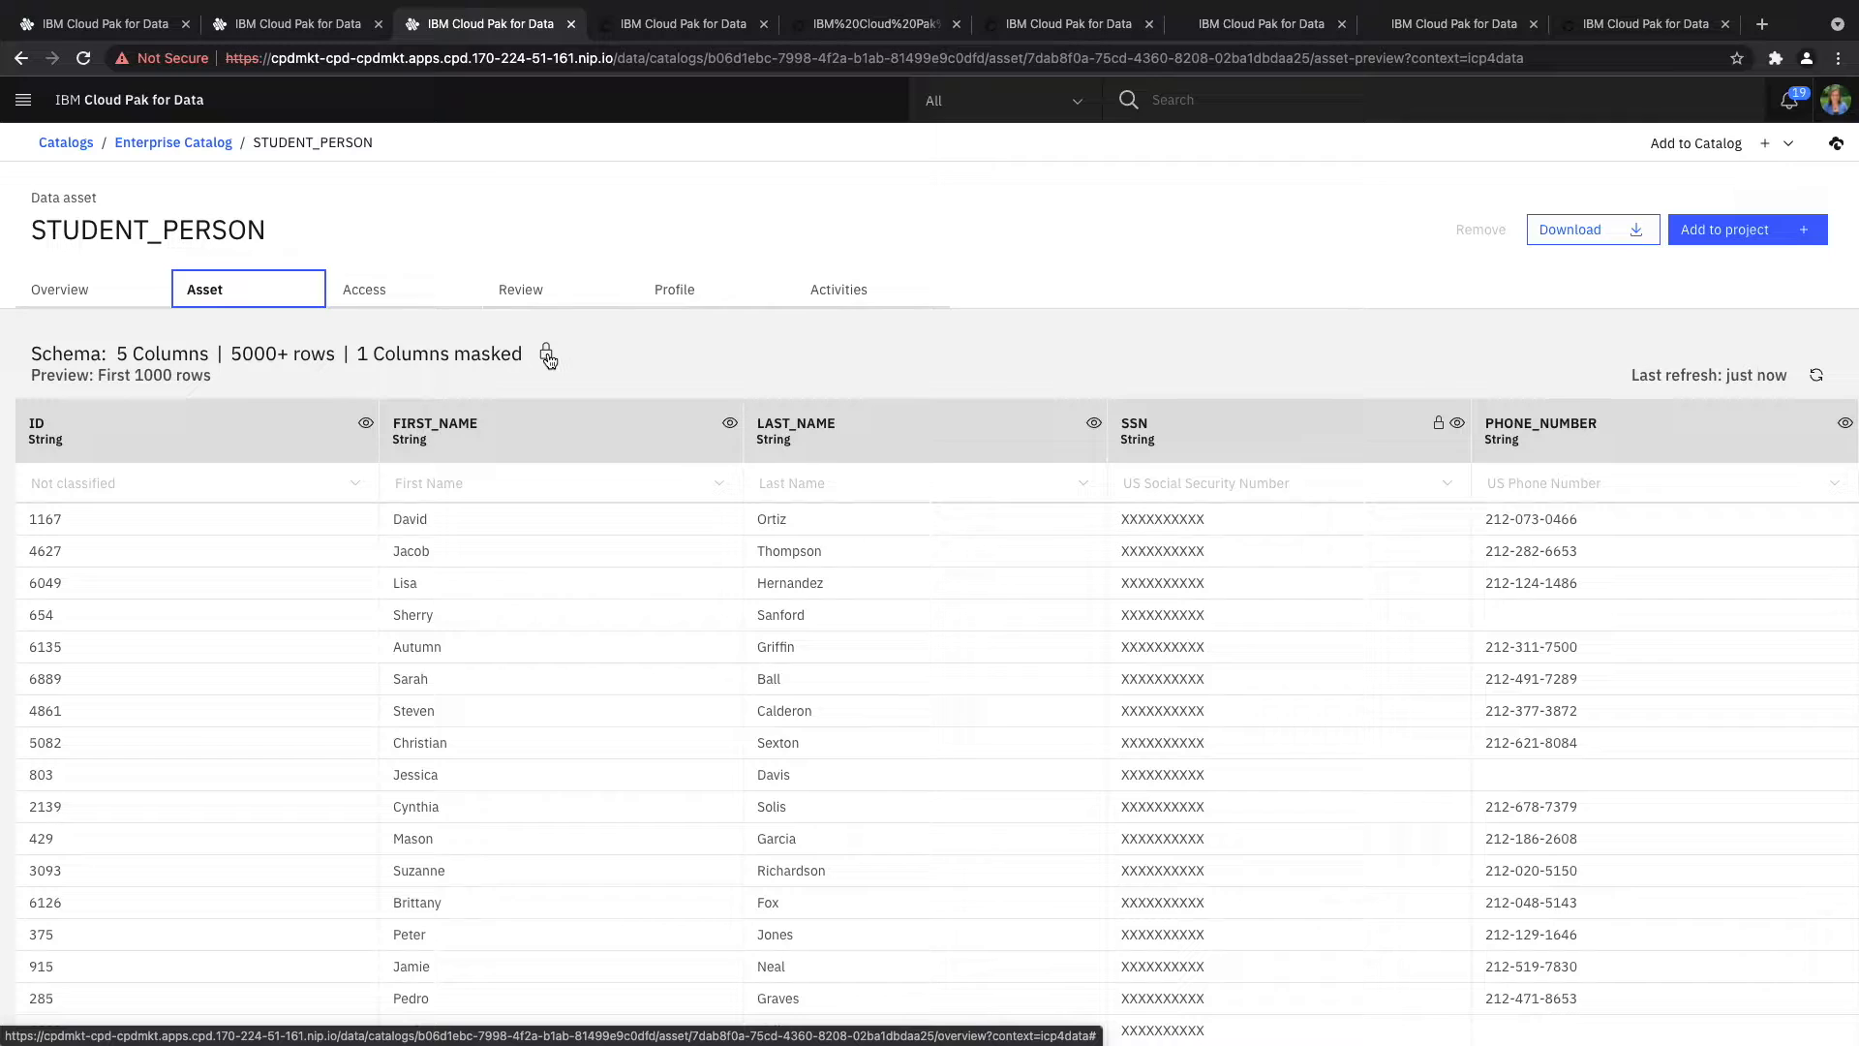
- Examine the access, review and profile information of the STUDENT_PERSON asset
click(407, 288)
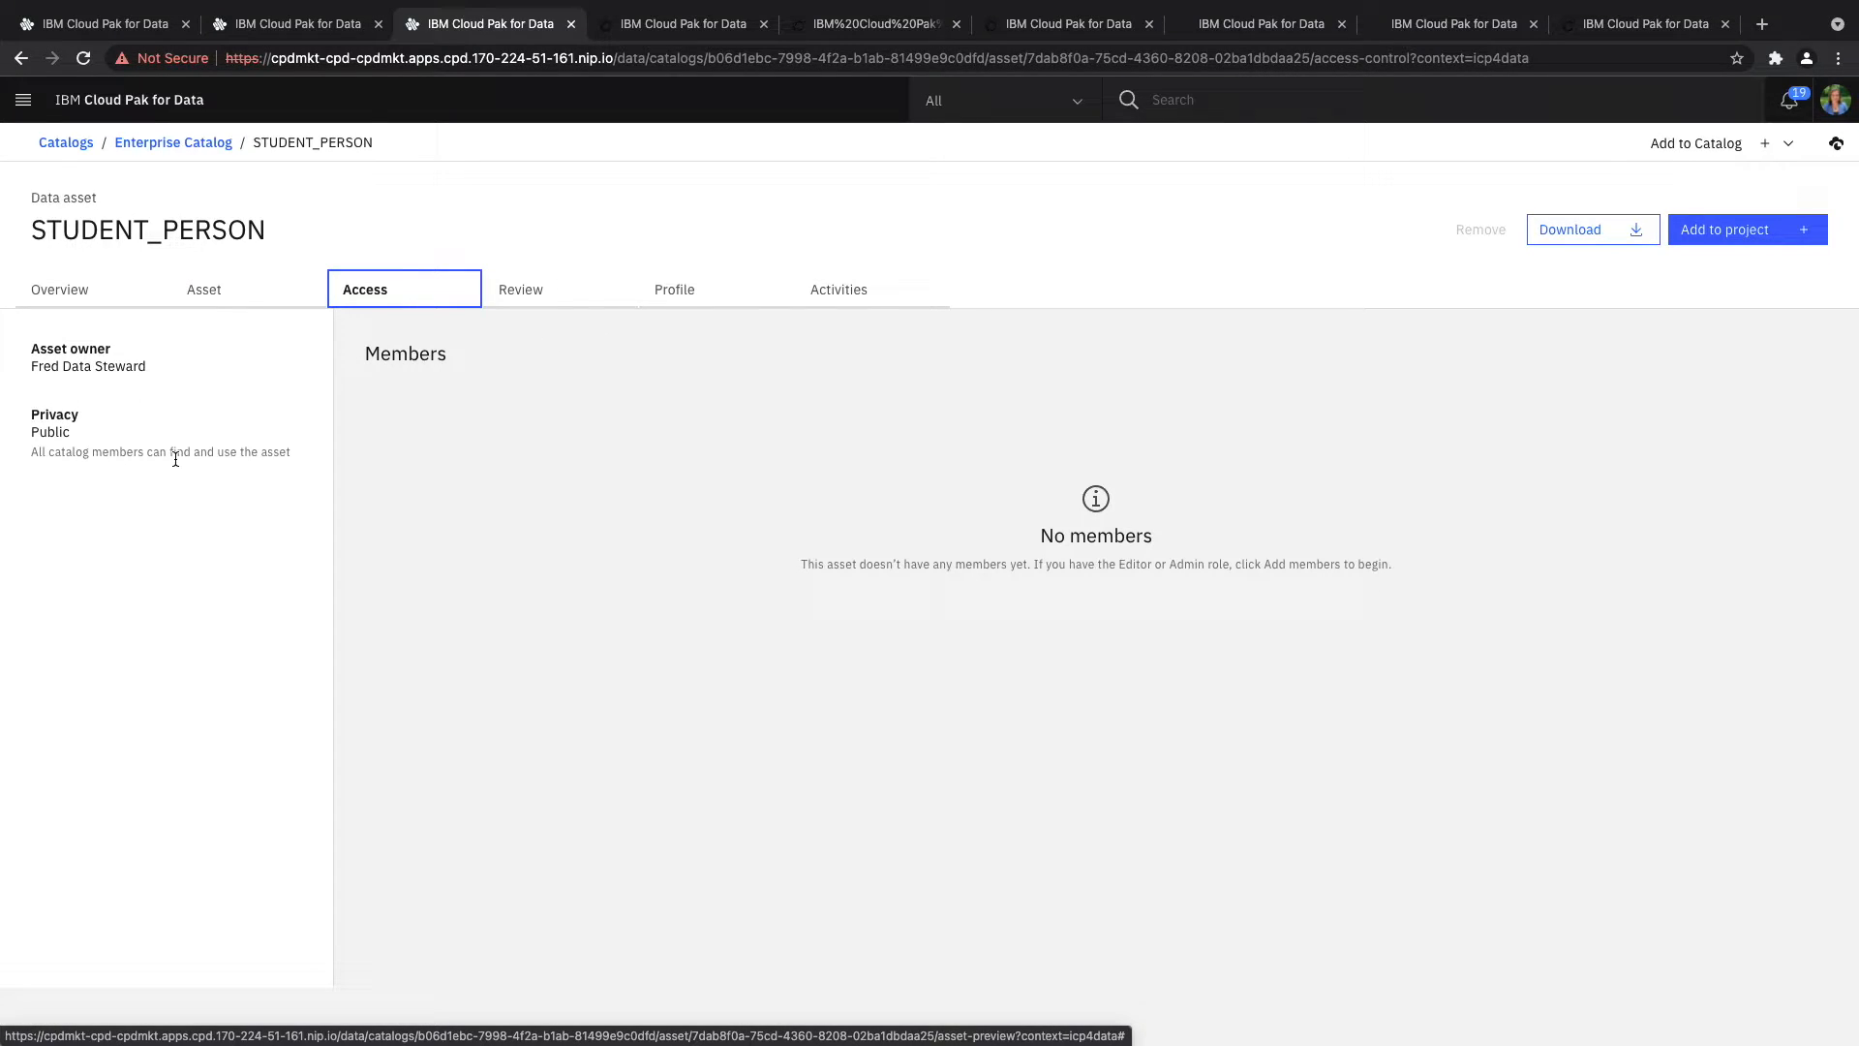
click(532, 289)
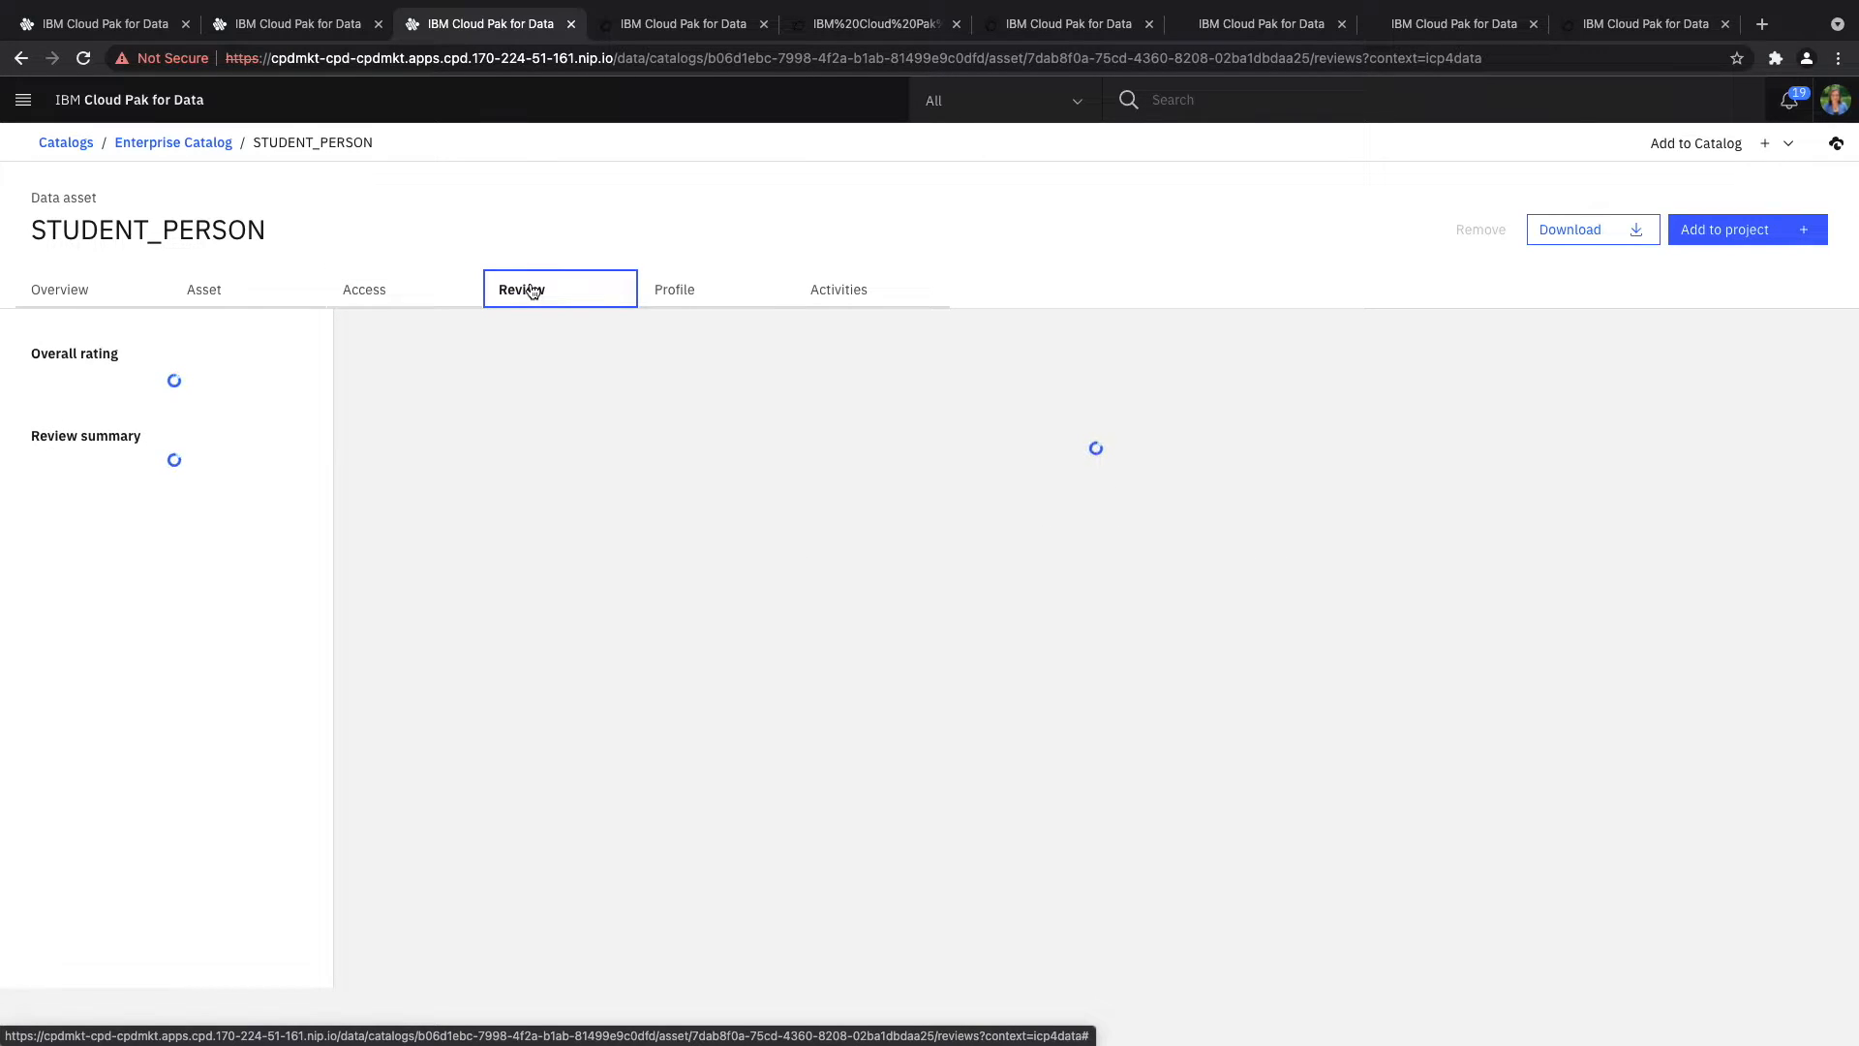
click(673, 288)
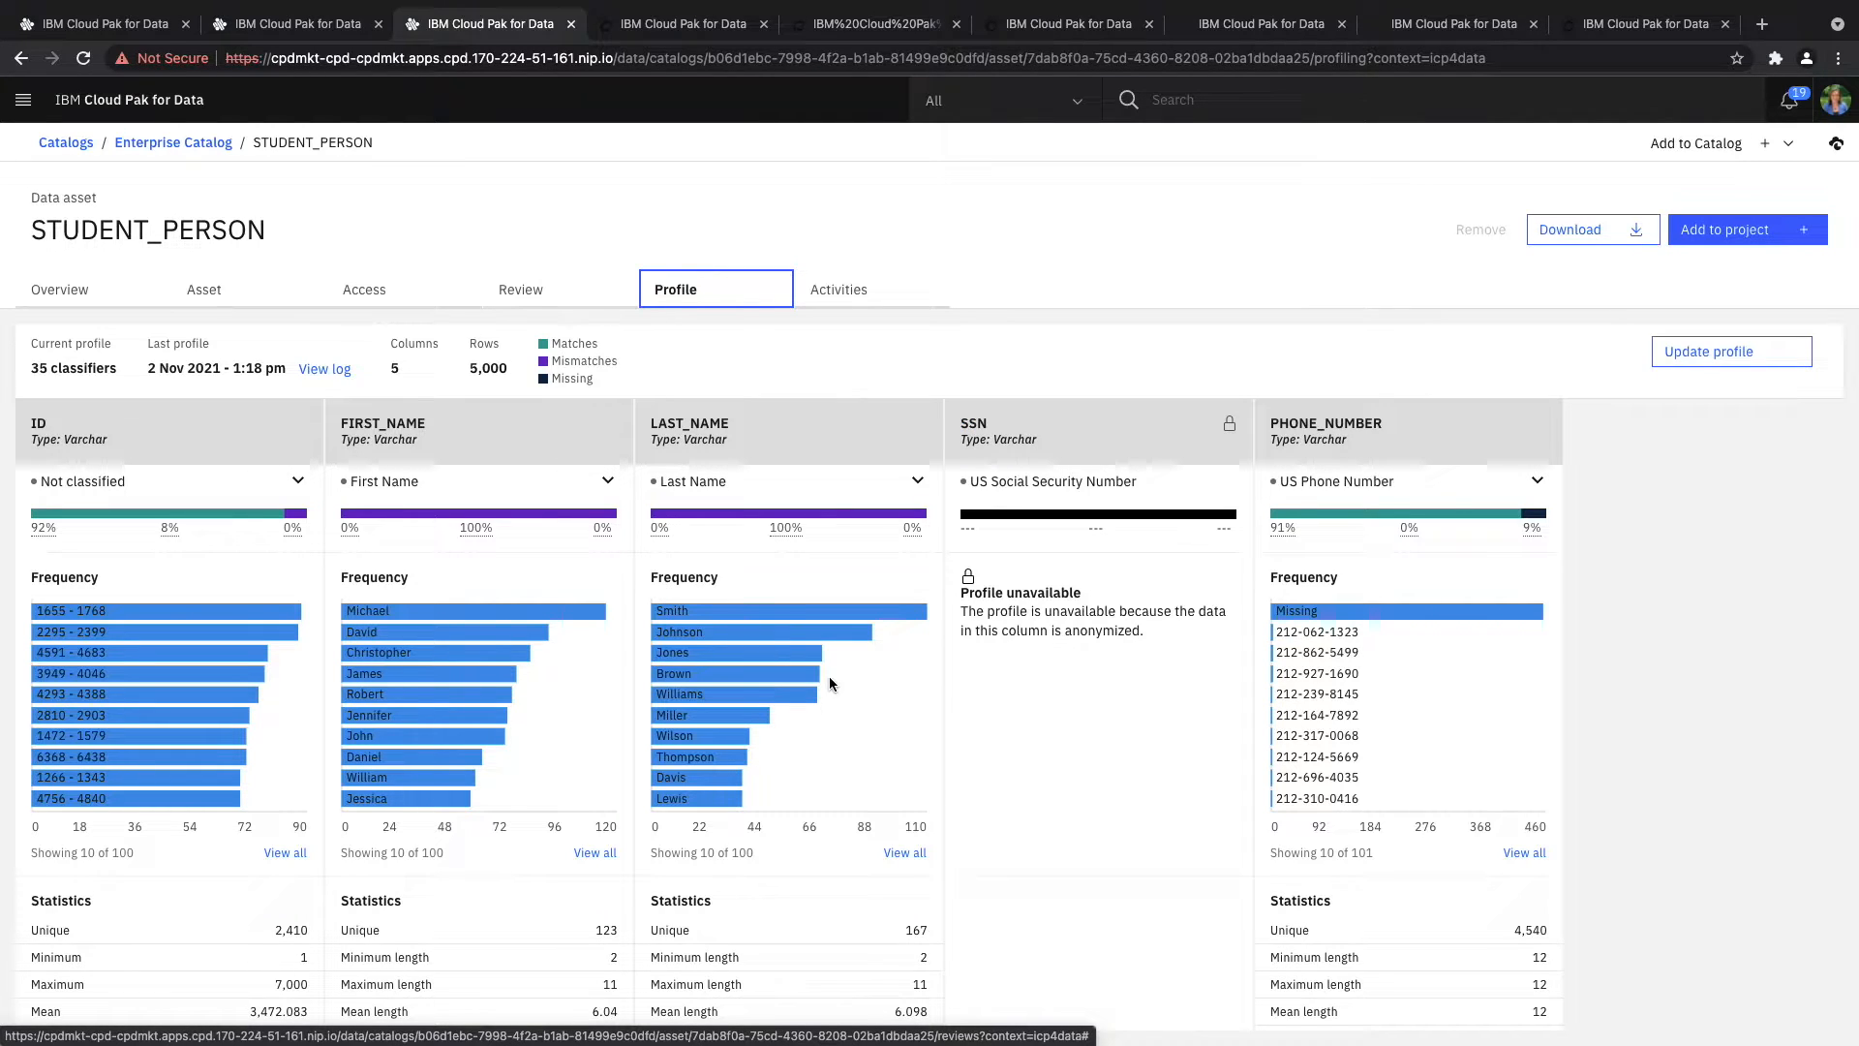
scroll(635, 703, down, 1)
scroll(636, 703, up, 1)
- Start adding the STUDENT_PERSON asset to a project and choose Student Success as the target
click(1738, 234)
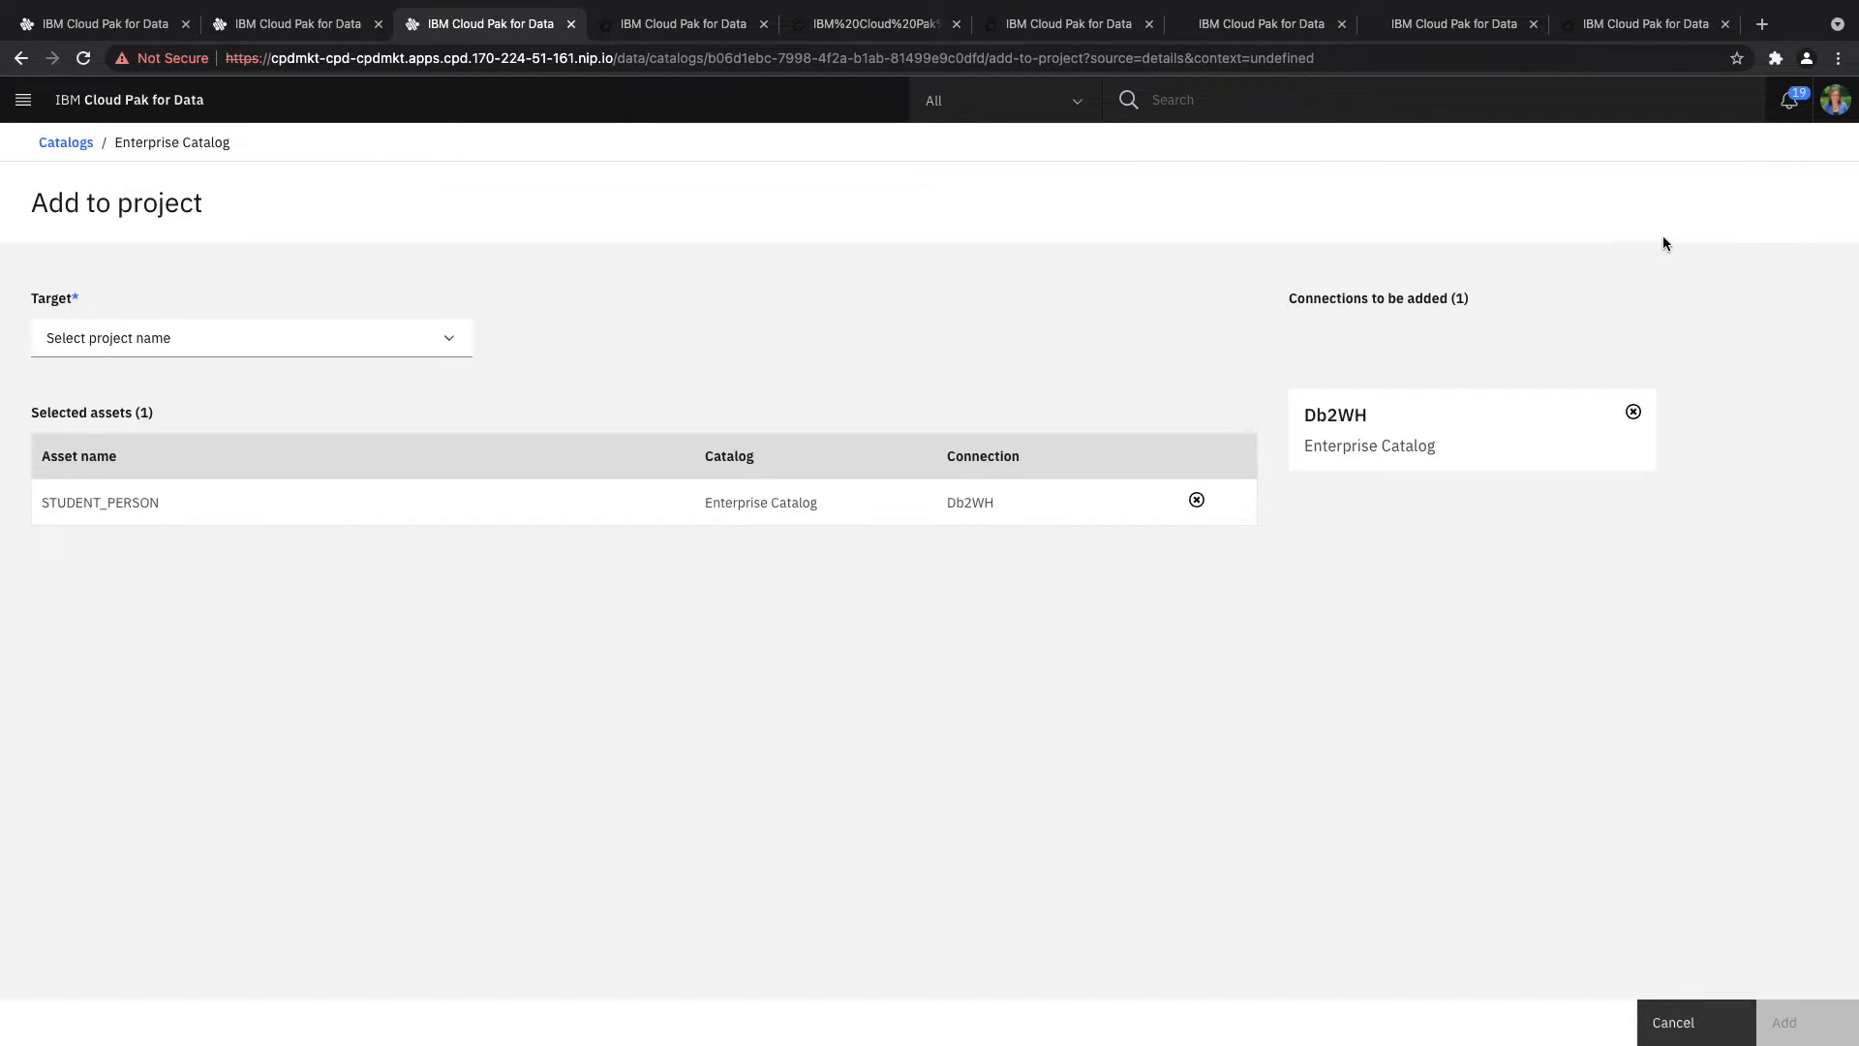
click(448, 340)
scroll(363, 423, down, 15)
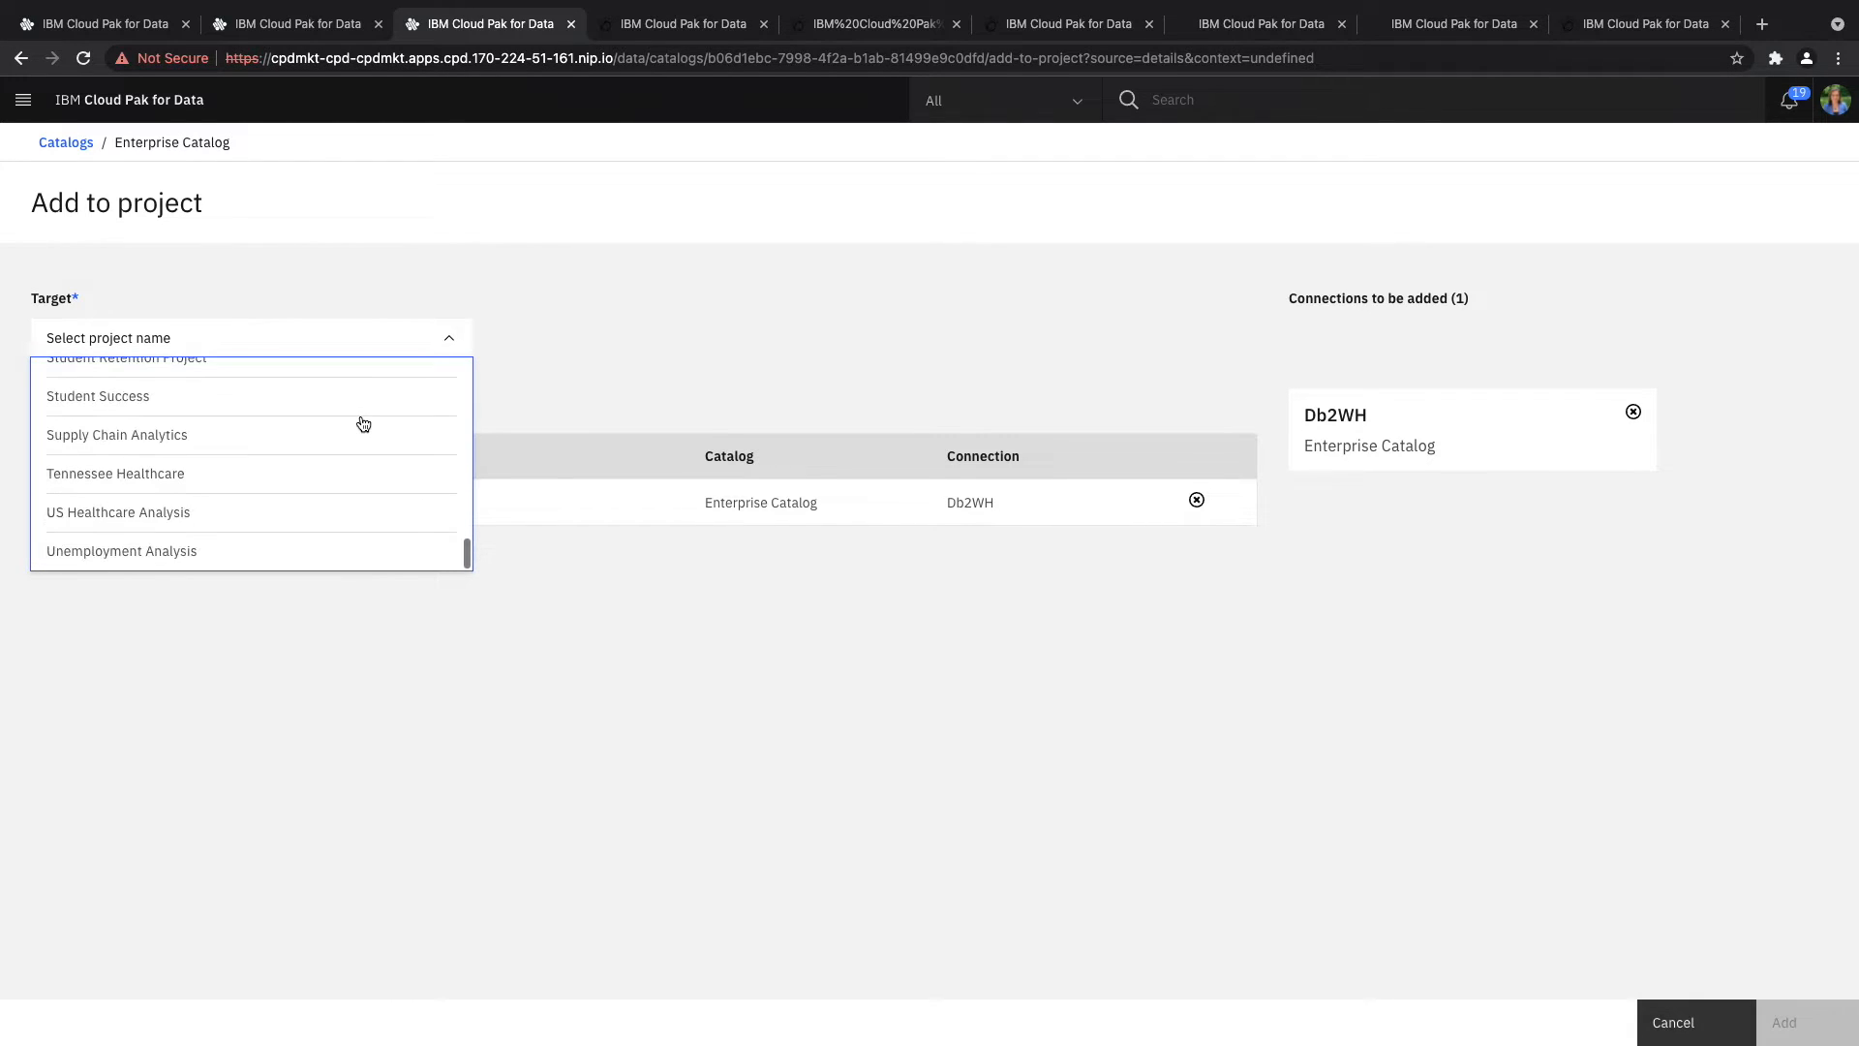
click(247, 395)
- Go to the Student Success project's assets and review the asset types that can be added, then dismiss the list
key(ctrl+Tab)
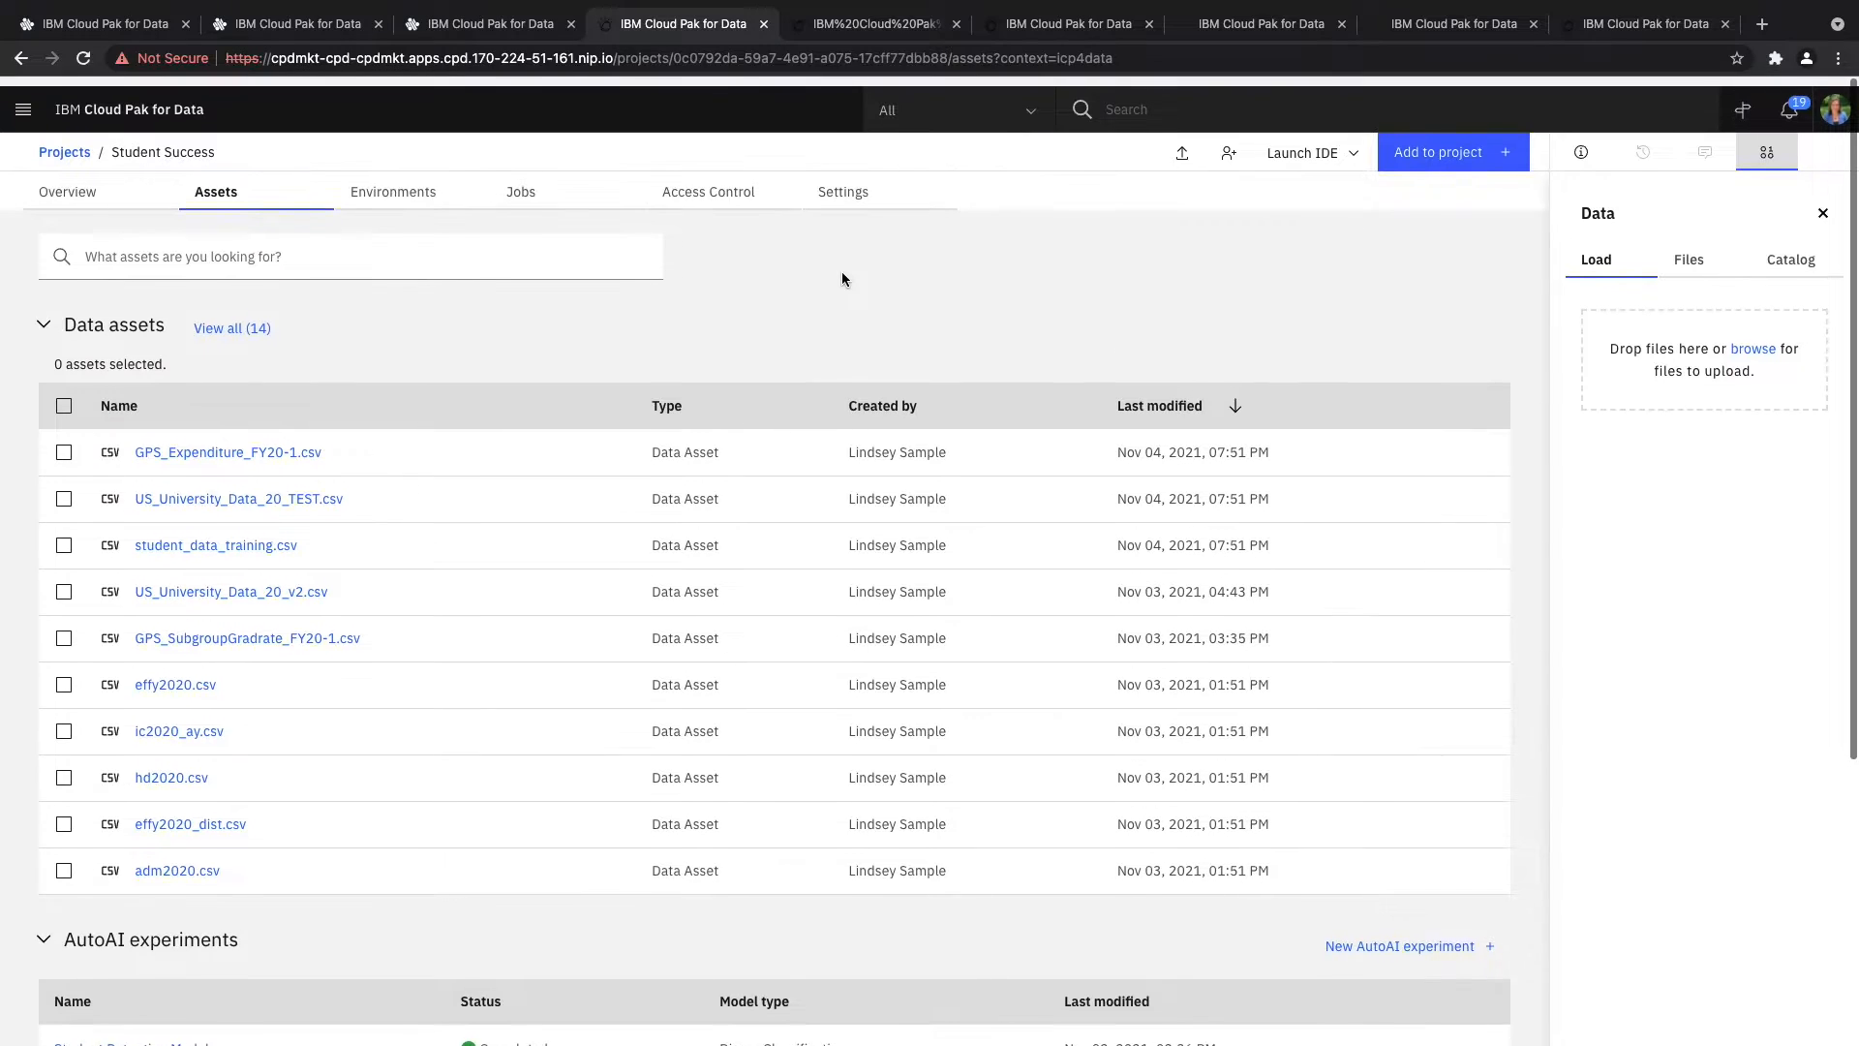
click(1424, 147)
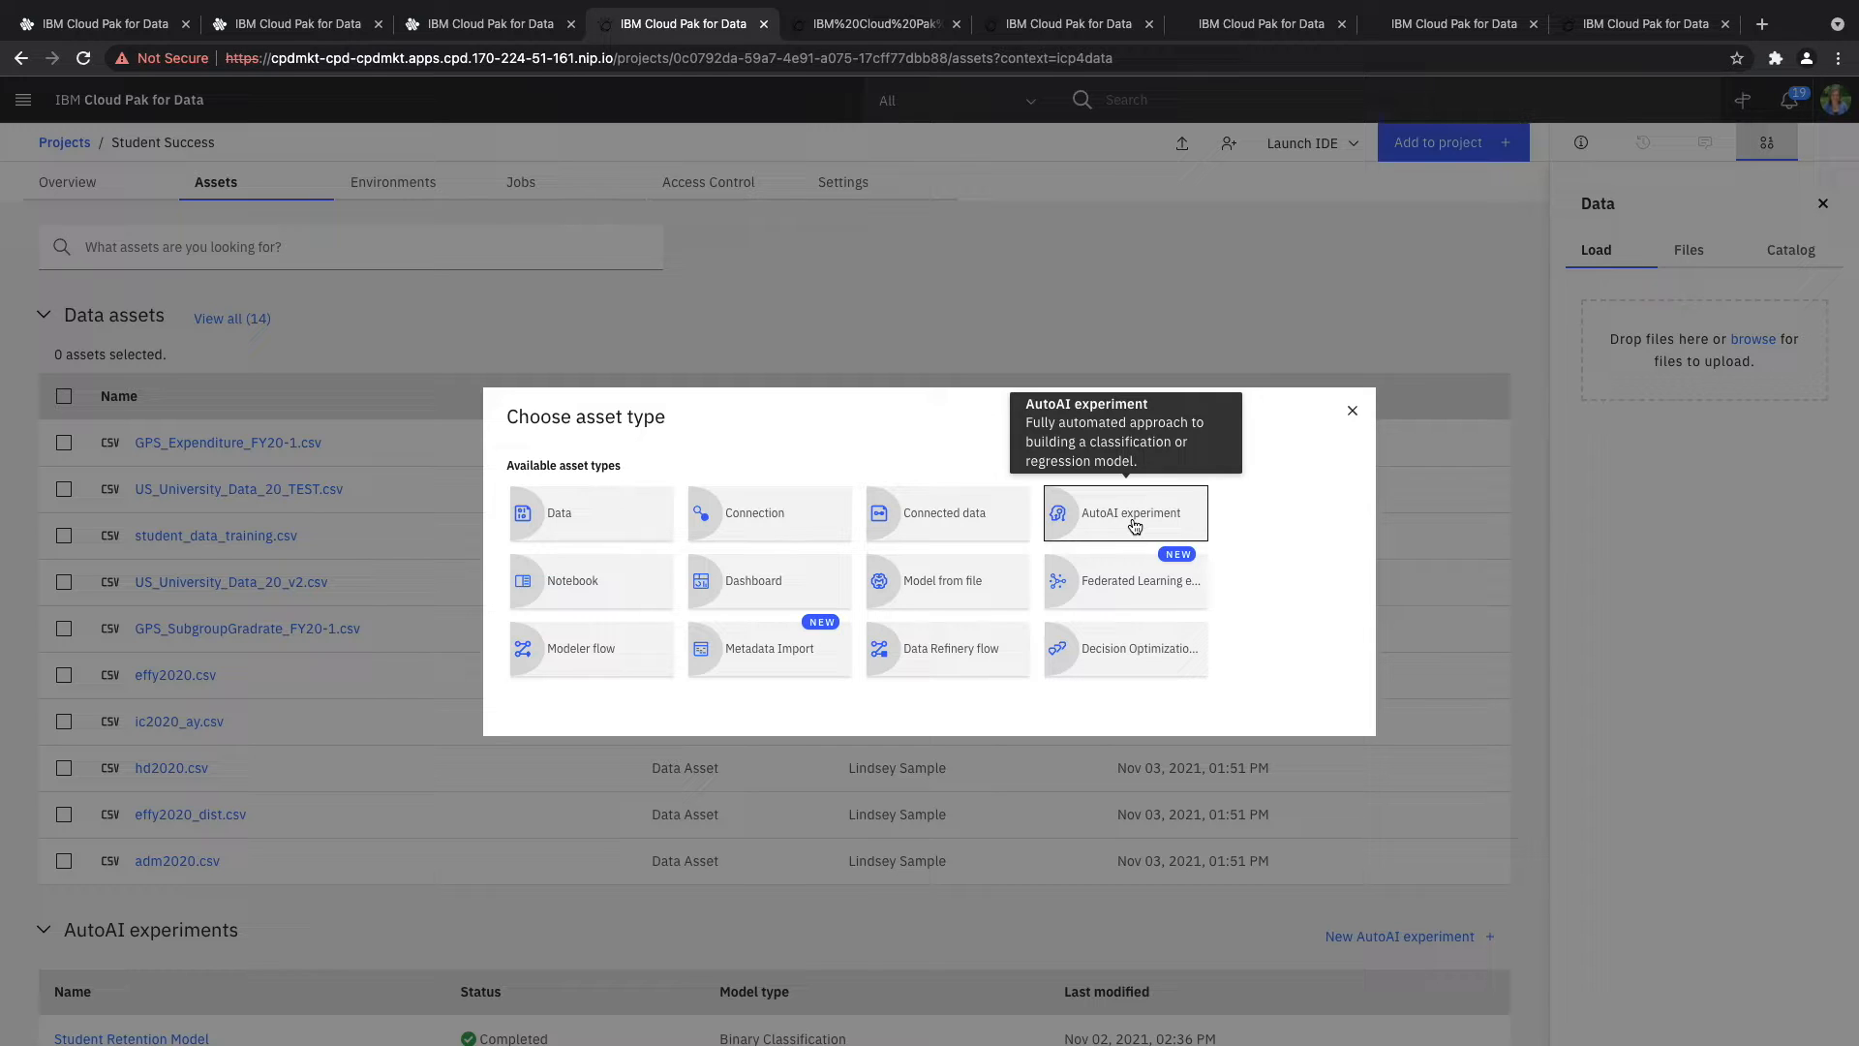
click(1353, 411)
- Preview student_data_training.csv and look across its columns through to Dropout?, closing the asset information
click(243, 539)
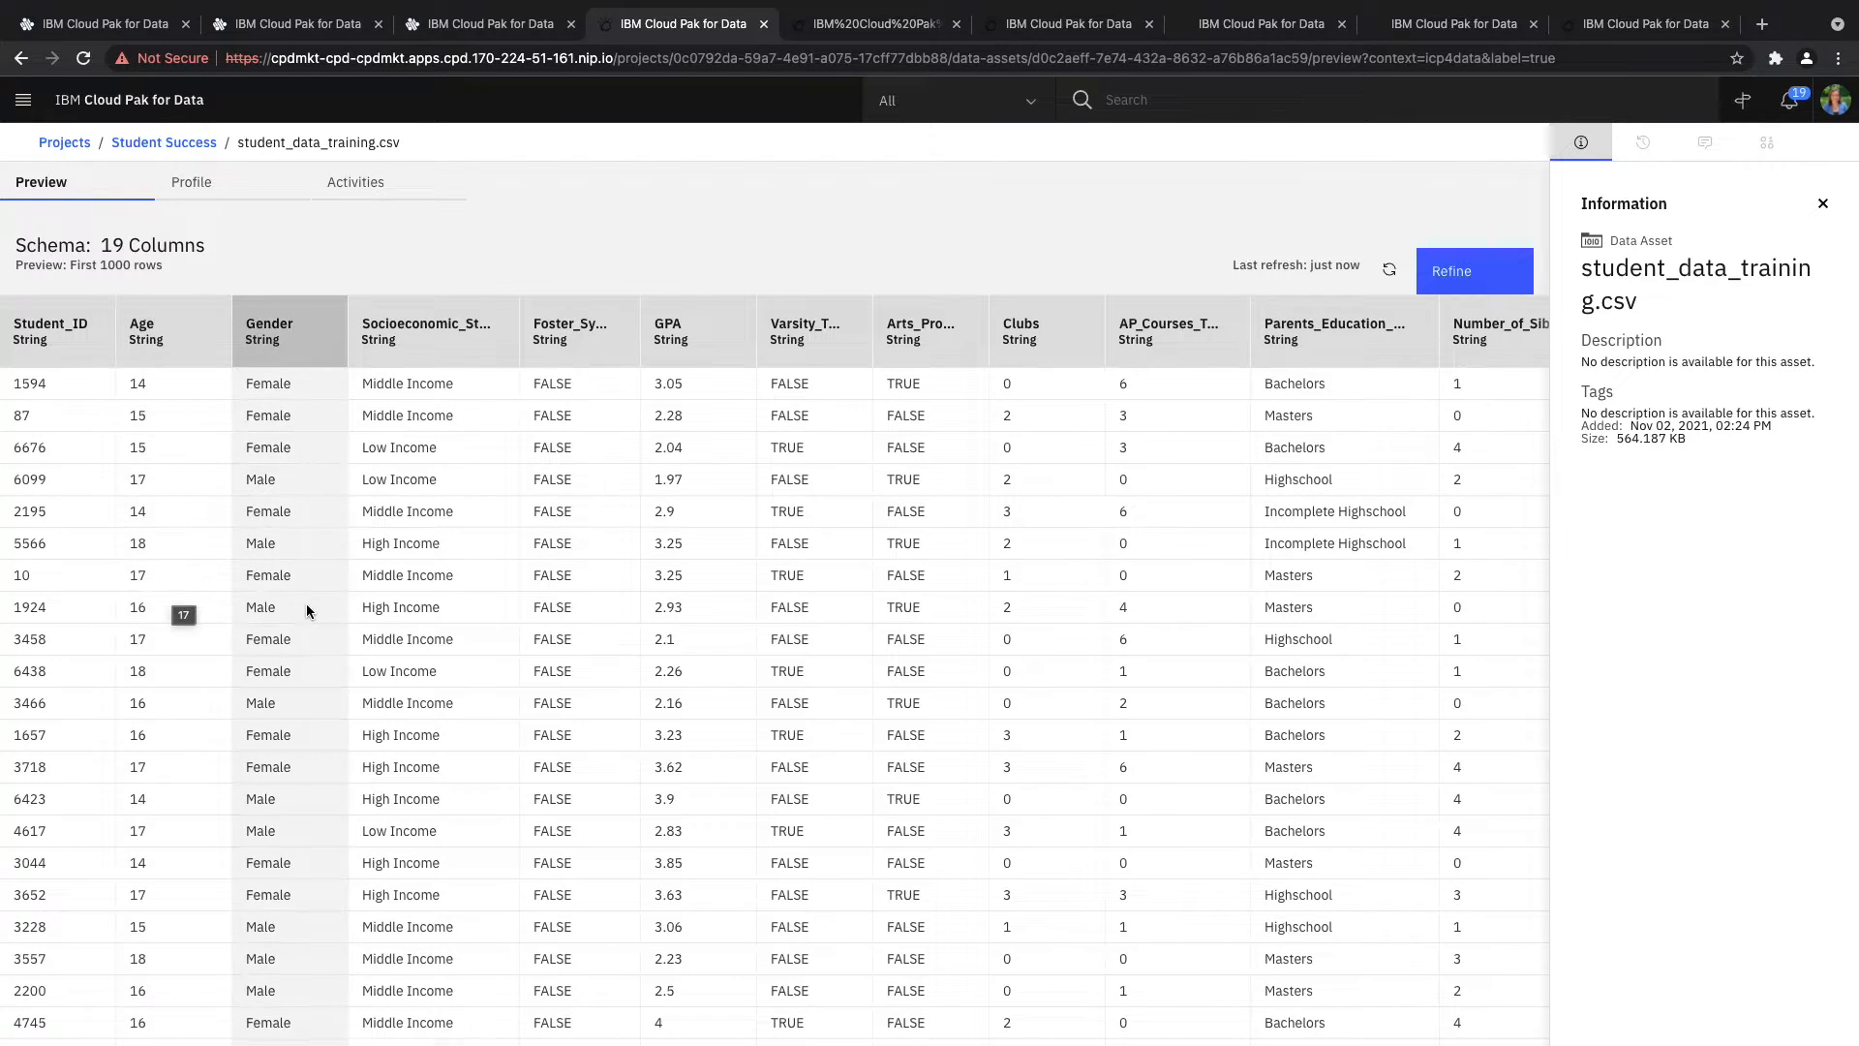
scroll(474, 608, right, 2)
scroll(475, 608, right, 5)
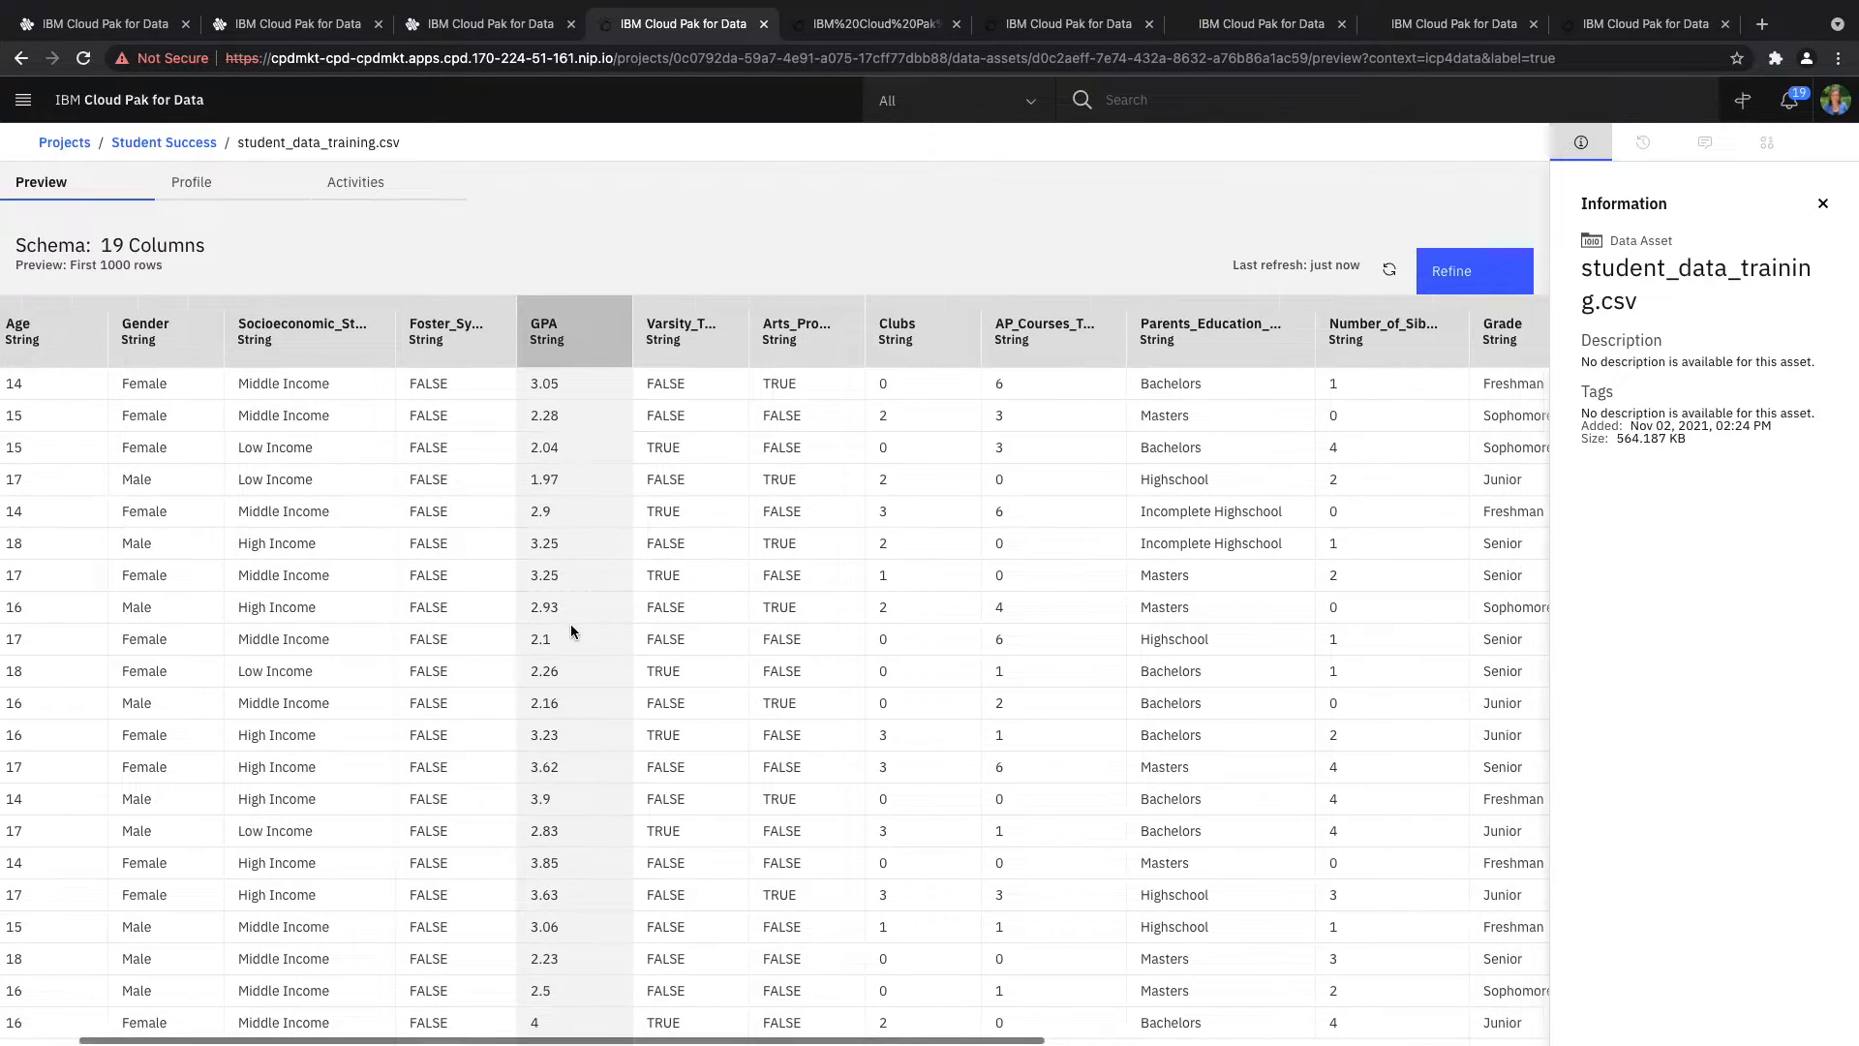
scroll(571, 631, right, 4)
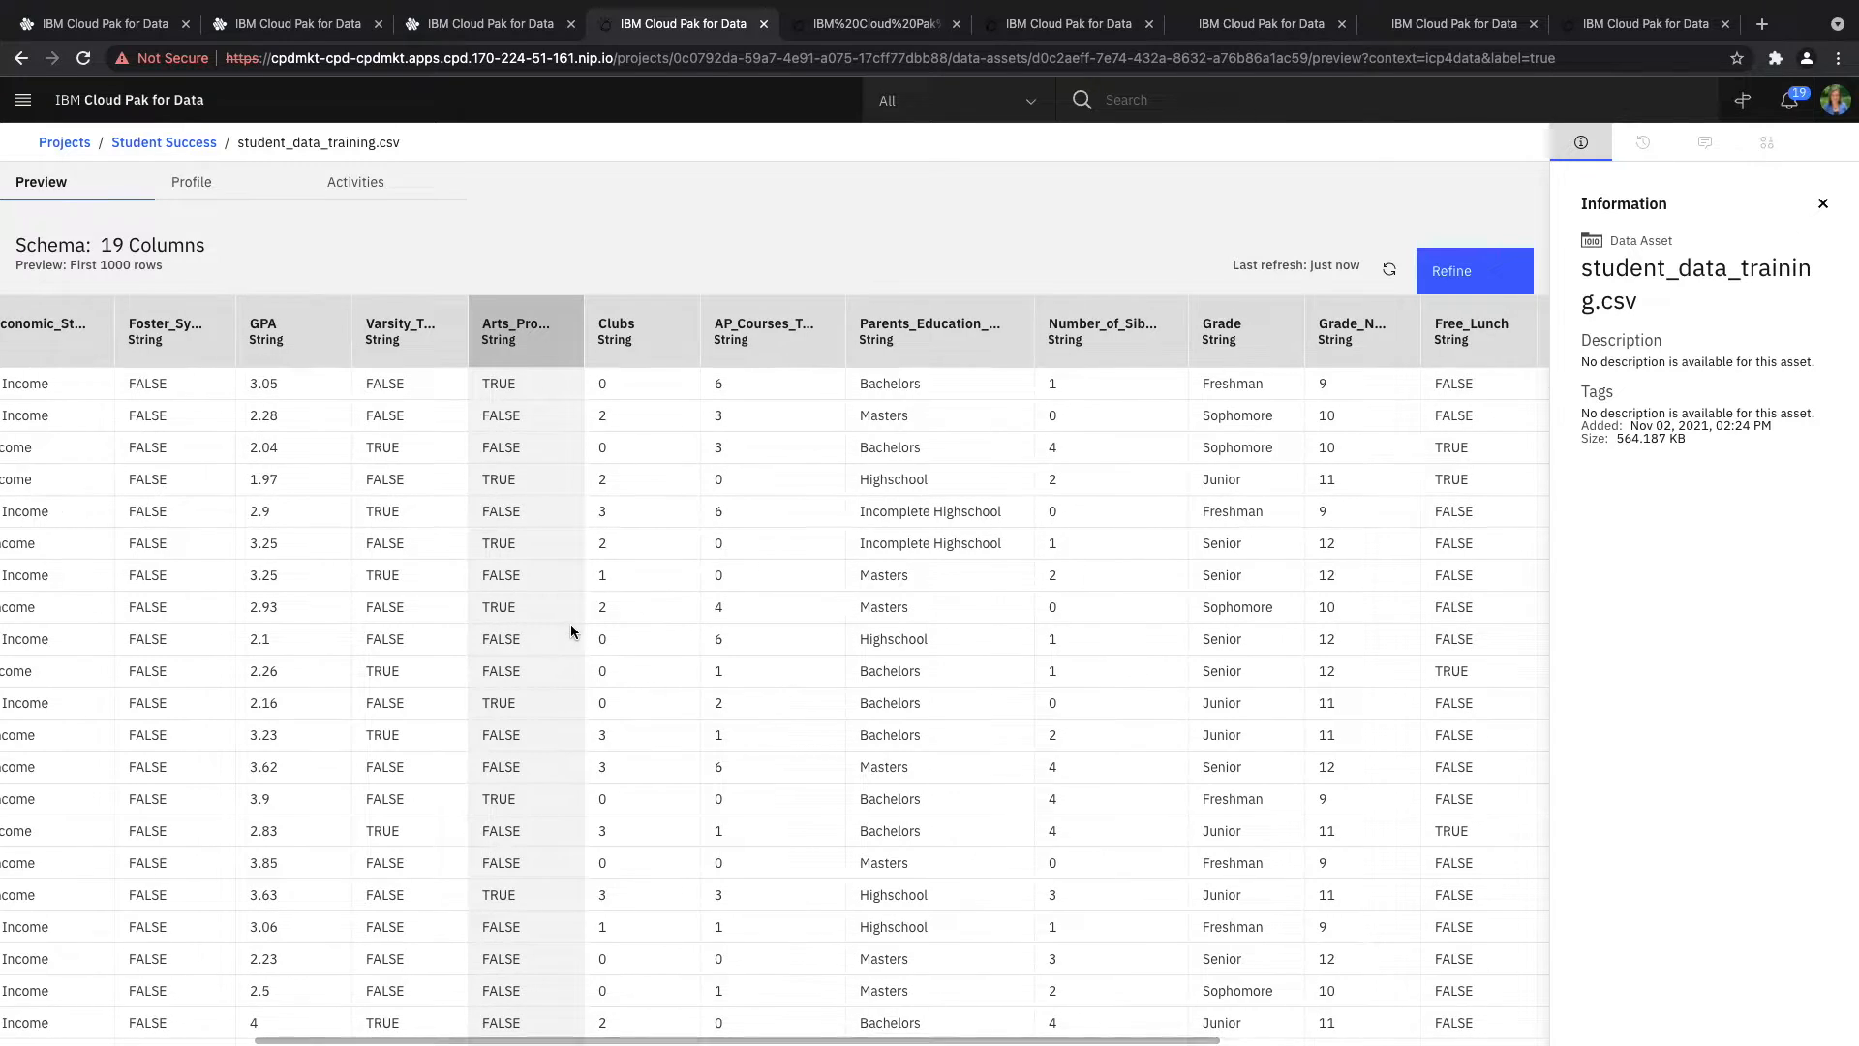
scroll(650, 574, right, 6)
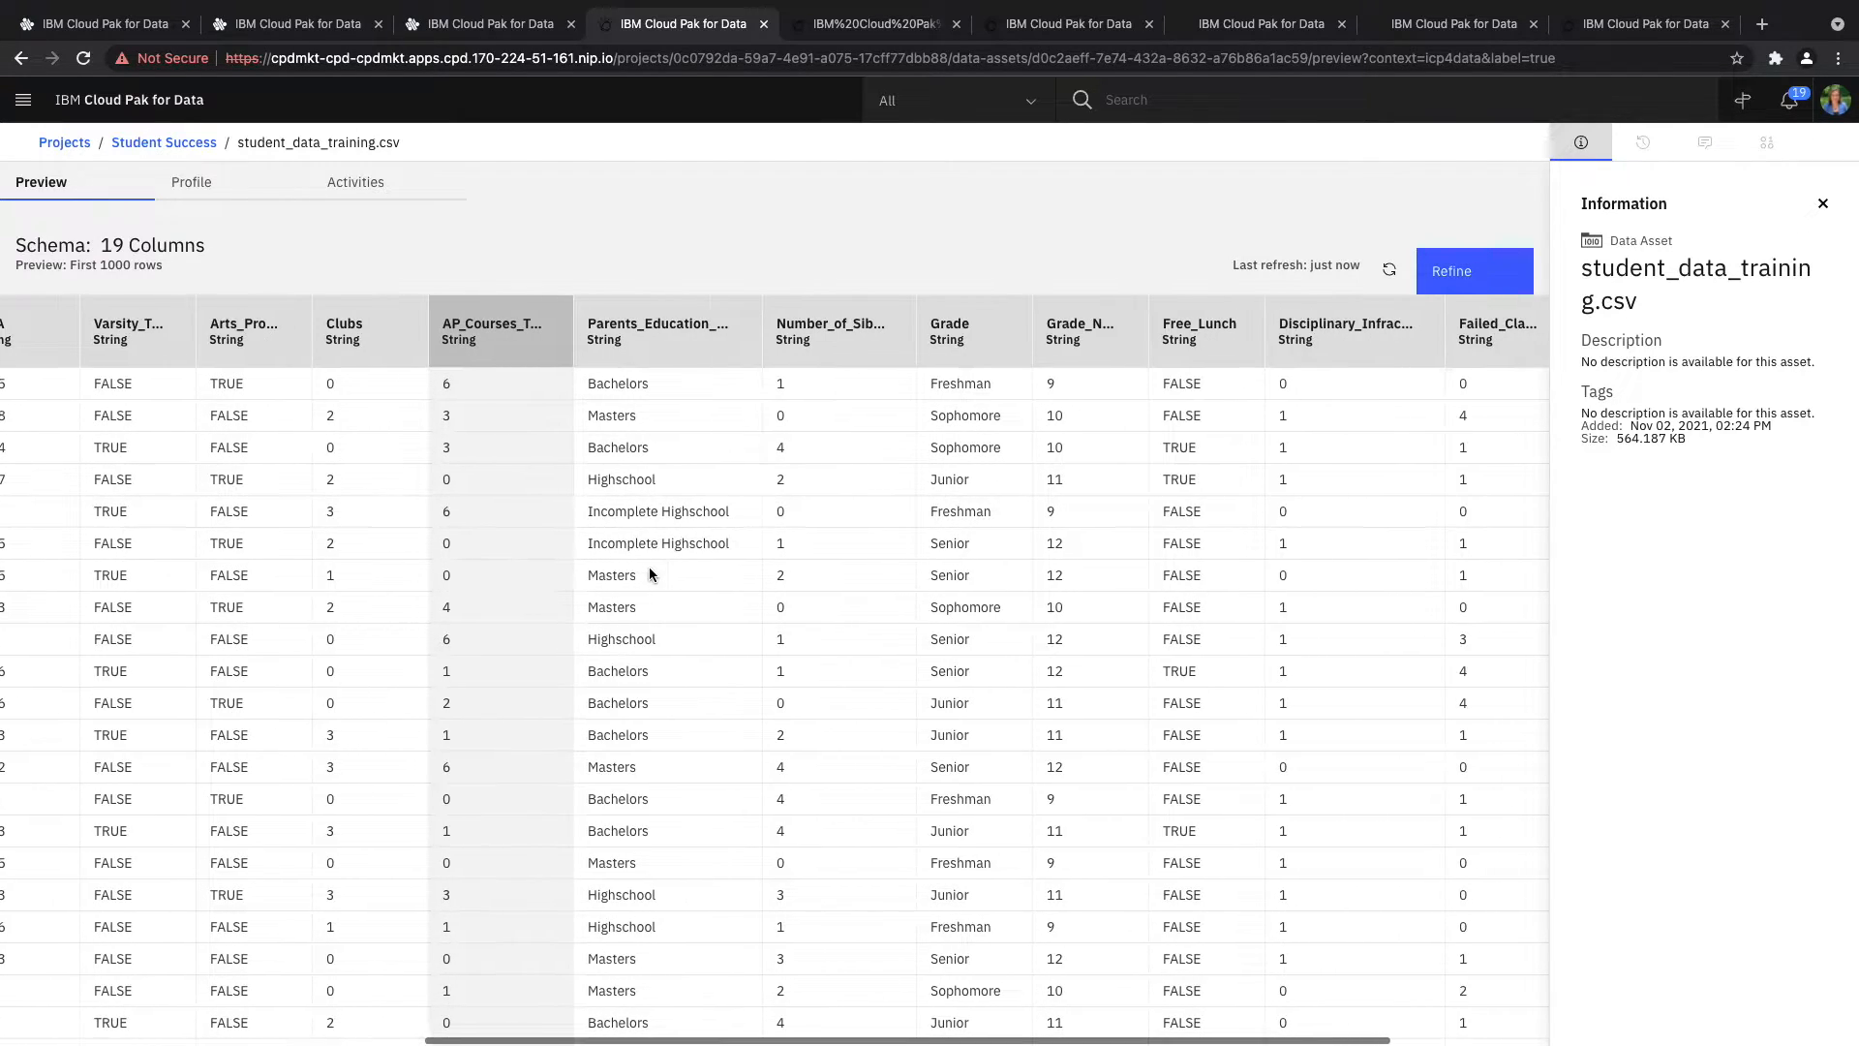
scroll(650, 575, right, 2)
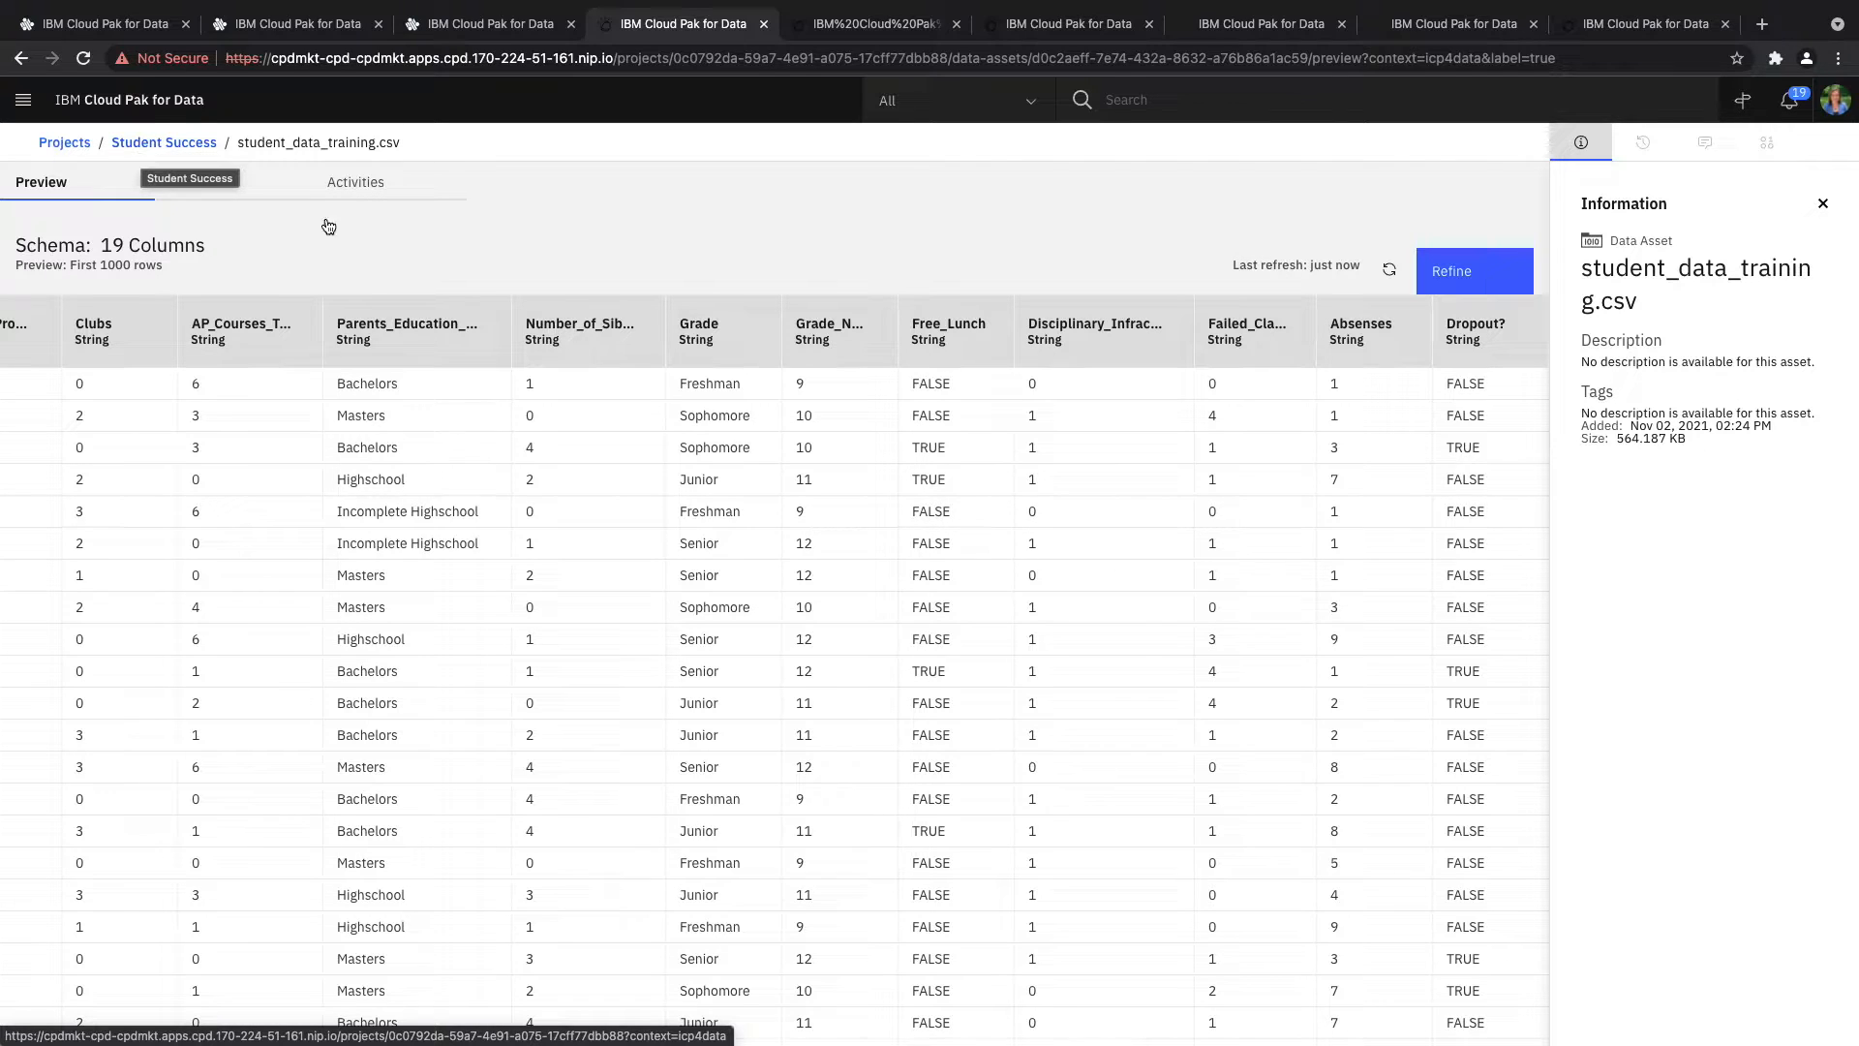
click(1822, 202)
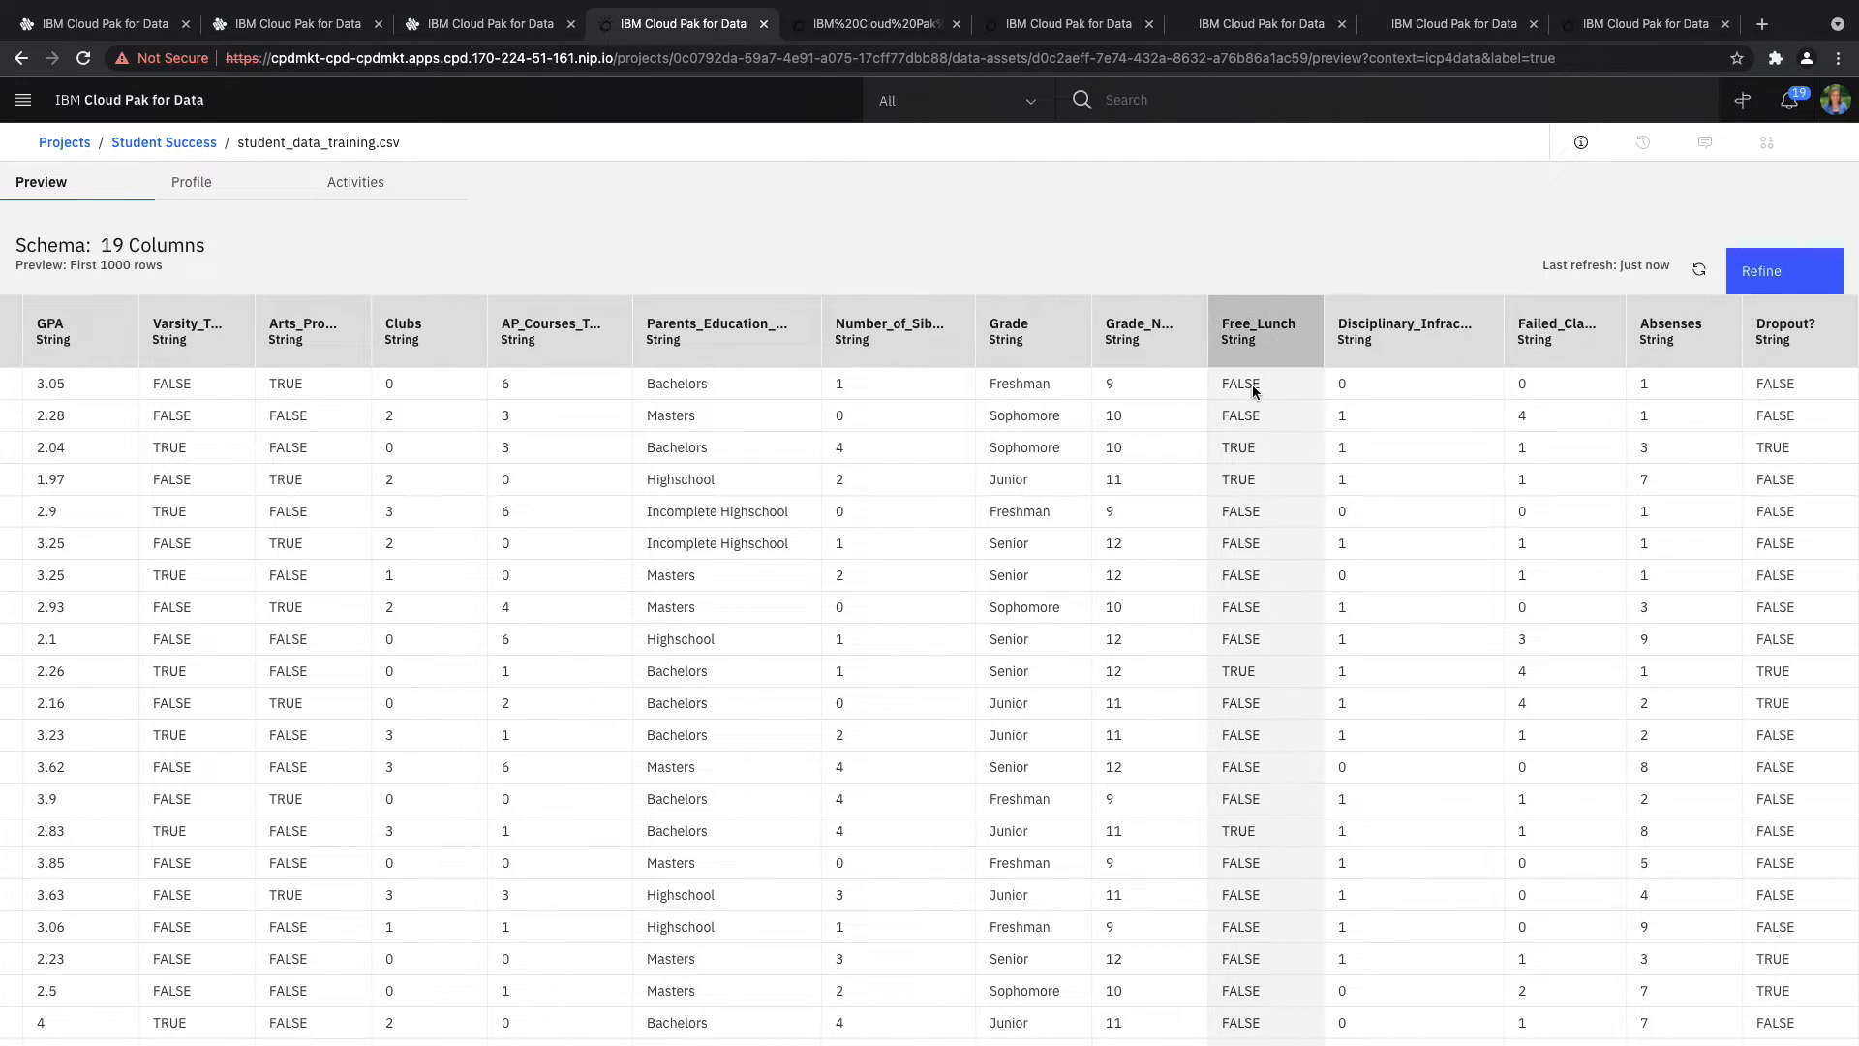
- Create a new AutoAI experiment named "Student Dropout Risk Prediction" in the Student Success project
click(166, 145)
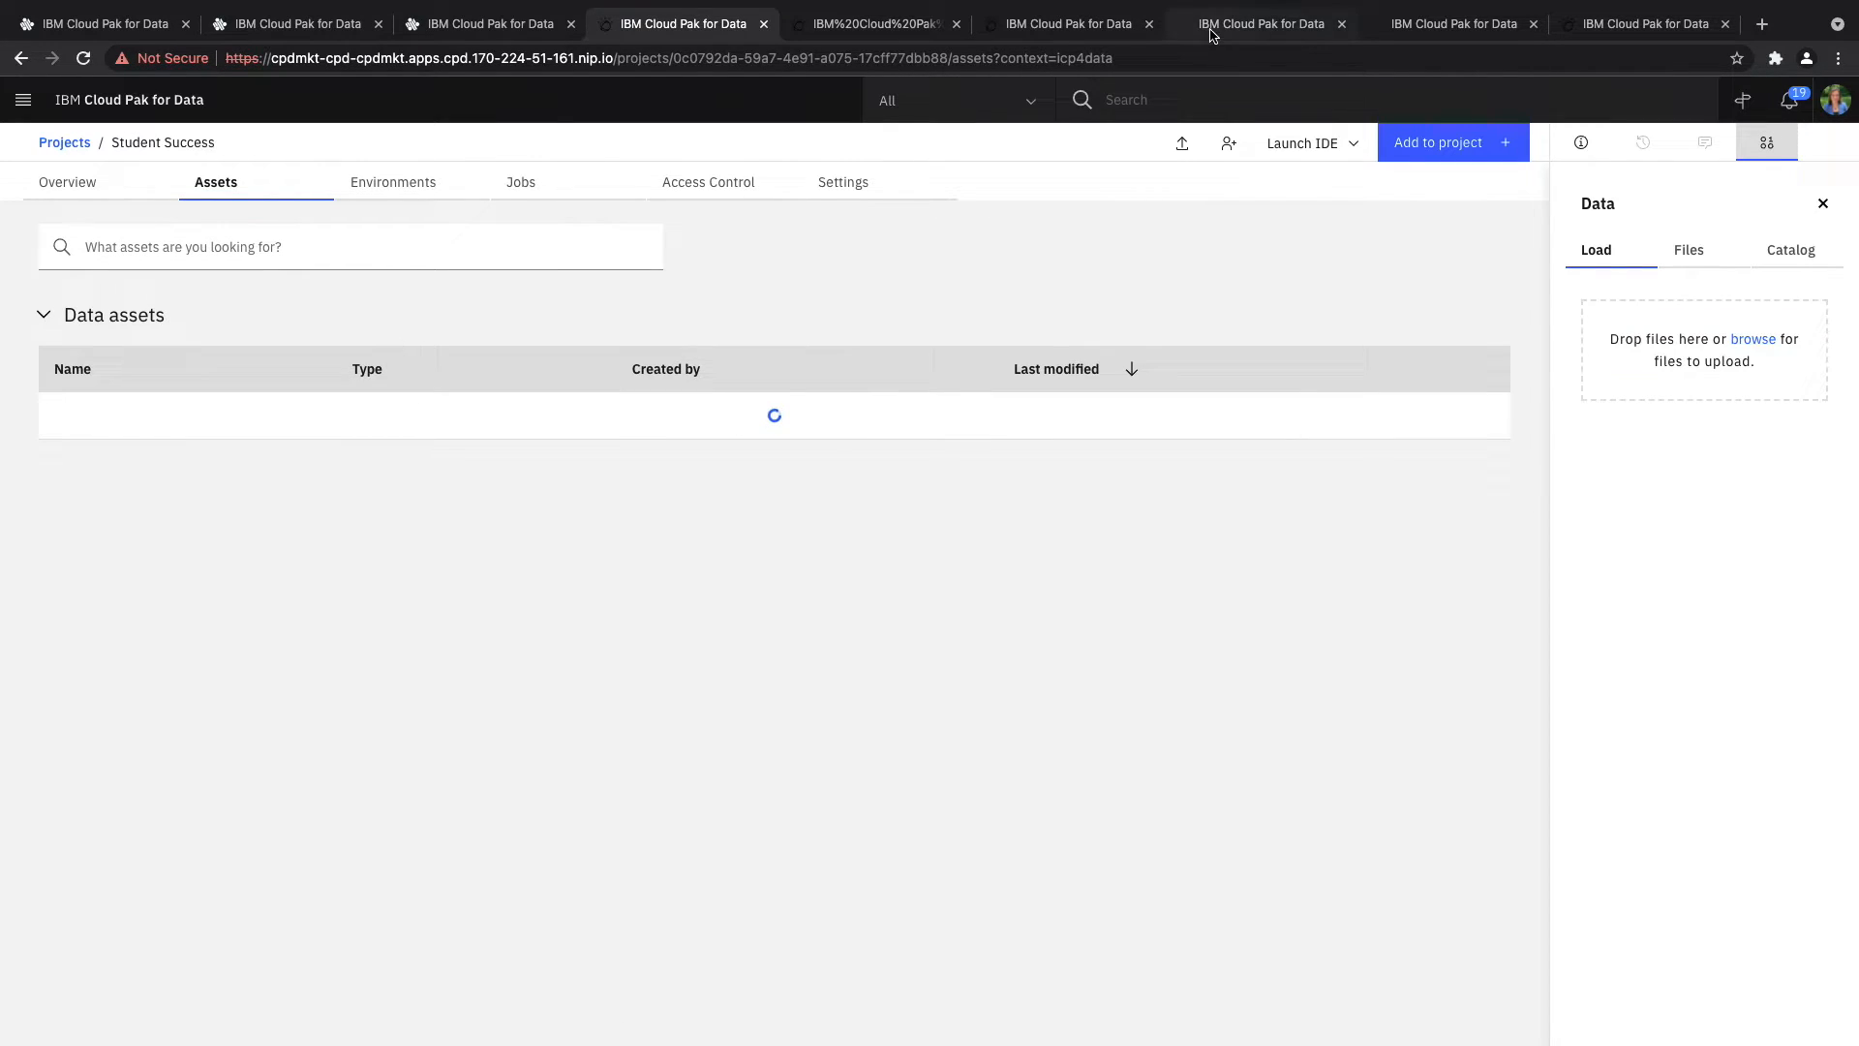
click(1404, 143)
click(1073, 502)
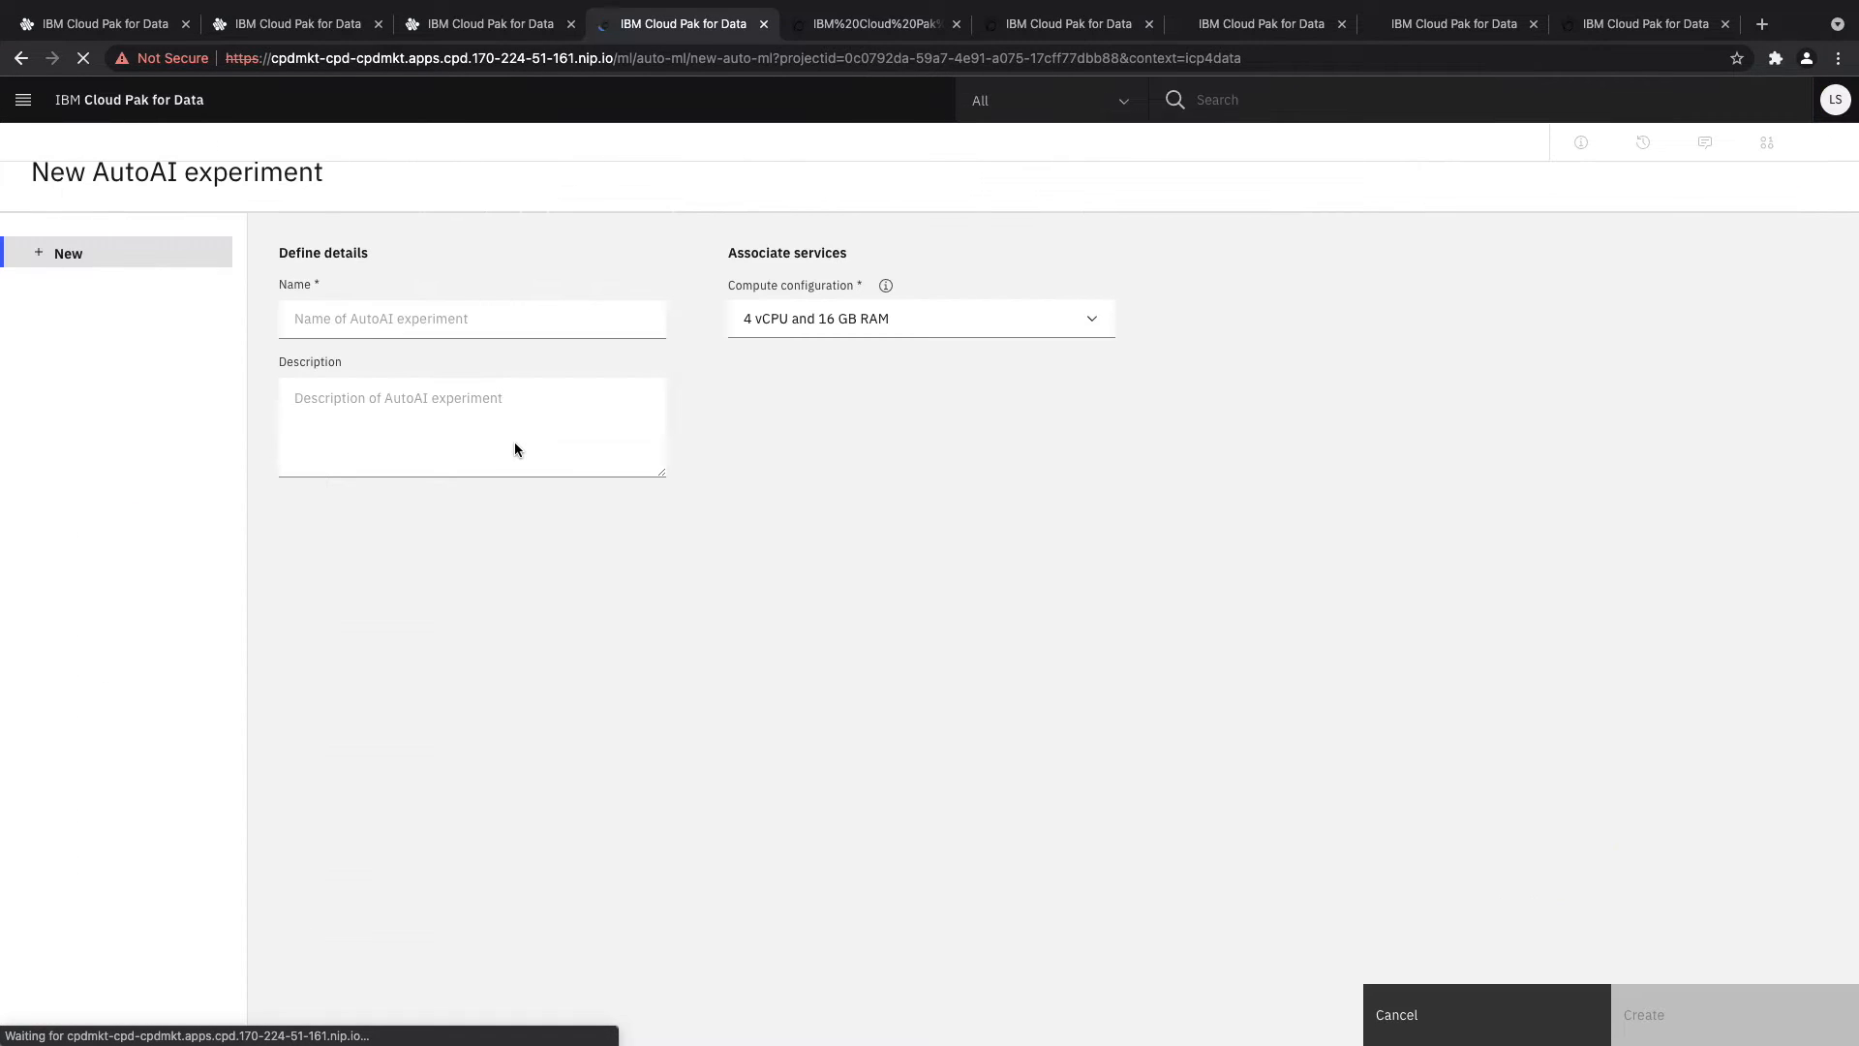
click(373, 319)
text(Student Dropout Risk Prediction)
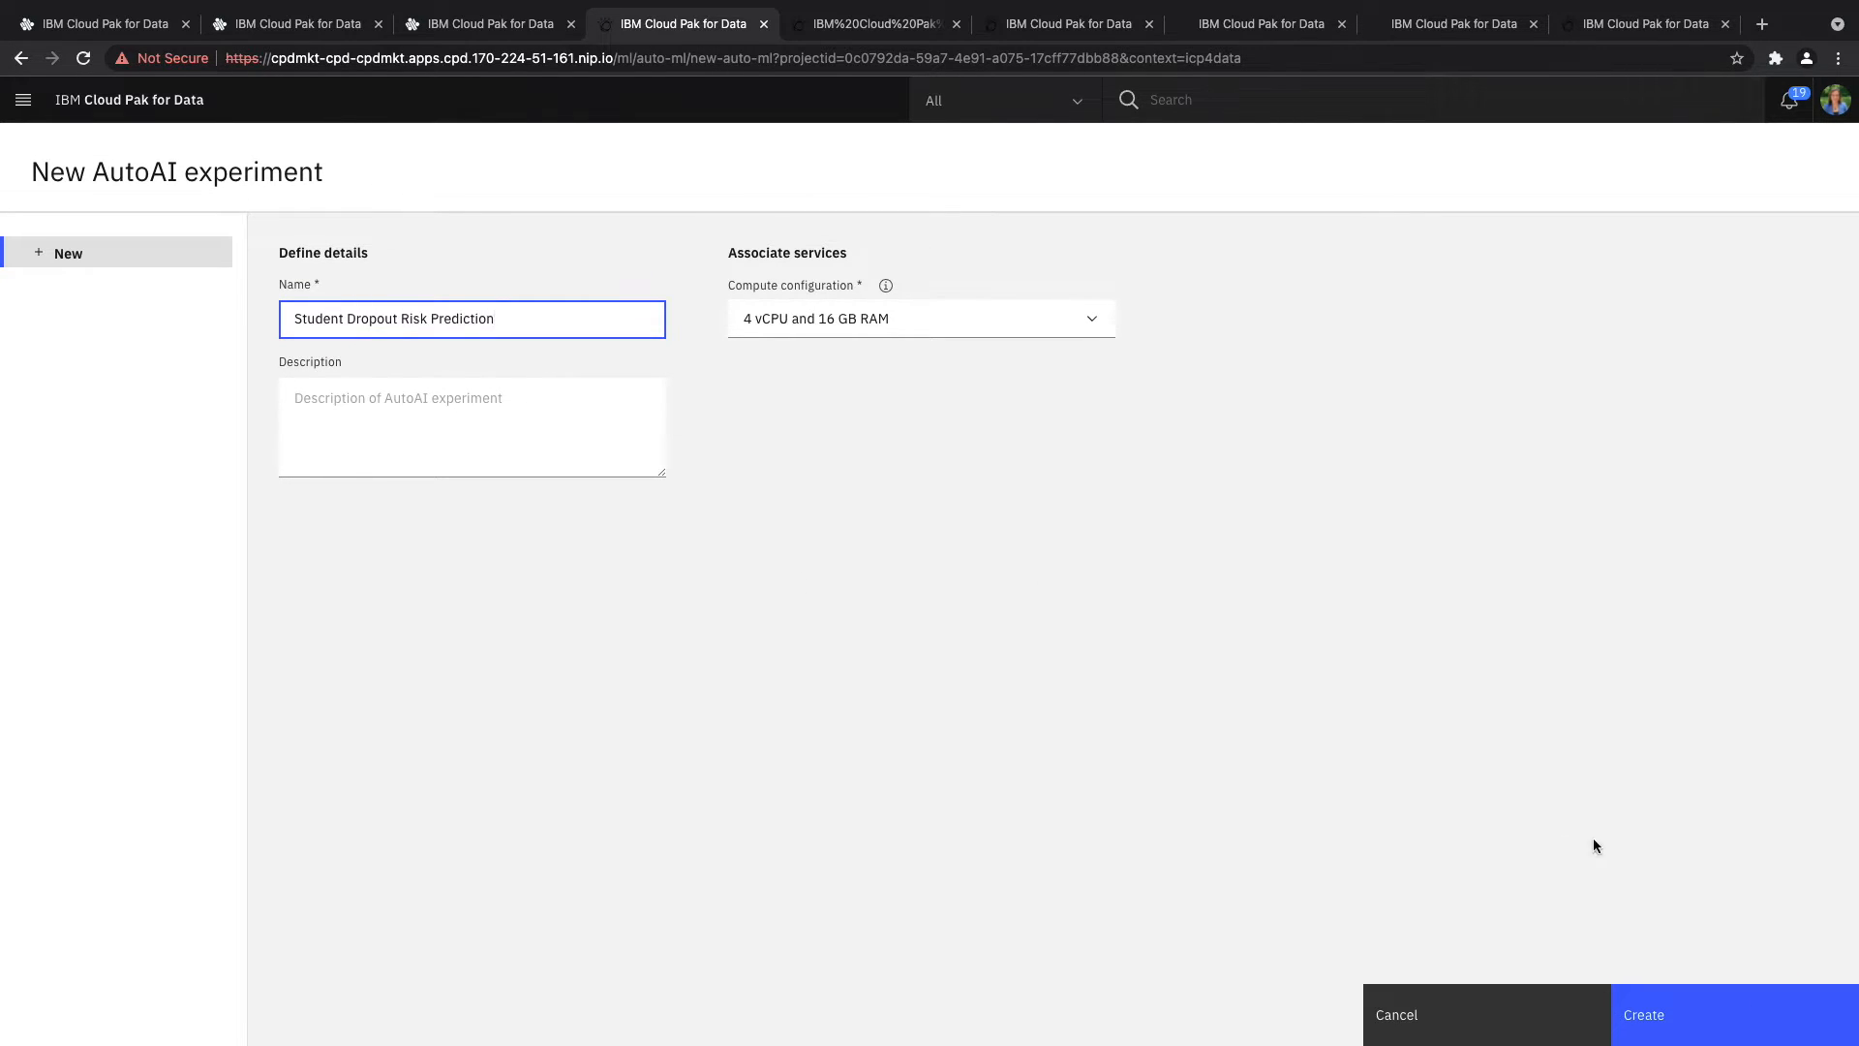
key(Return)
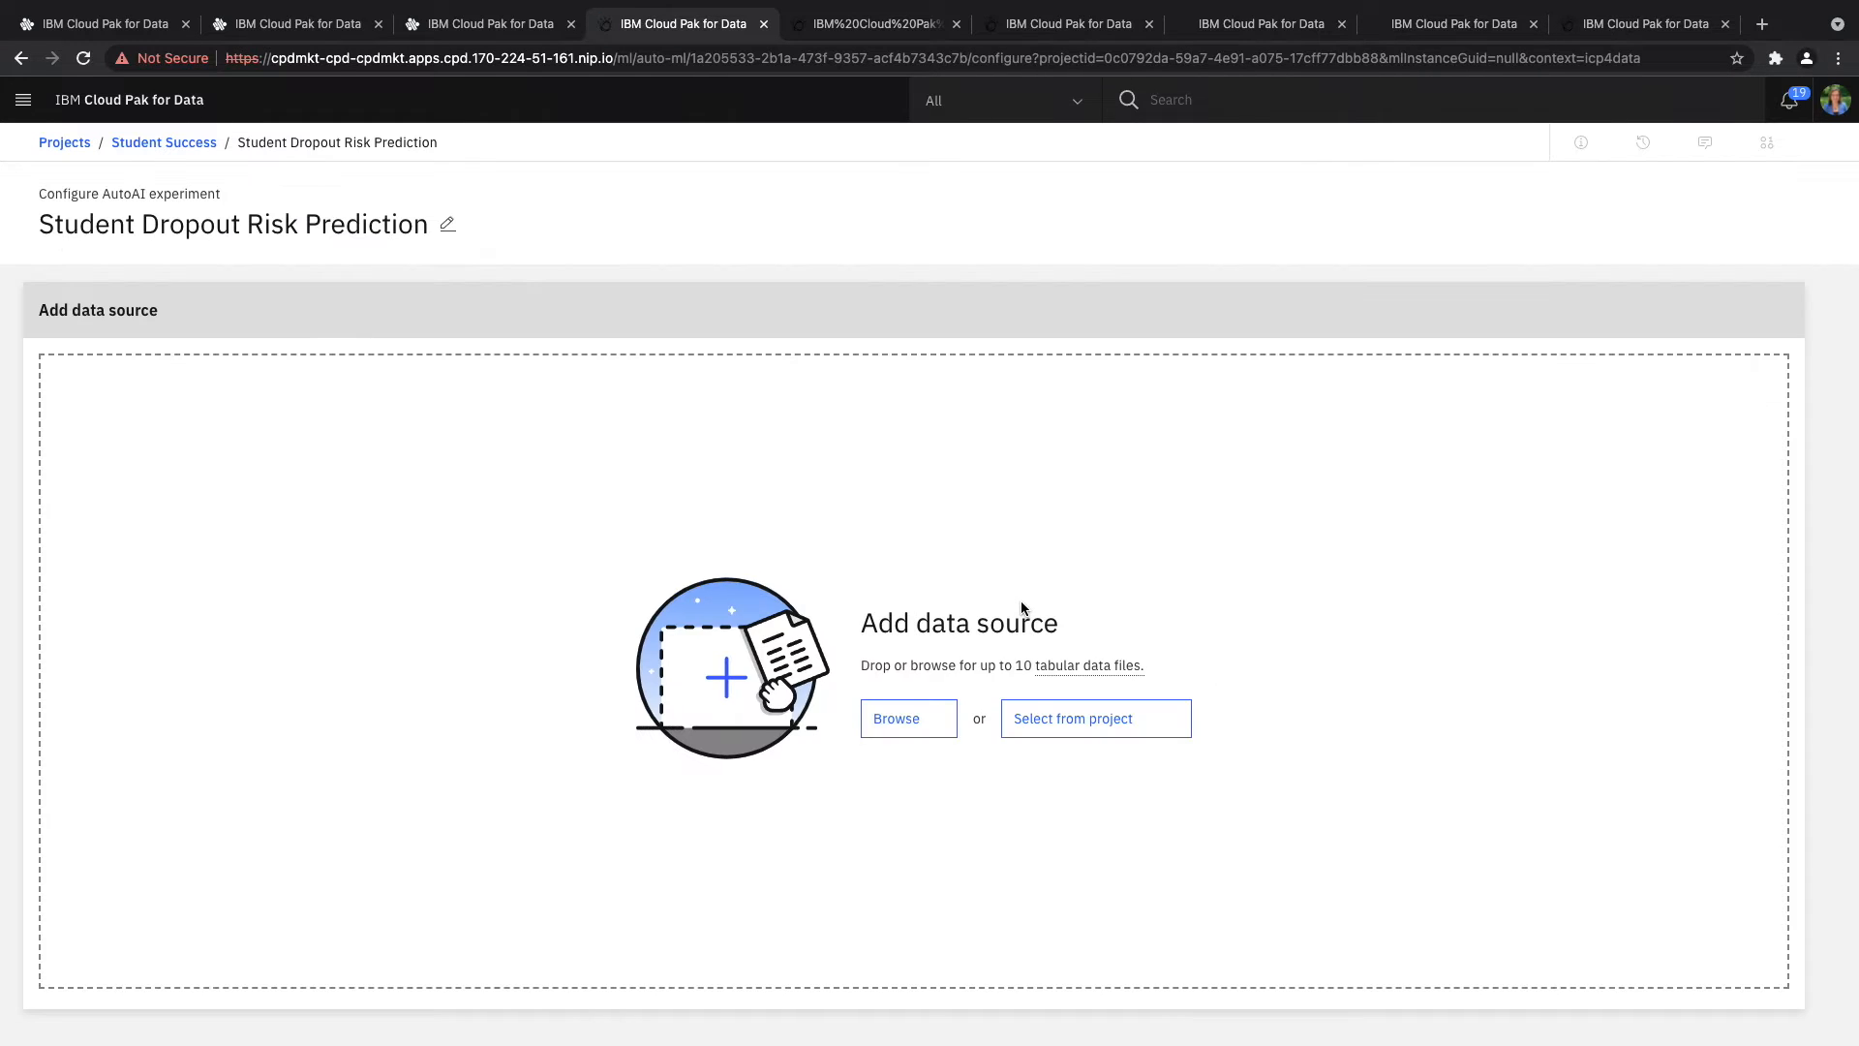
- Add student_data_training.csv from the project's data assets as the experiment's data source
click(1095, 717)
click(1337, 717)
click(1338, 718)
click(730, 485)
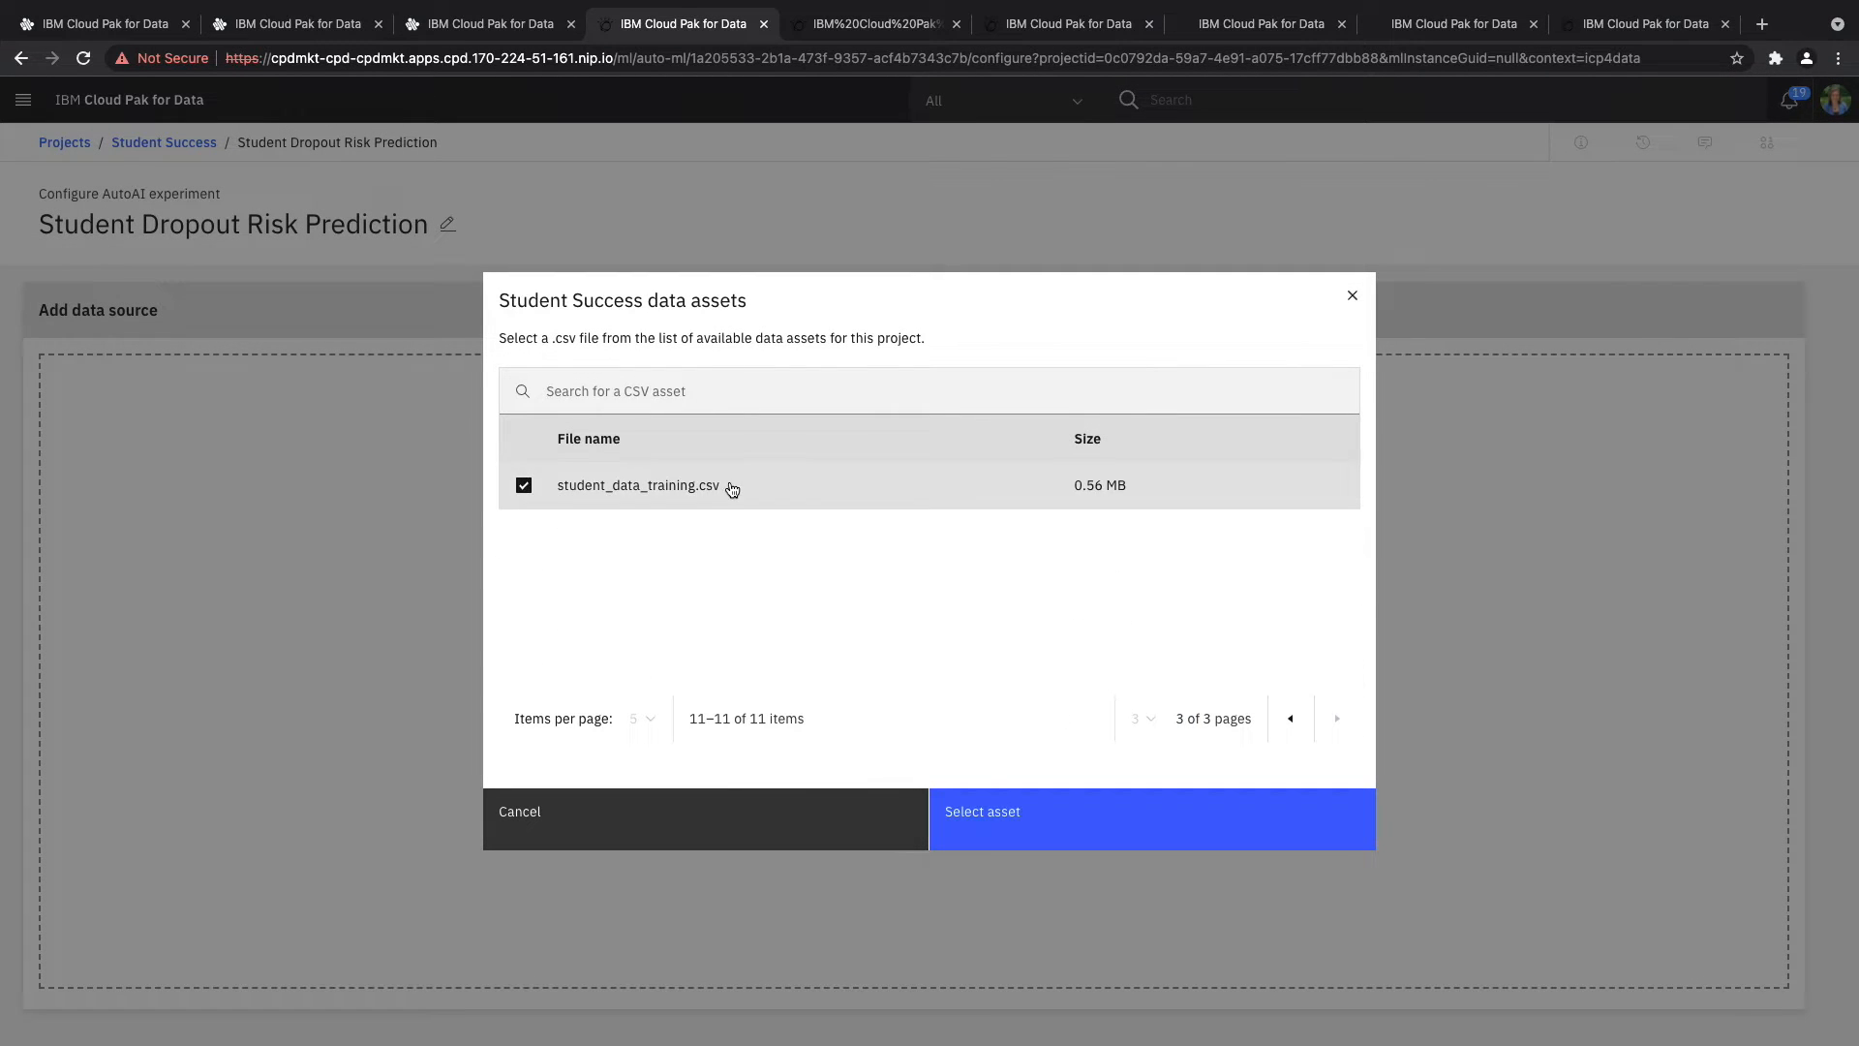
click(972, 806)
- Set Dropout? as the column to predict and open the experiment settings
click(959, 431)
scroll(946, 510, down, 5)
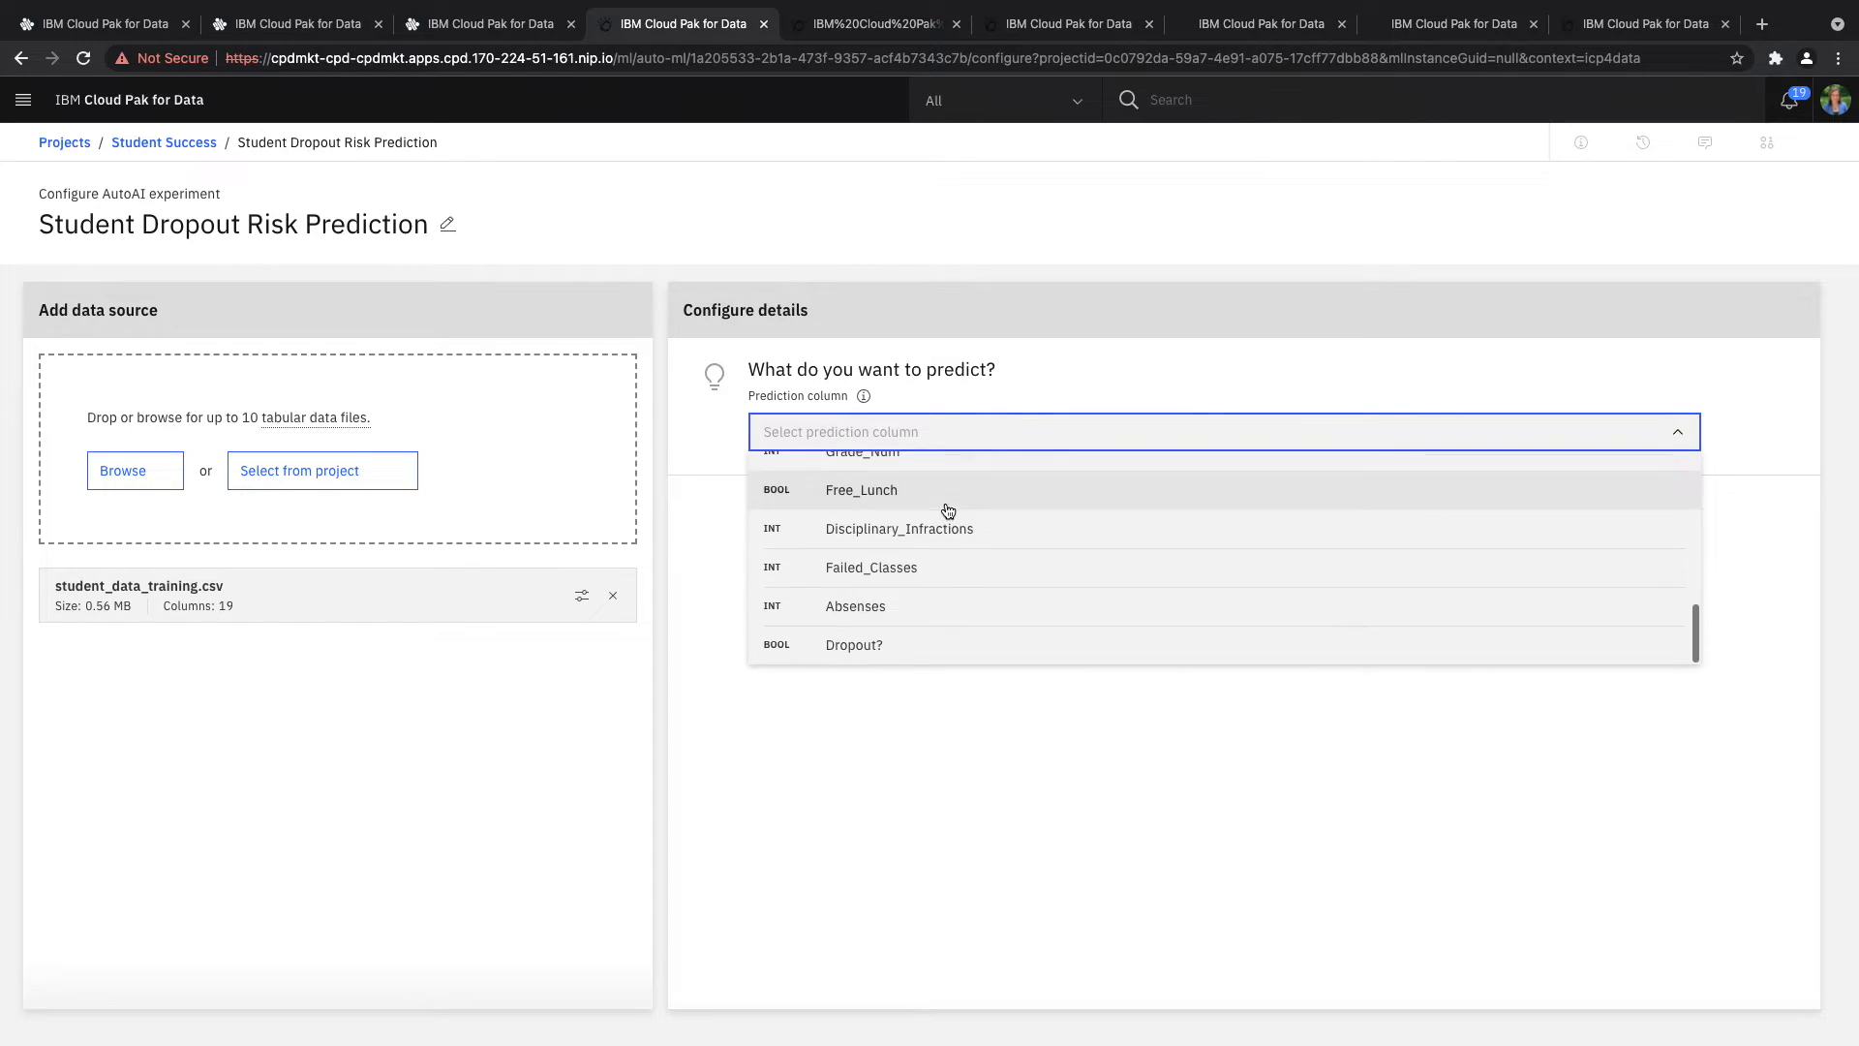
click(900, 641)
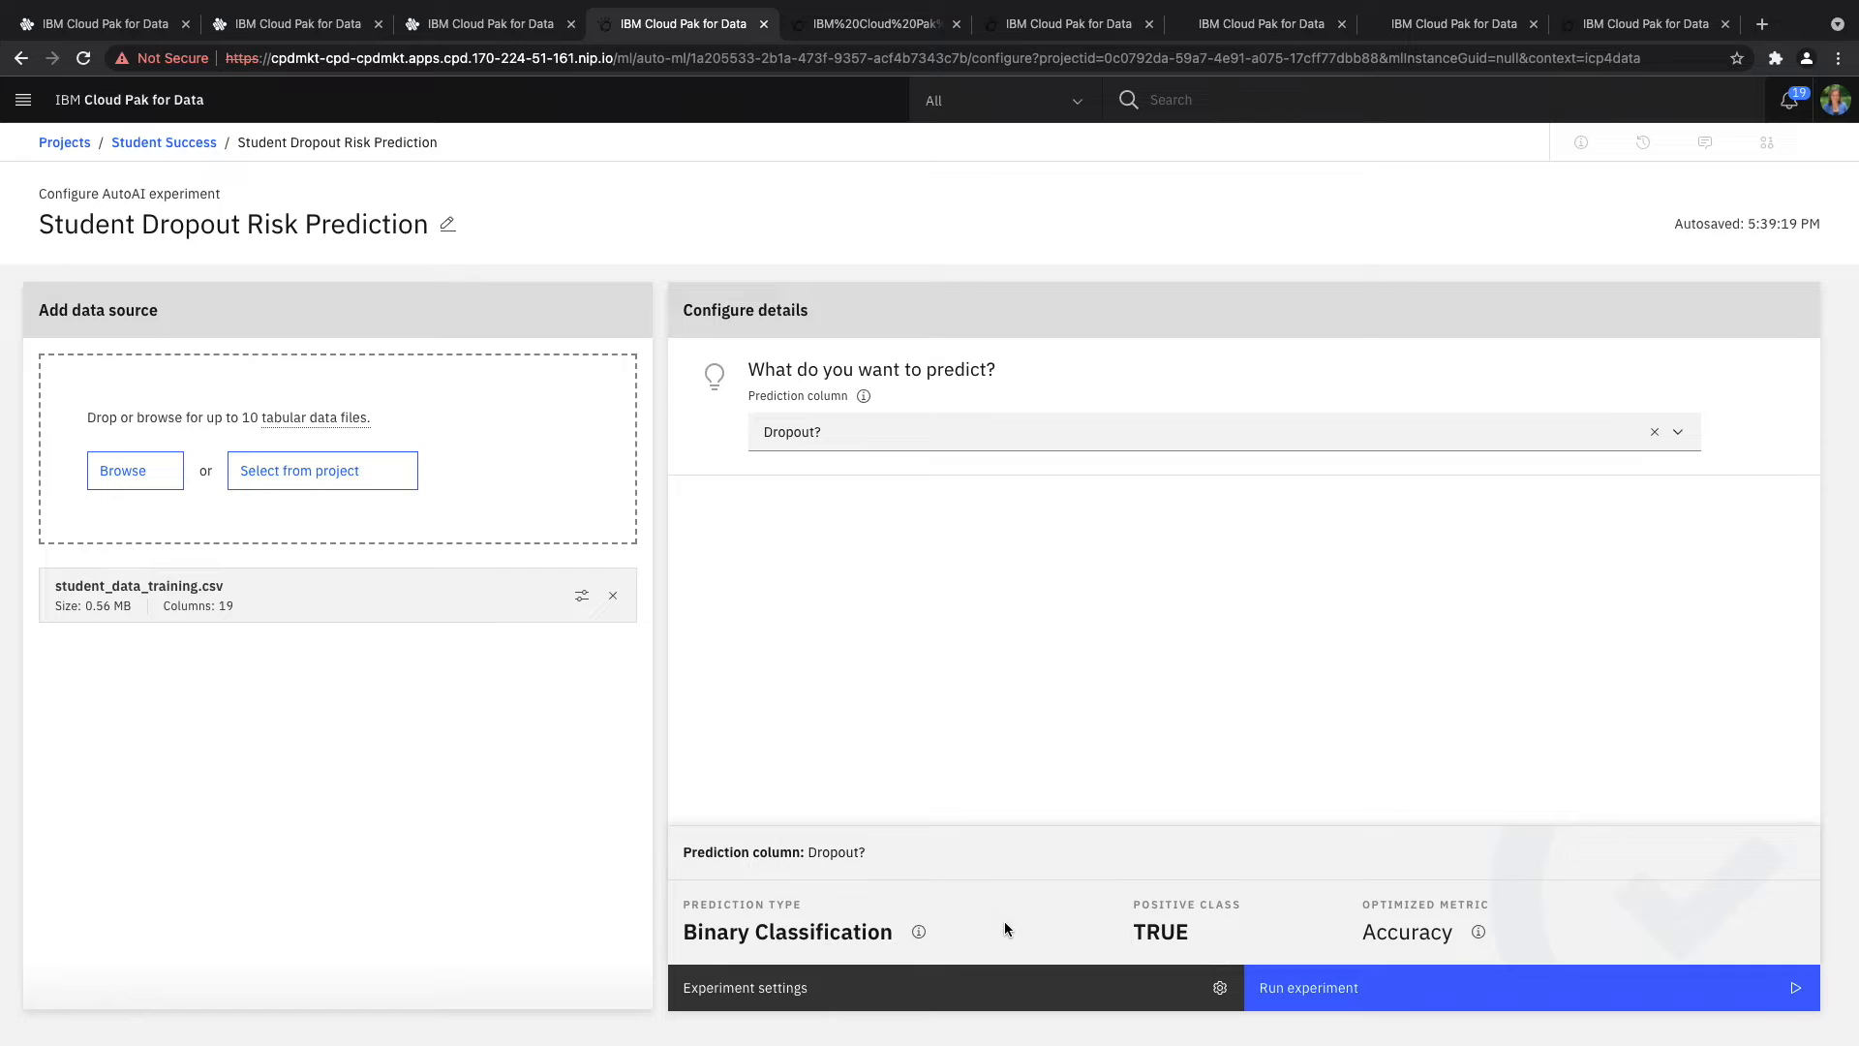
click(954, 988)
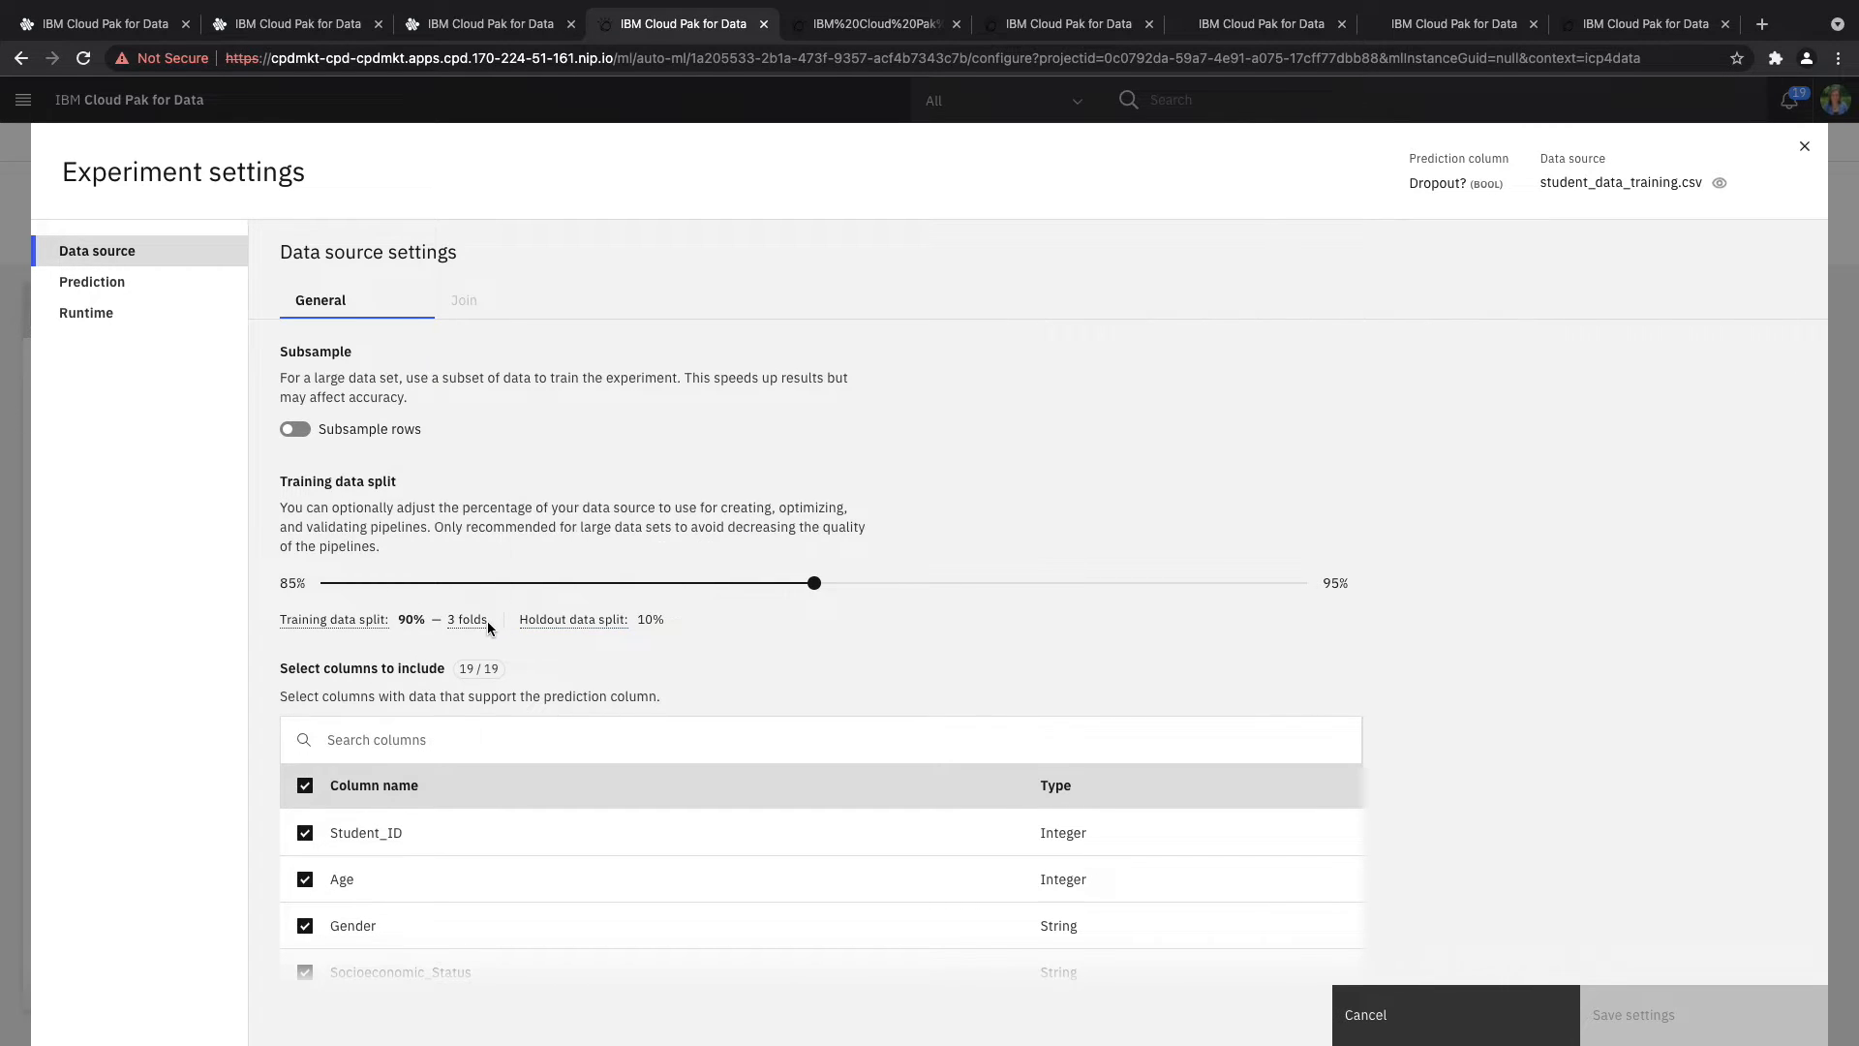
- Review the experiment's data split and included columns, then its prediction type, optimized metric and candidate algorithms
scroll(772, 626, down, 5)
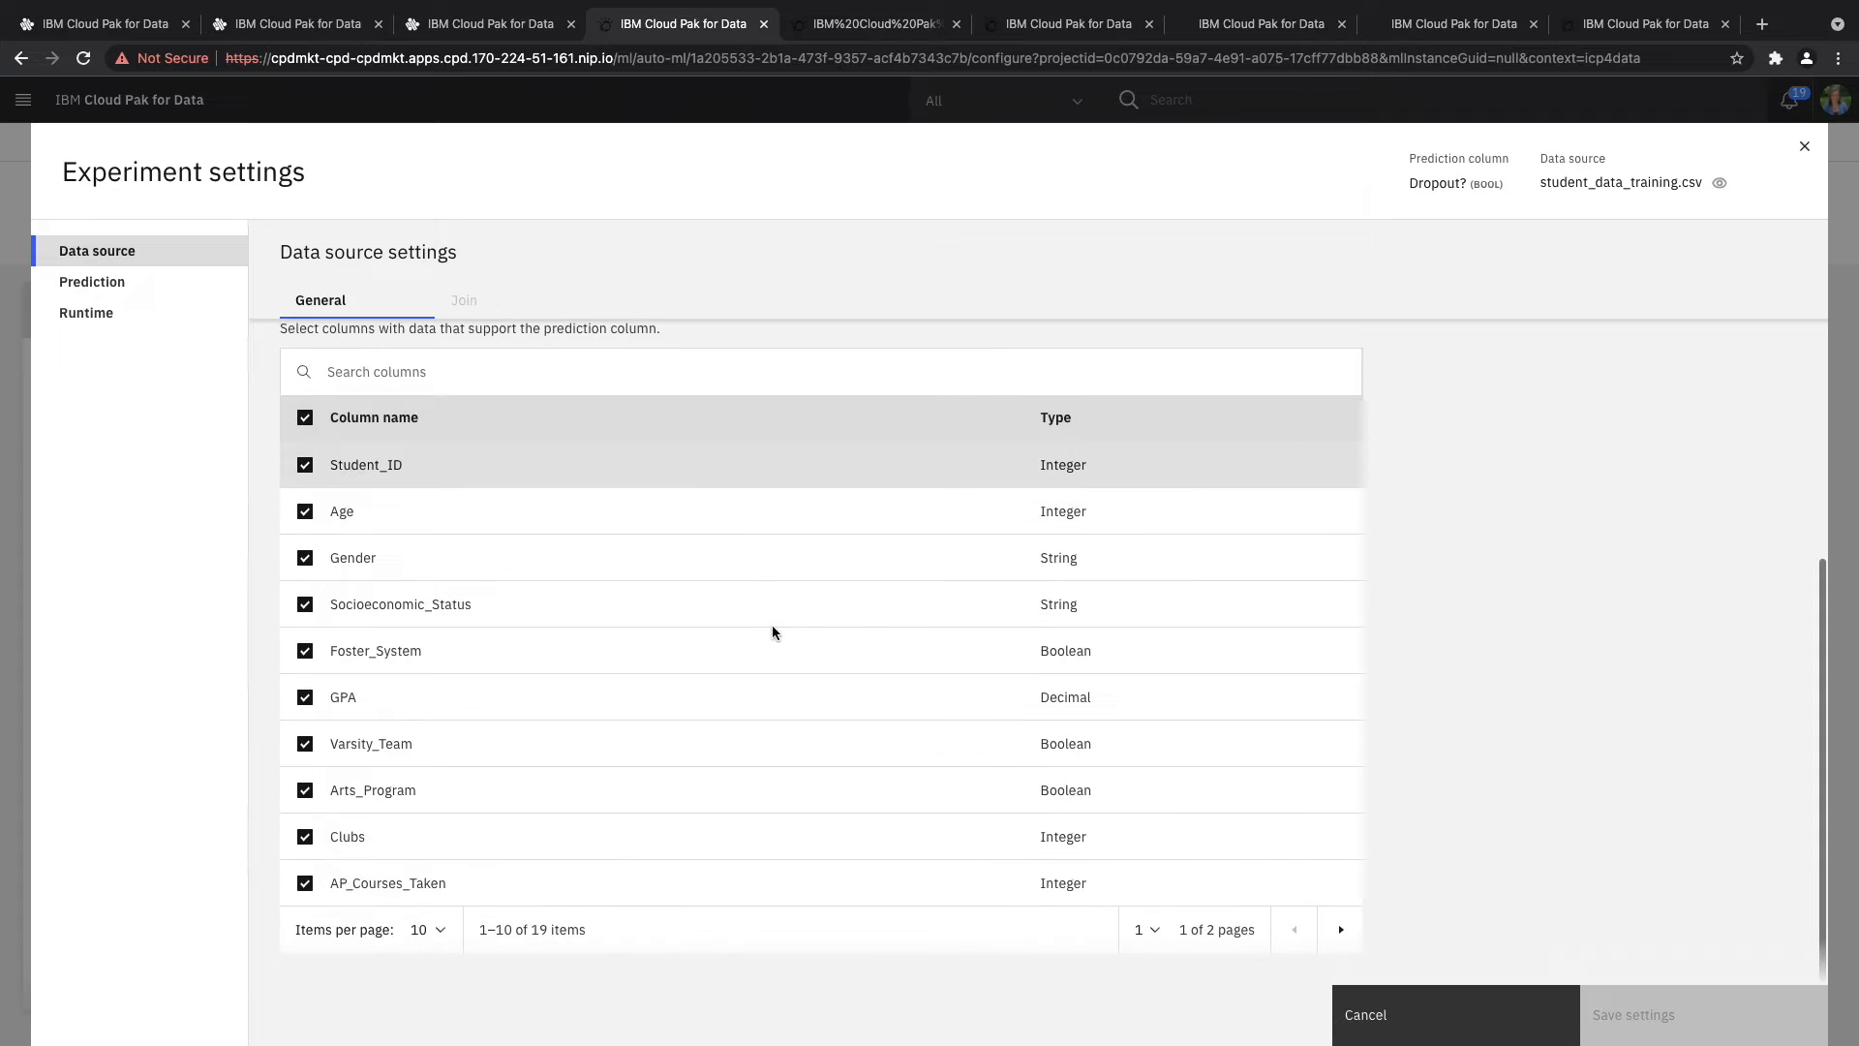
click(1340, 930)
scroll(687, 375, up, 1)
click(92, 282)
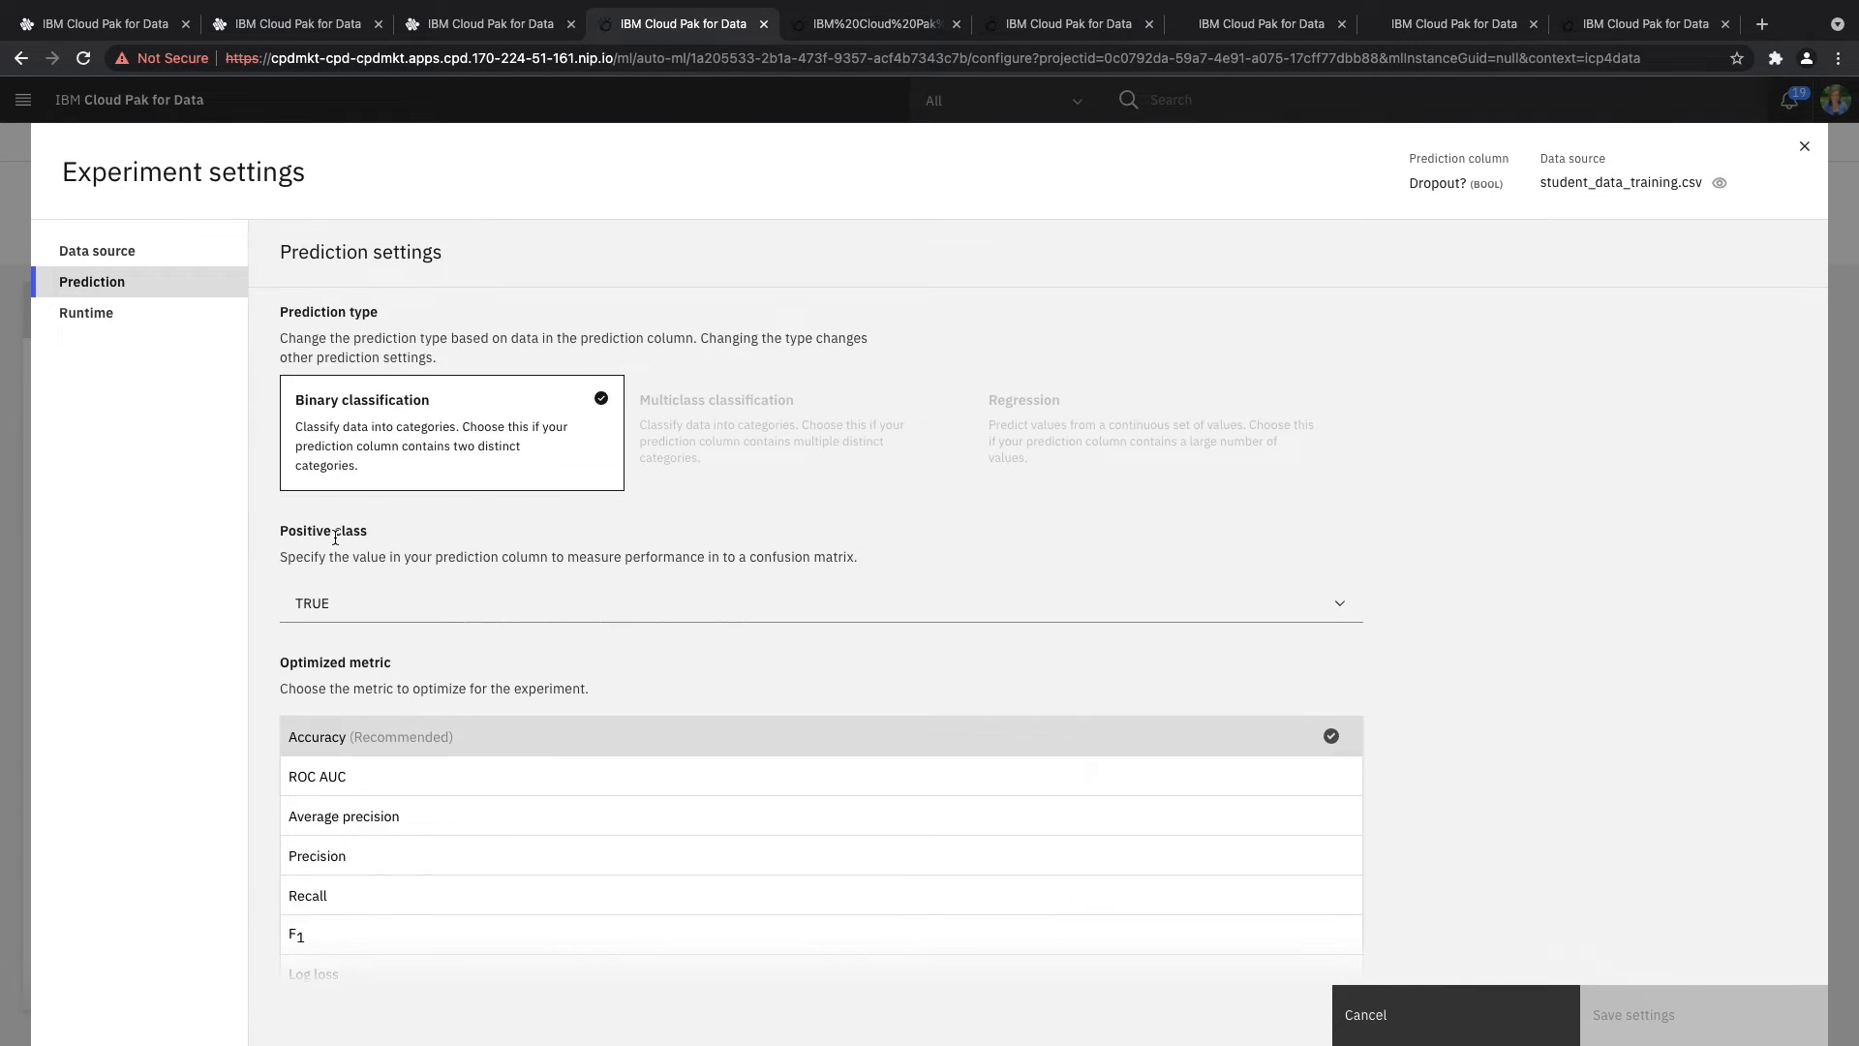
scroll(337, 545, down, 4)
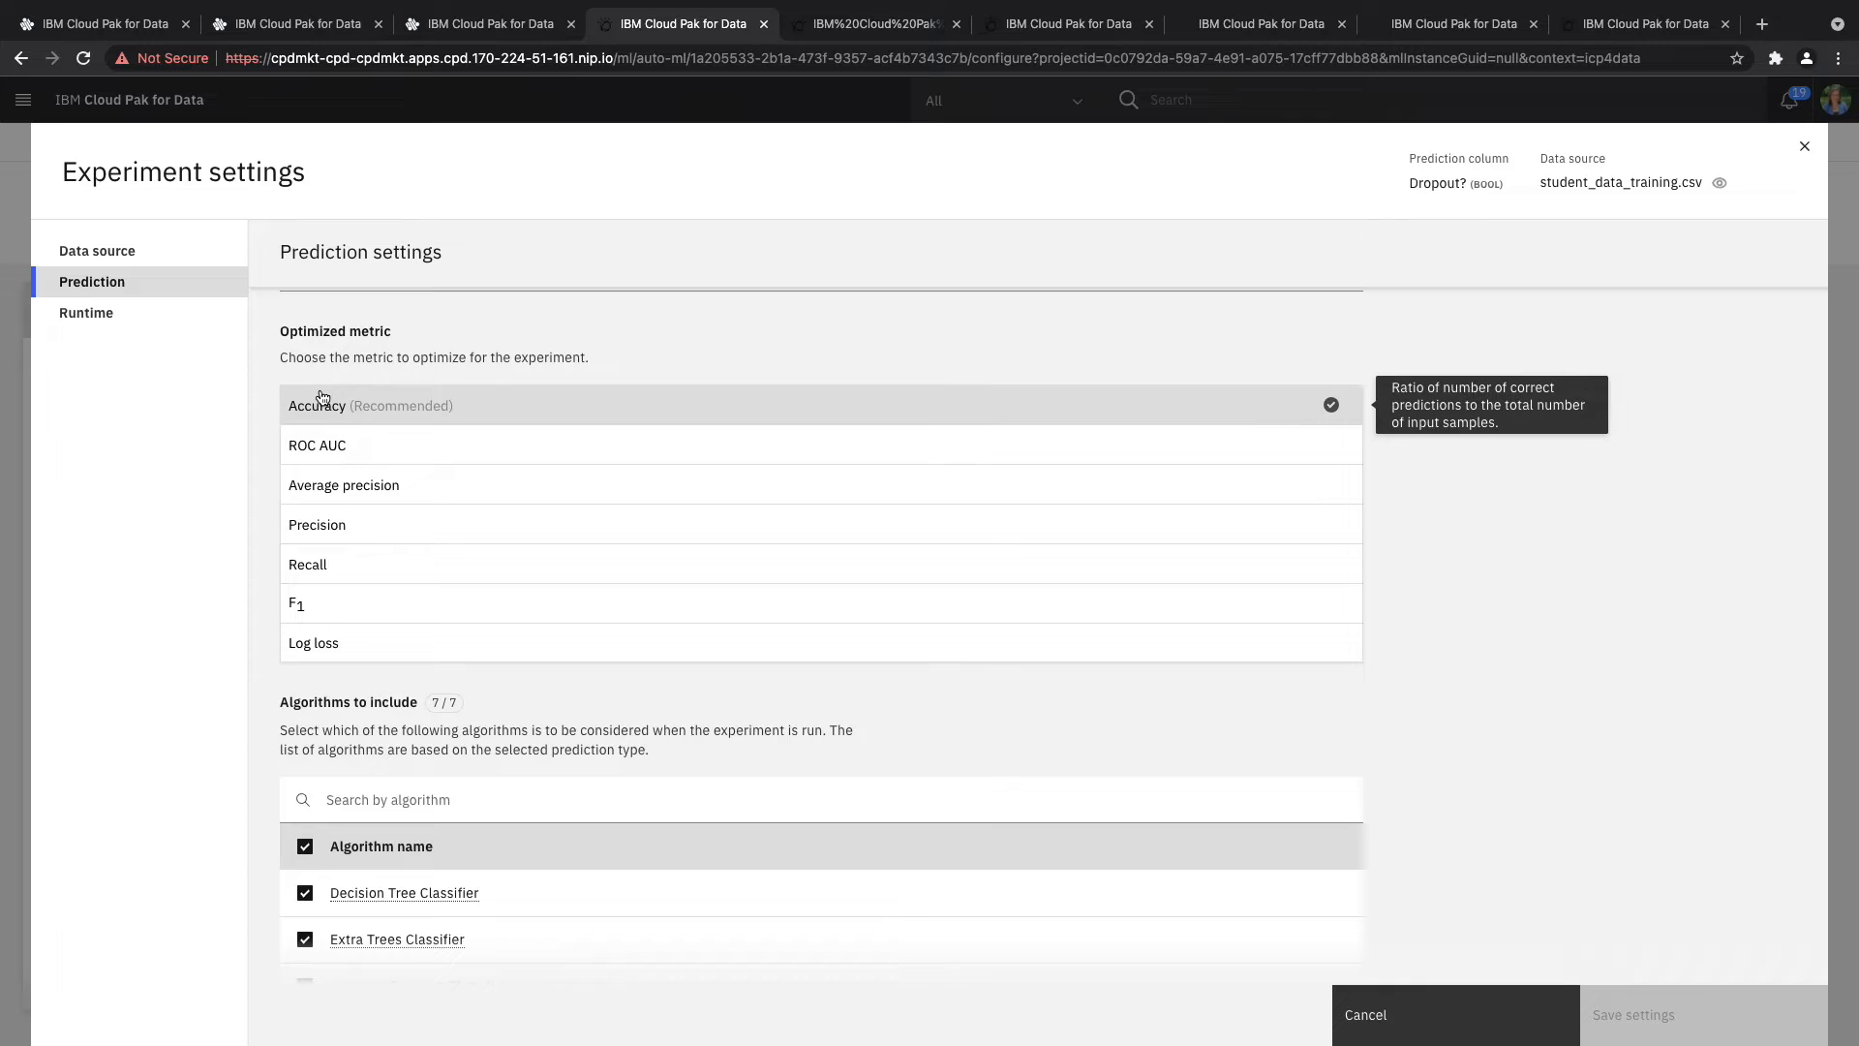
scroll(271, 455, down, 2)
scroll(271, 455, down, 3)
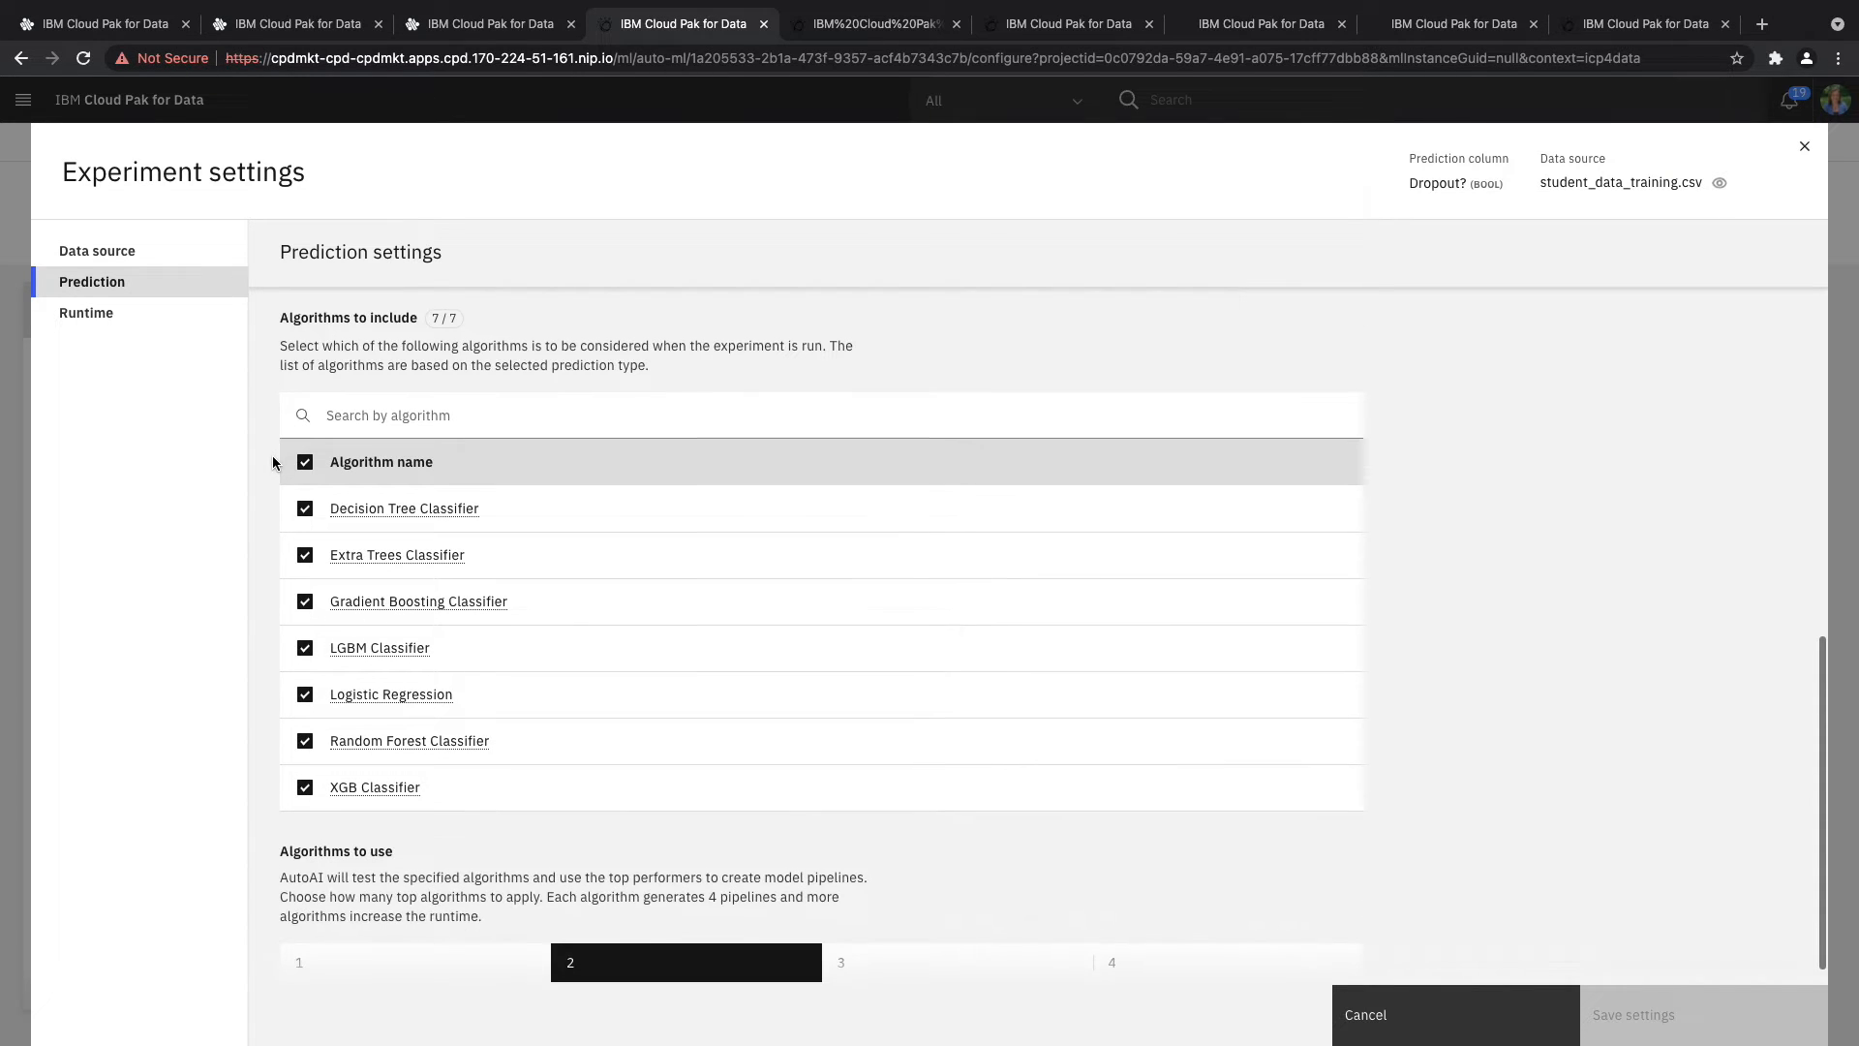
scroll(271, 455, up, 1)
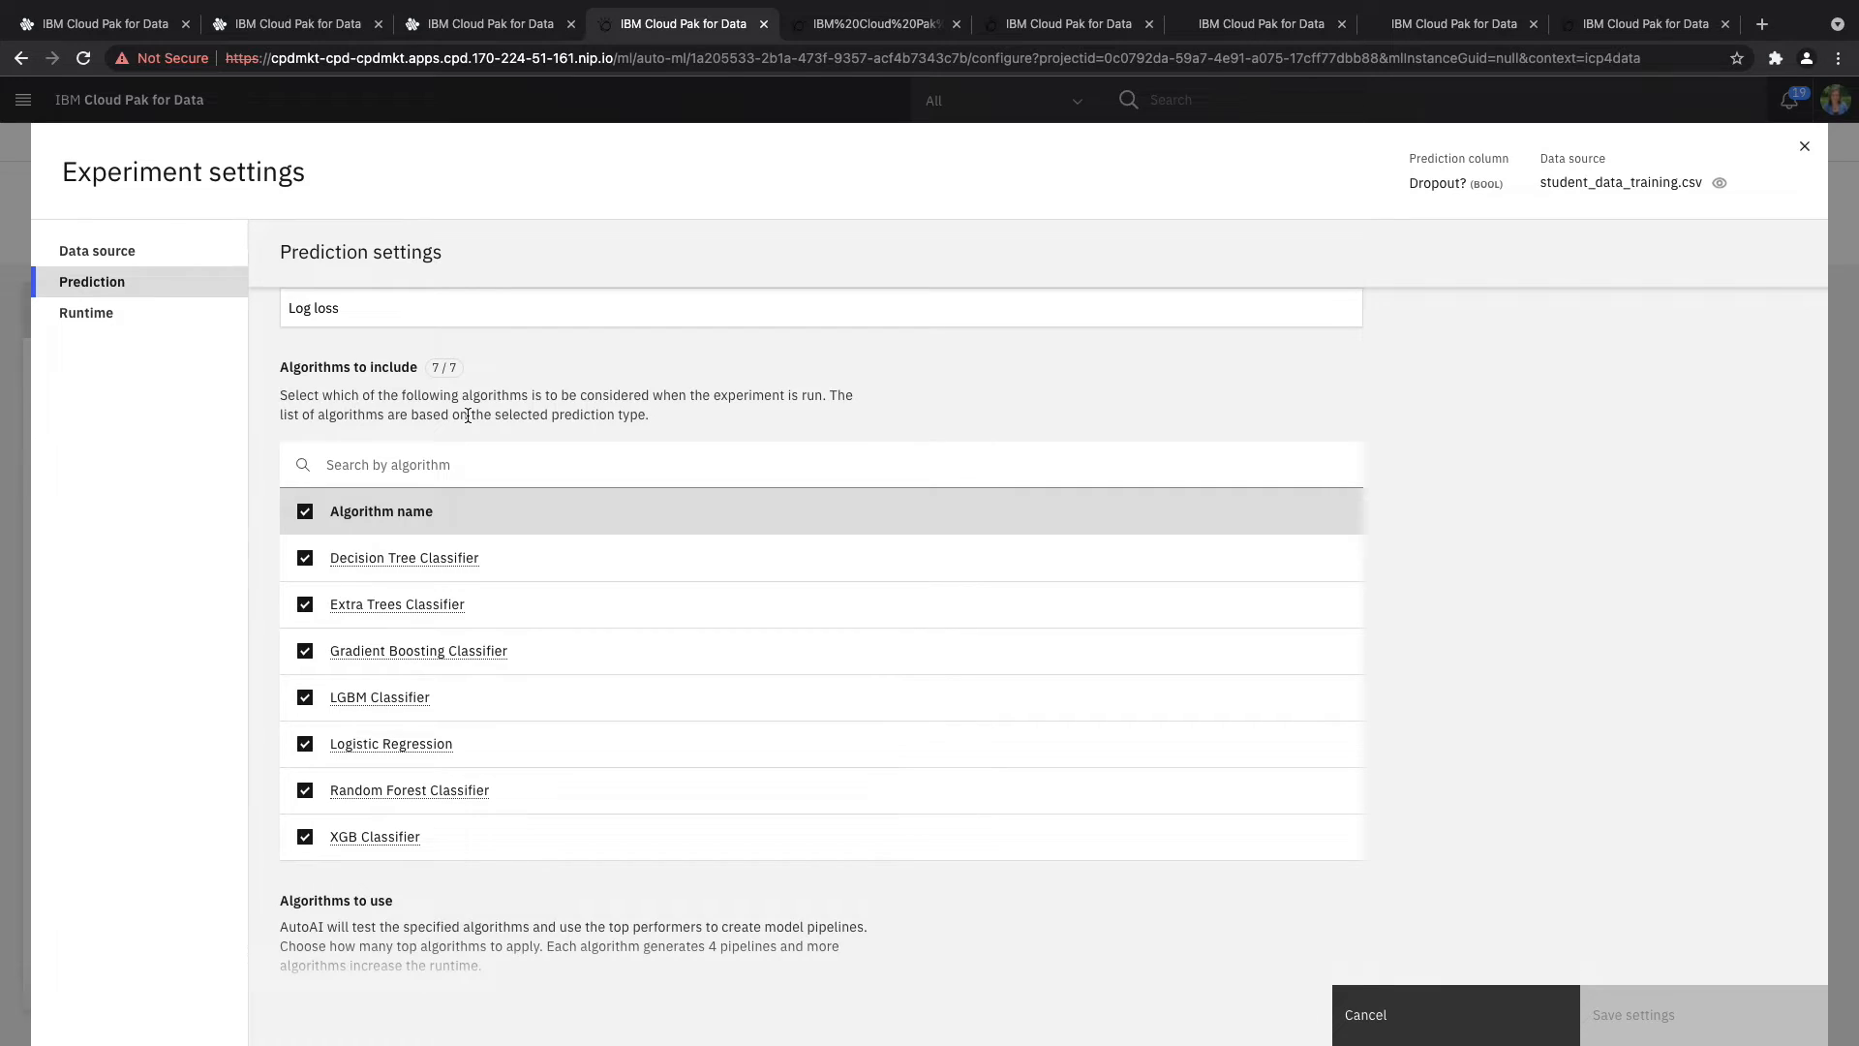
scroll(468, 415, down, 1)
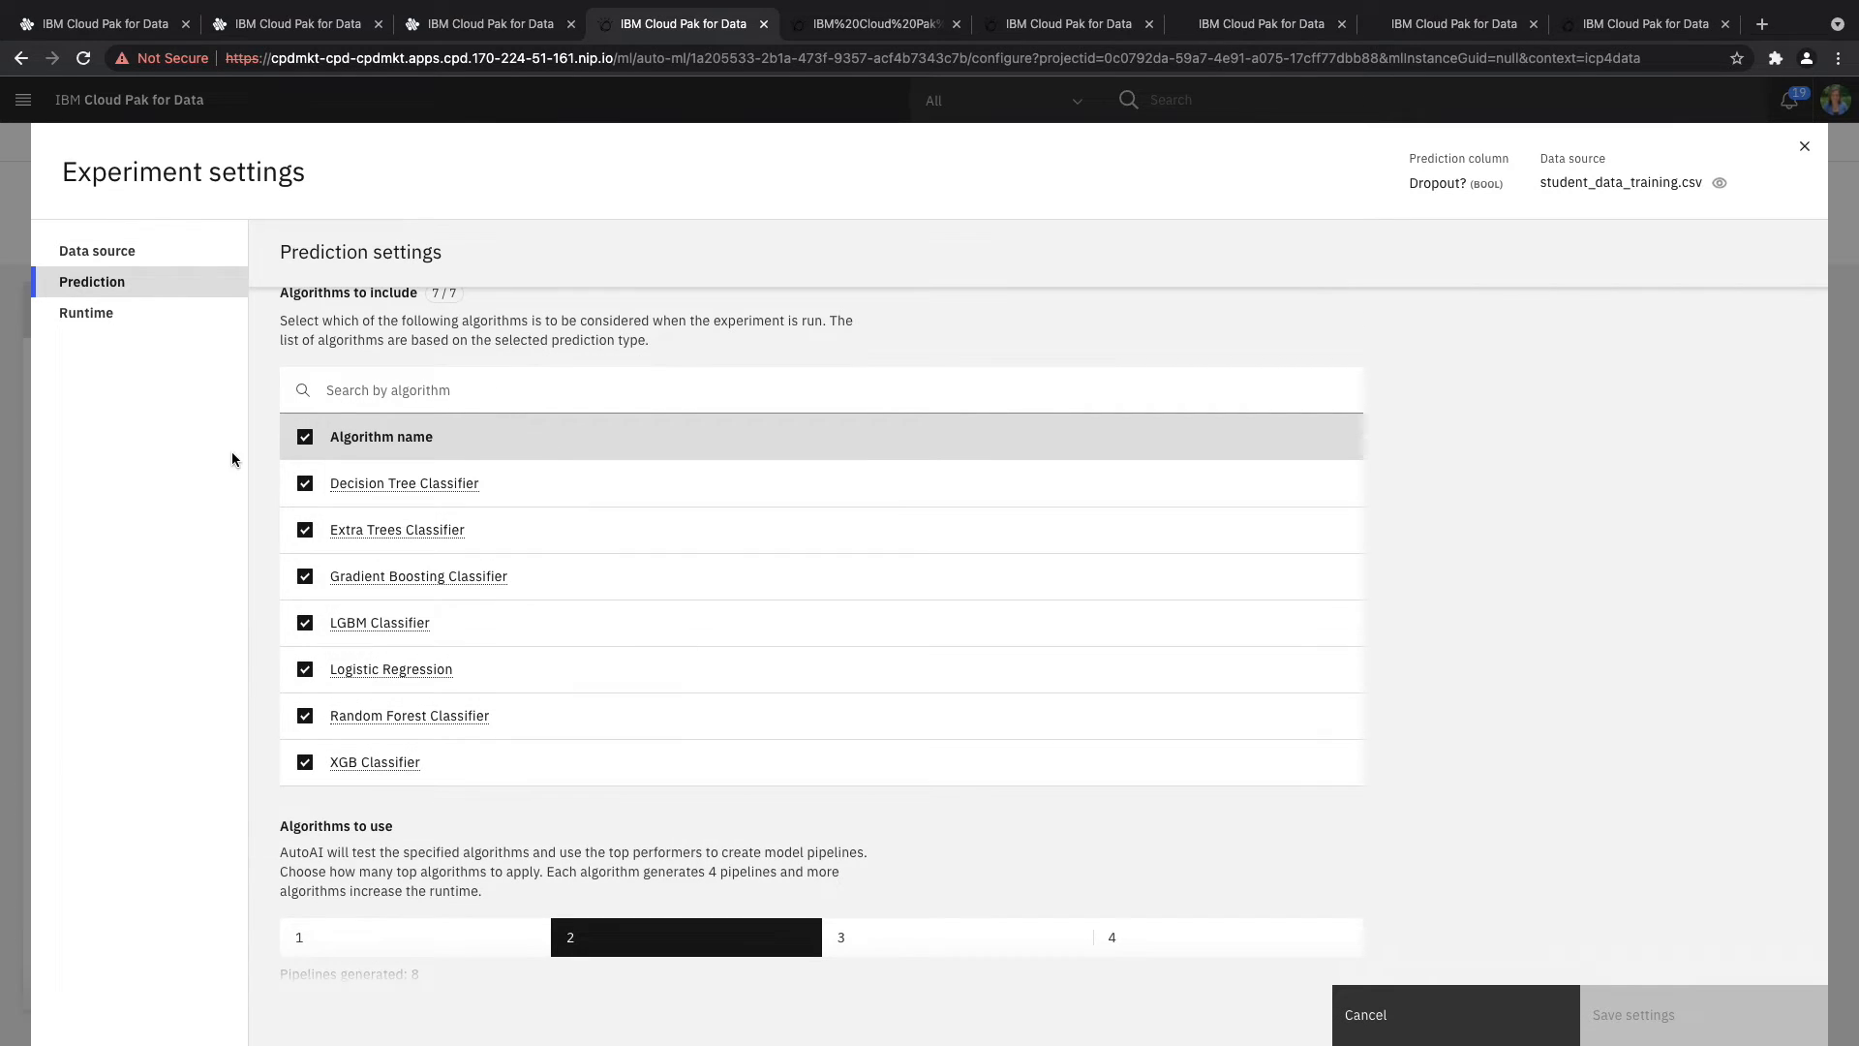
- Leave the experiment settings without saving changes and run the Student Dropout Risk Prediction experiment
click(1351, 989)
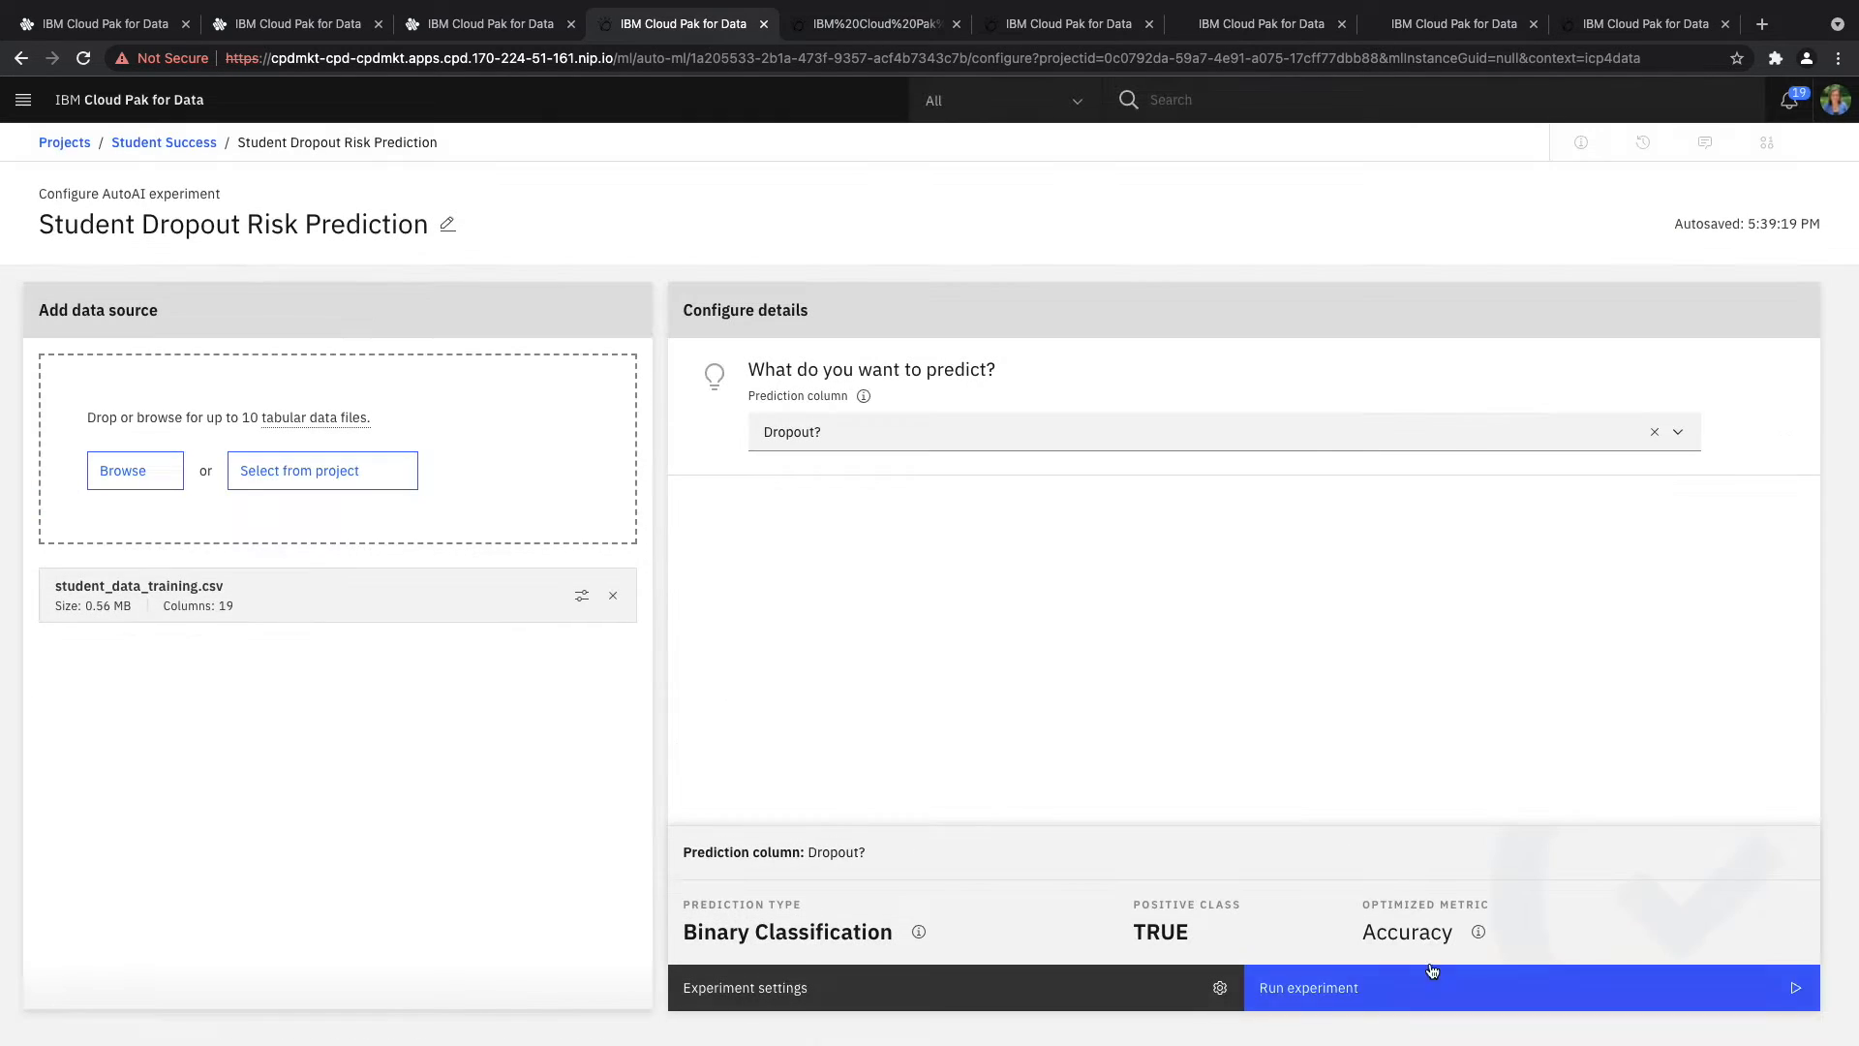
click(1351, 984)
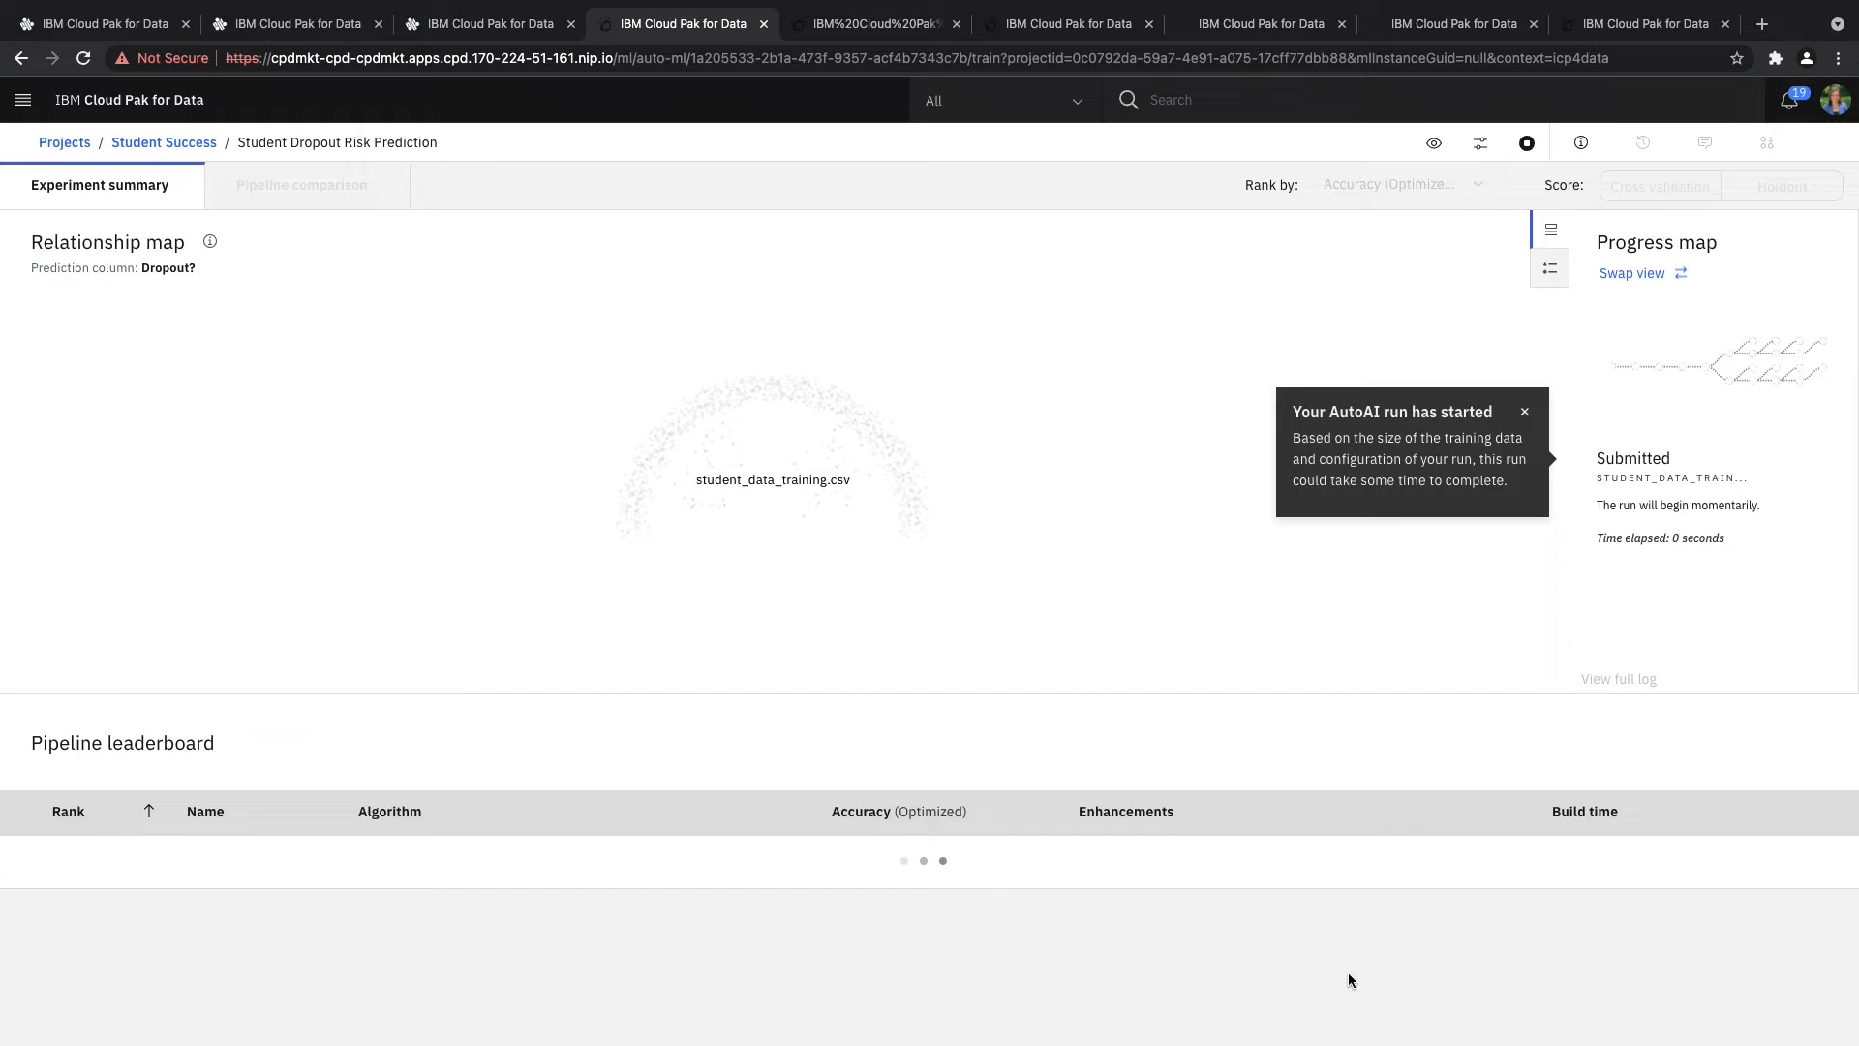
- Switch to the completed Student Retention Model experiment and show its progress map as the main view
click(1043, 25)
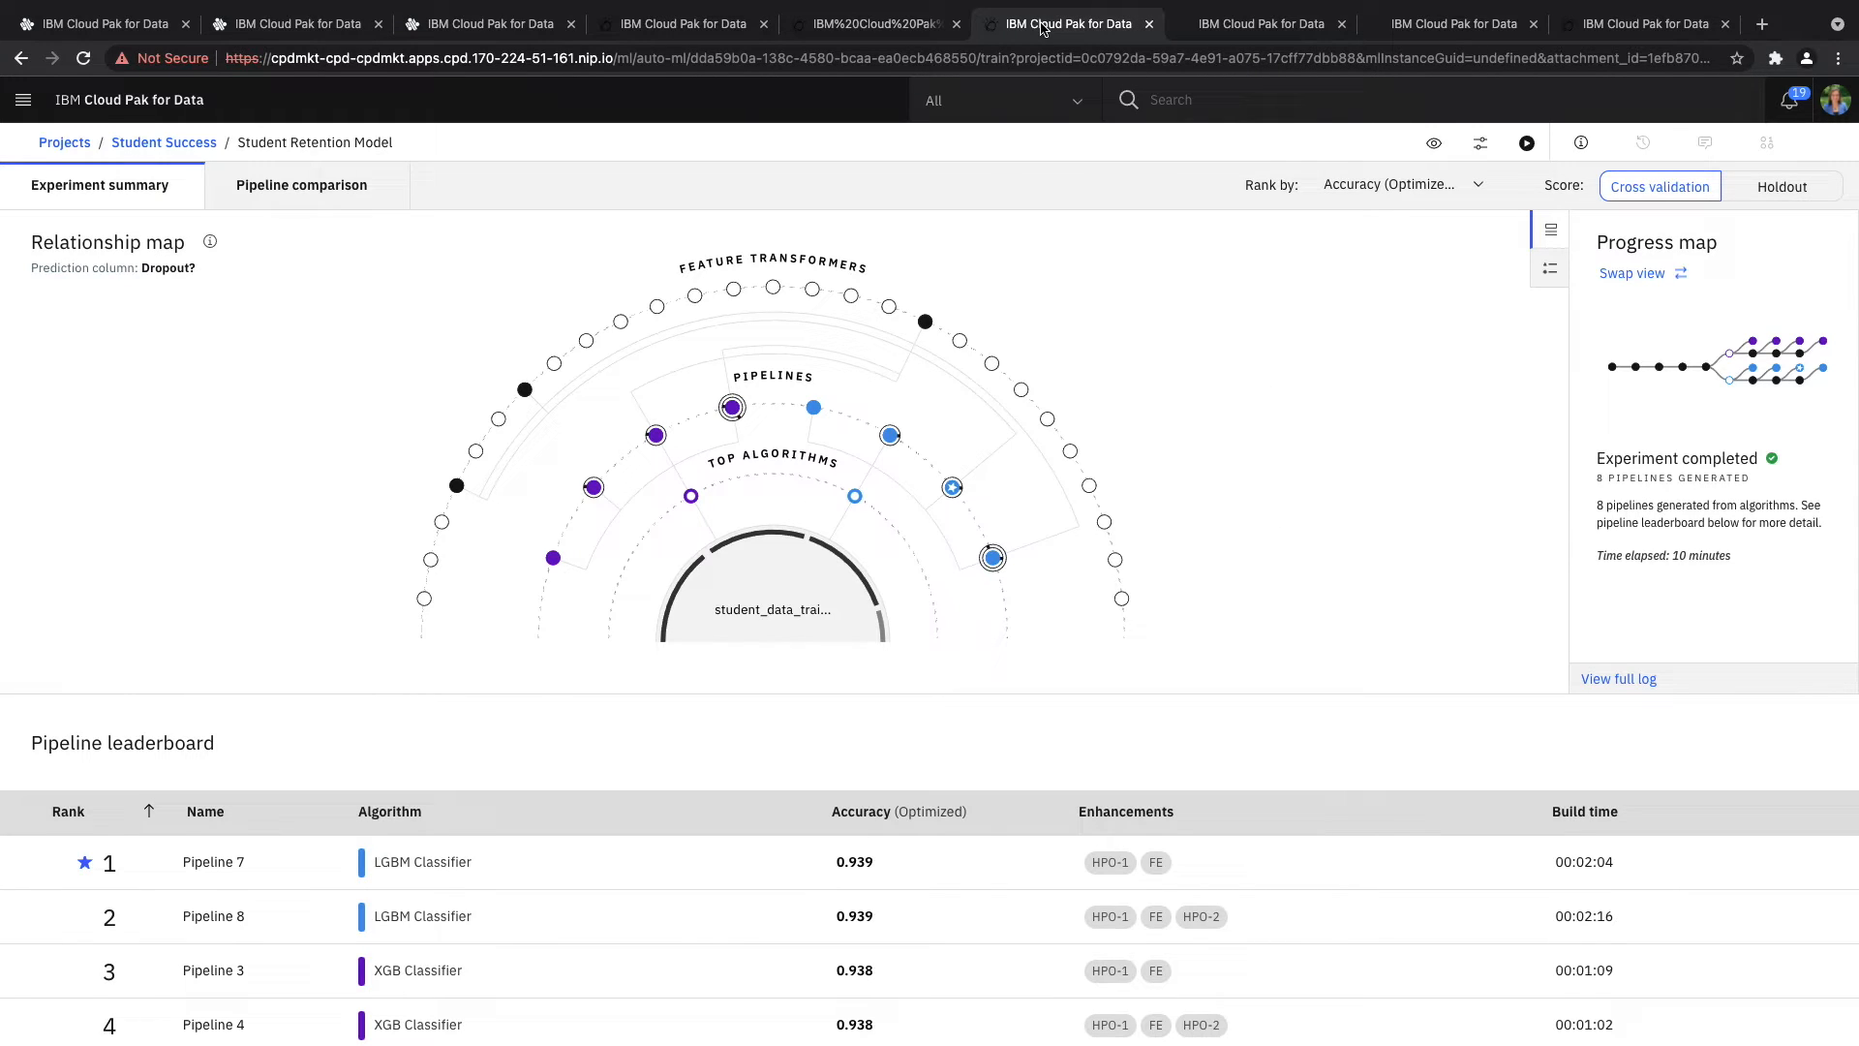
click(1619, 276)
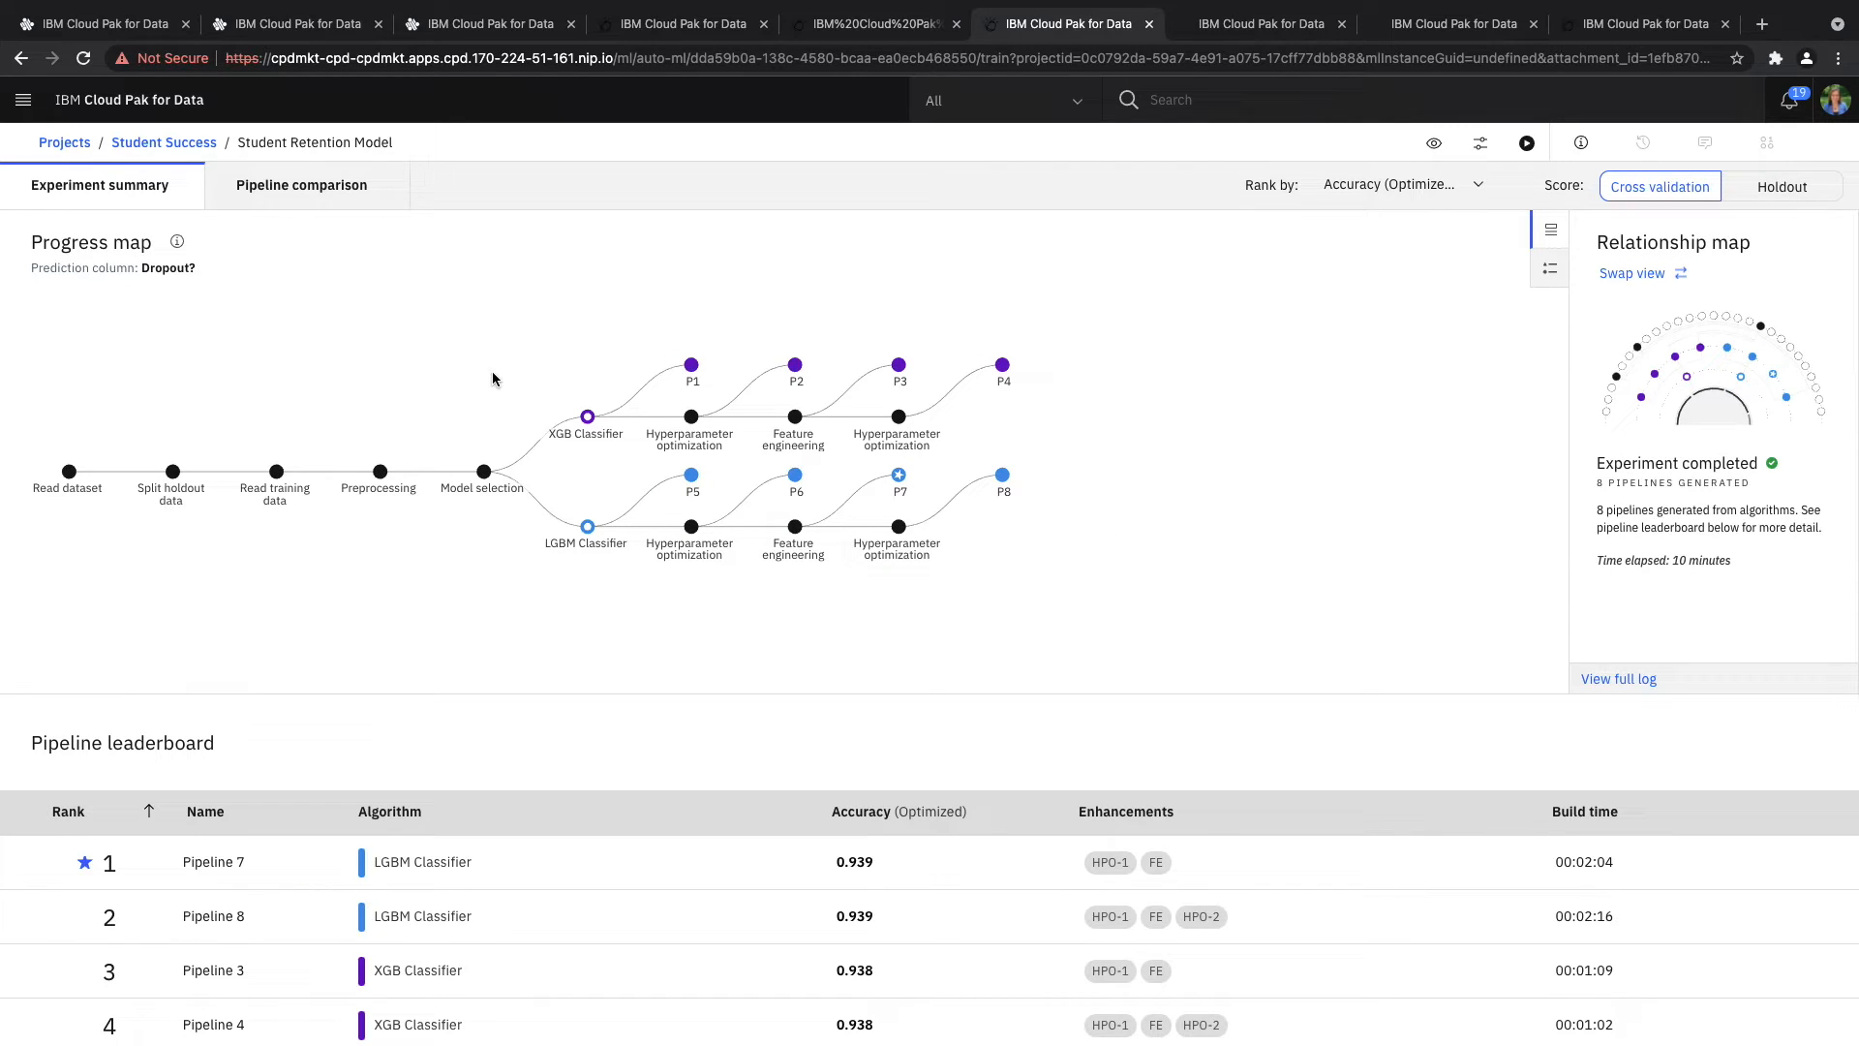
- Open top-ranked Pipeline 7 and examine its model evaluation, confusion matrix, precision recall curve and feature importance
click(600, 850)
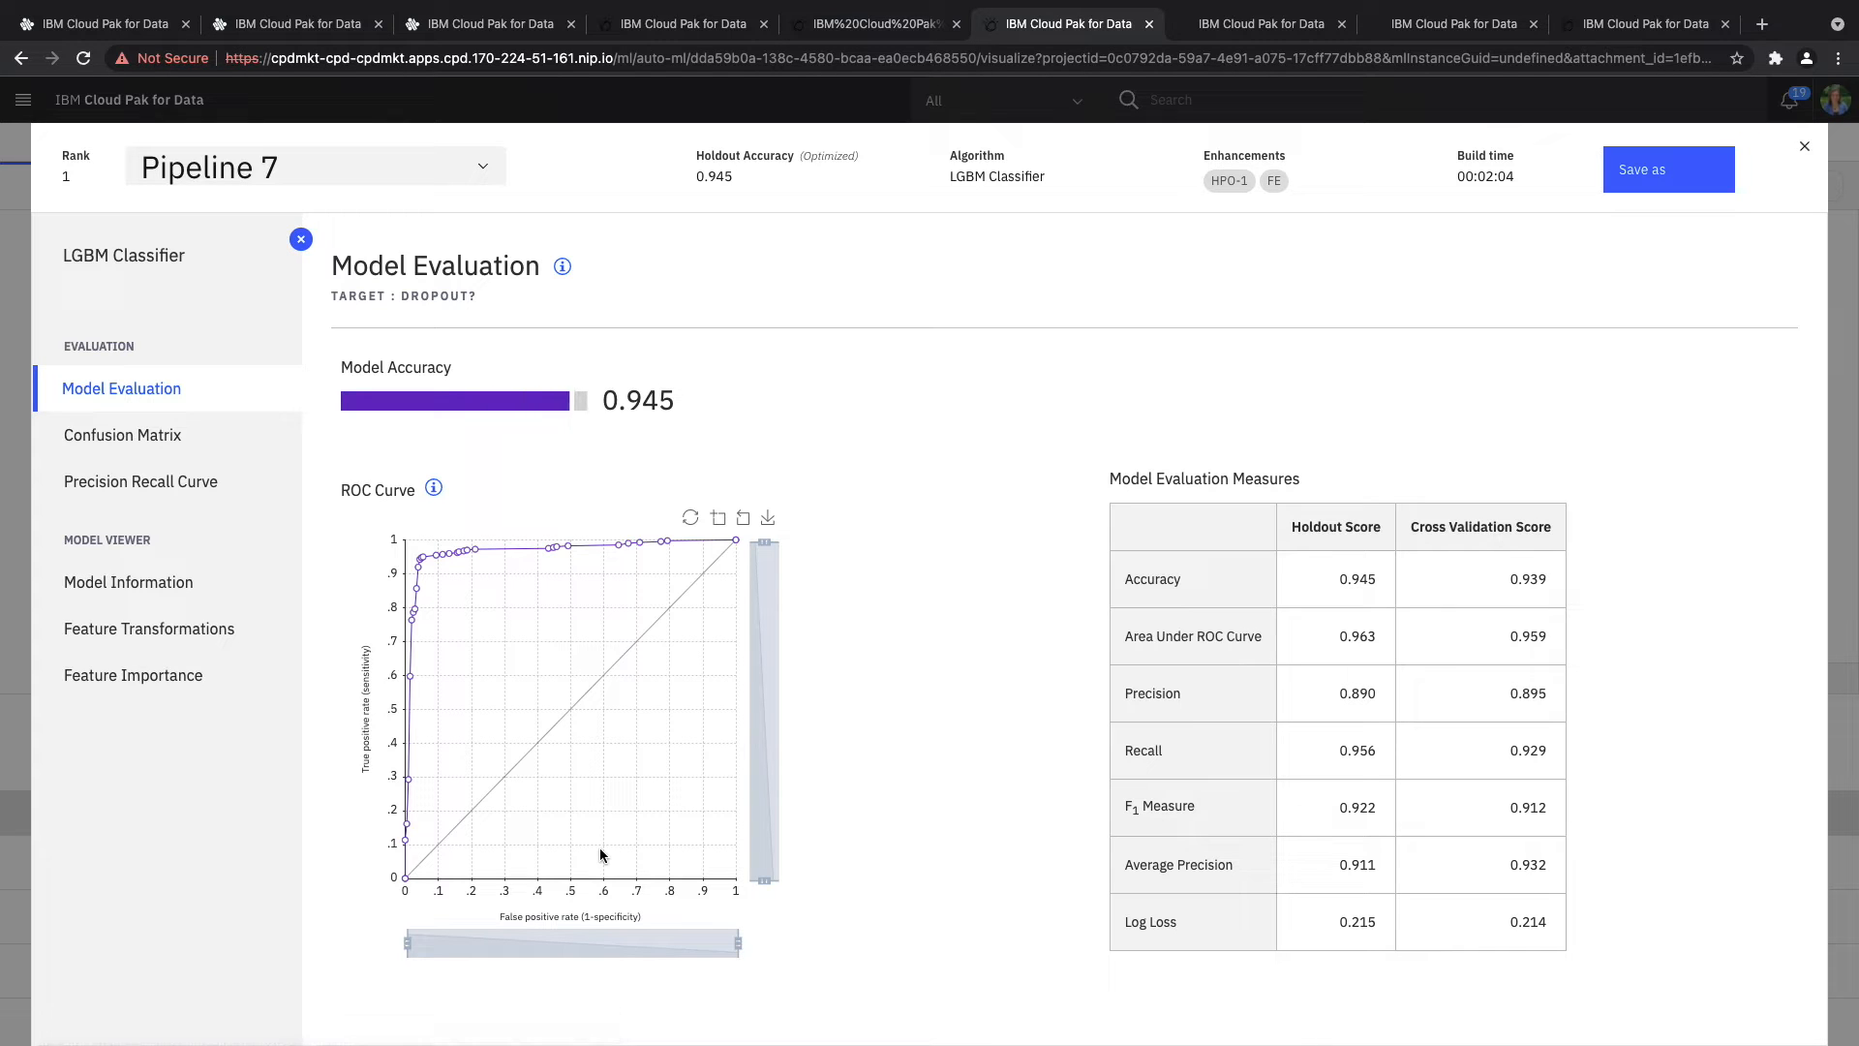
click(229, 450)
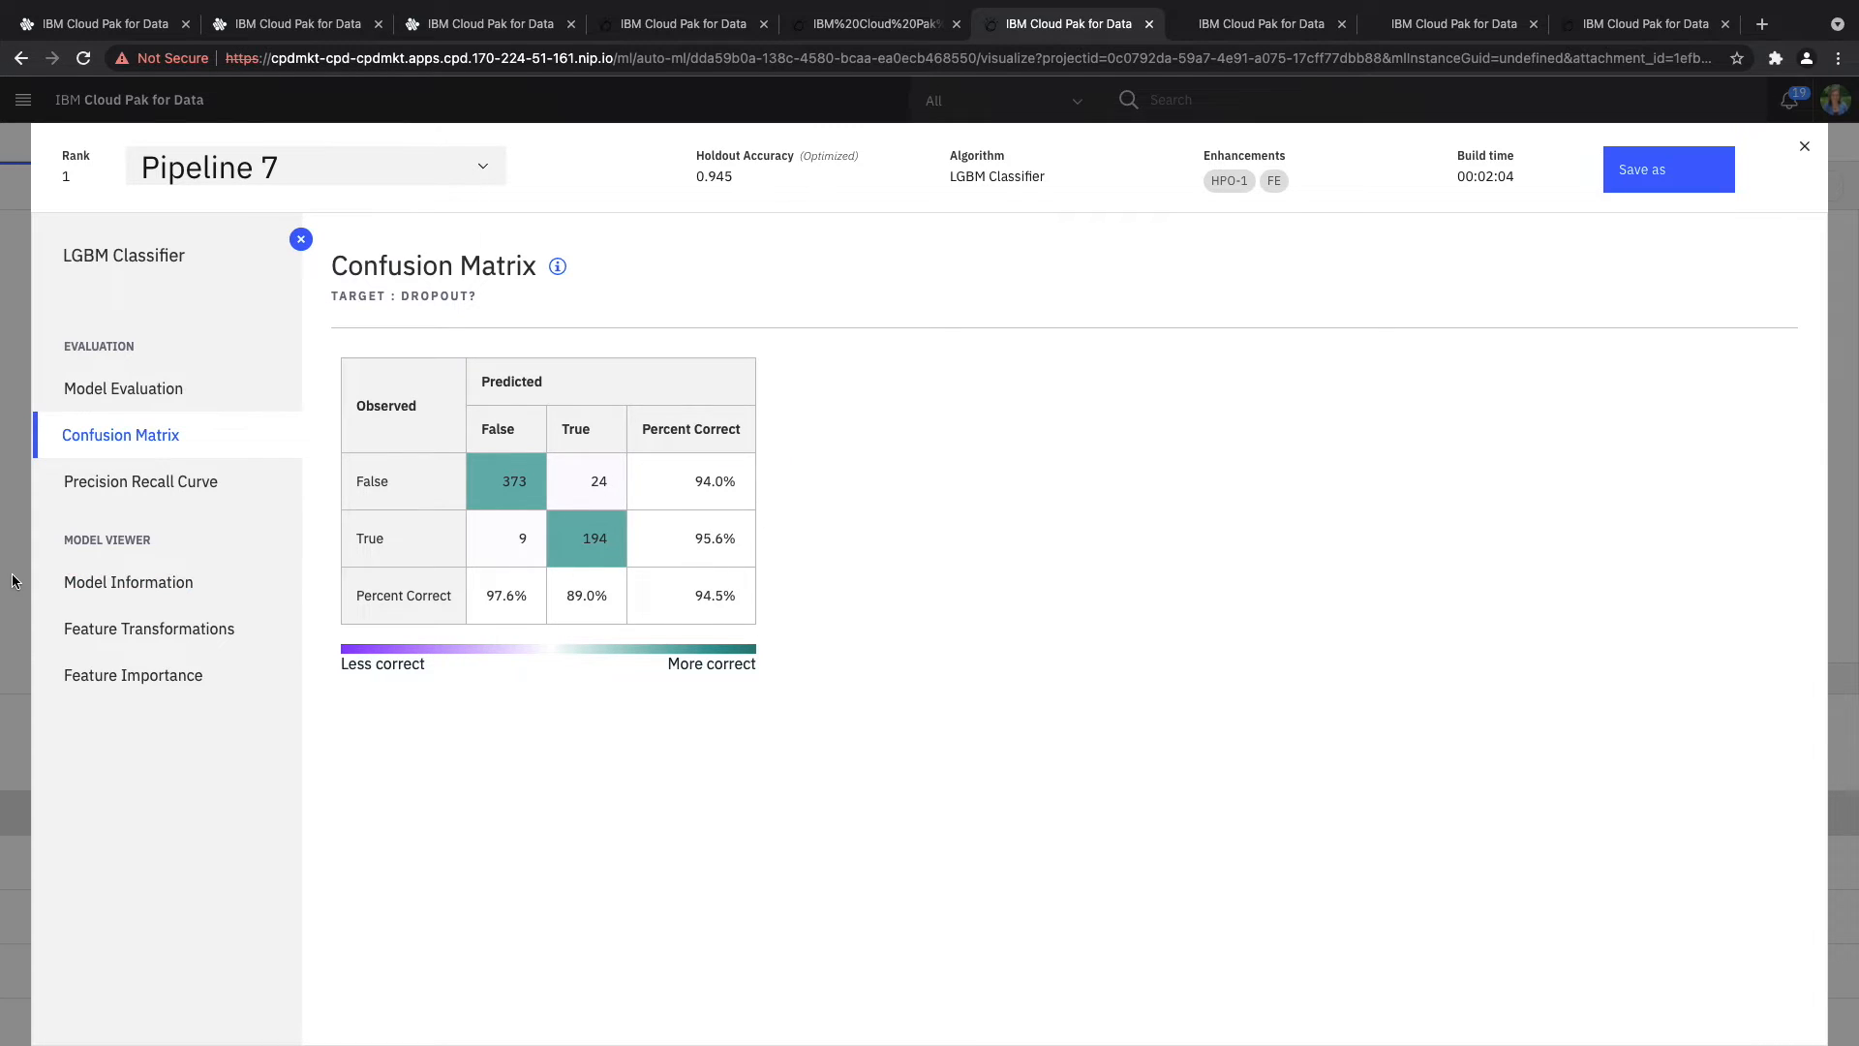
click(120, 481)
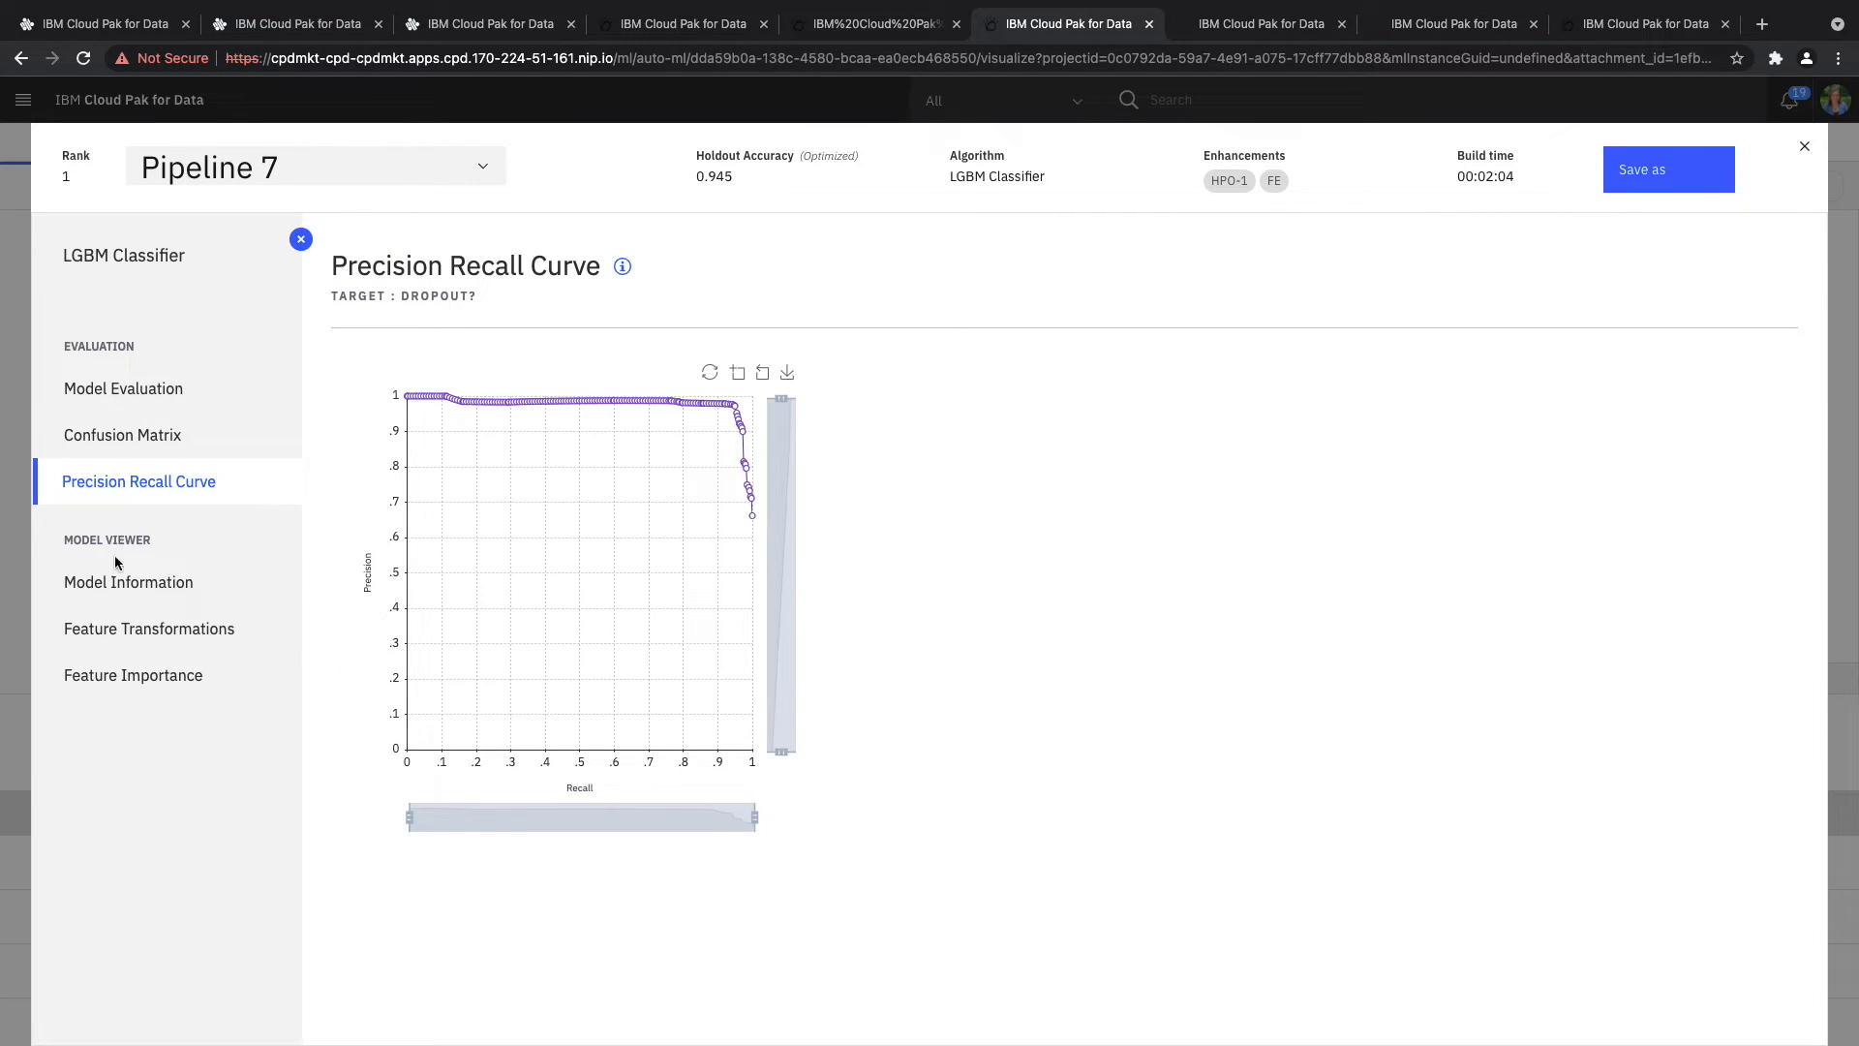
click(113, 680)
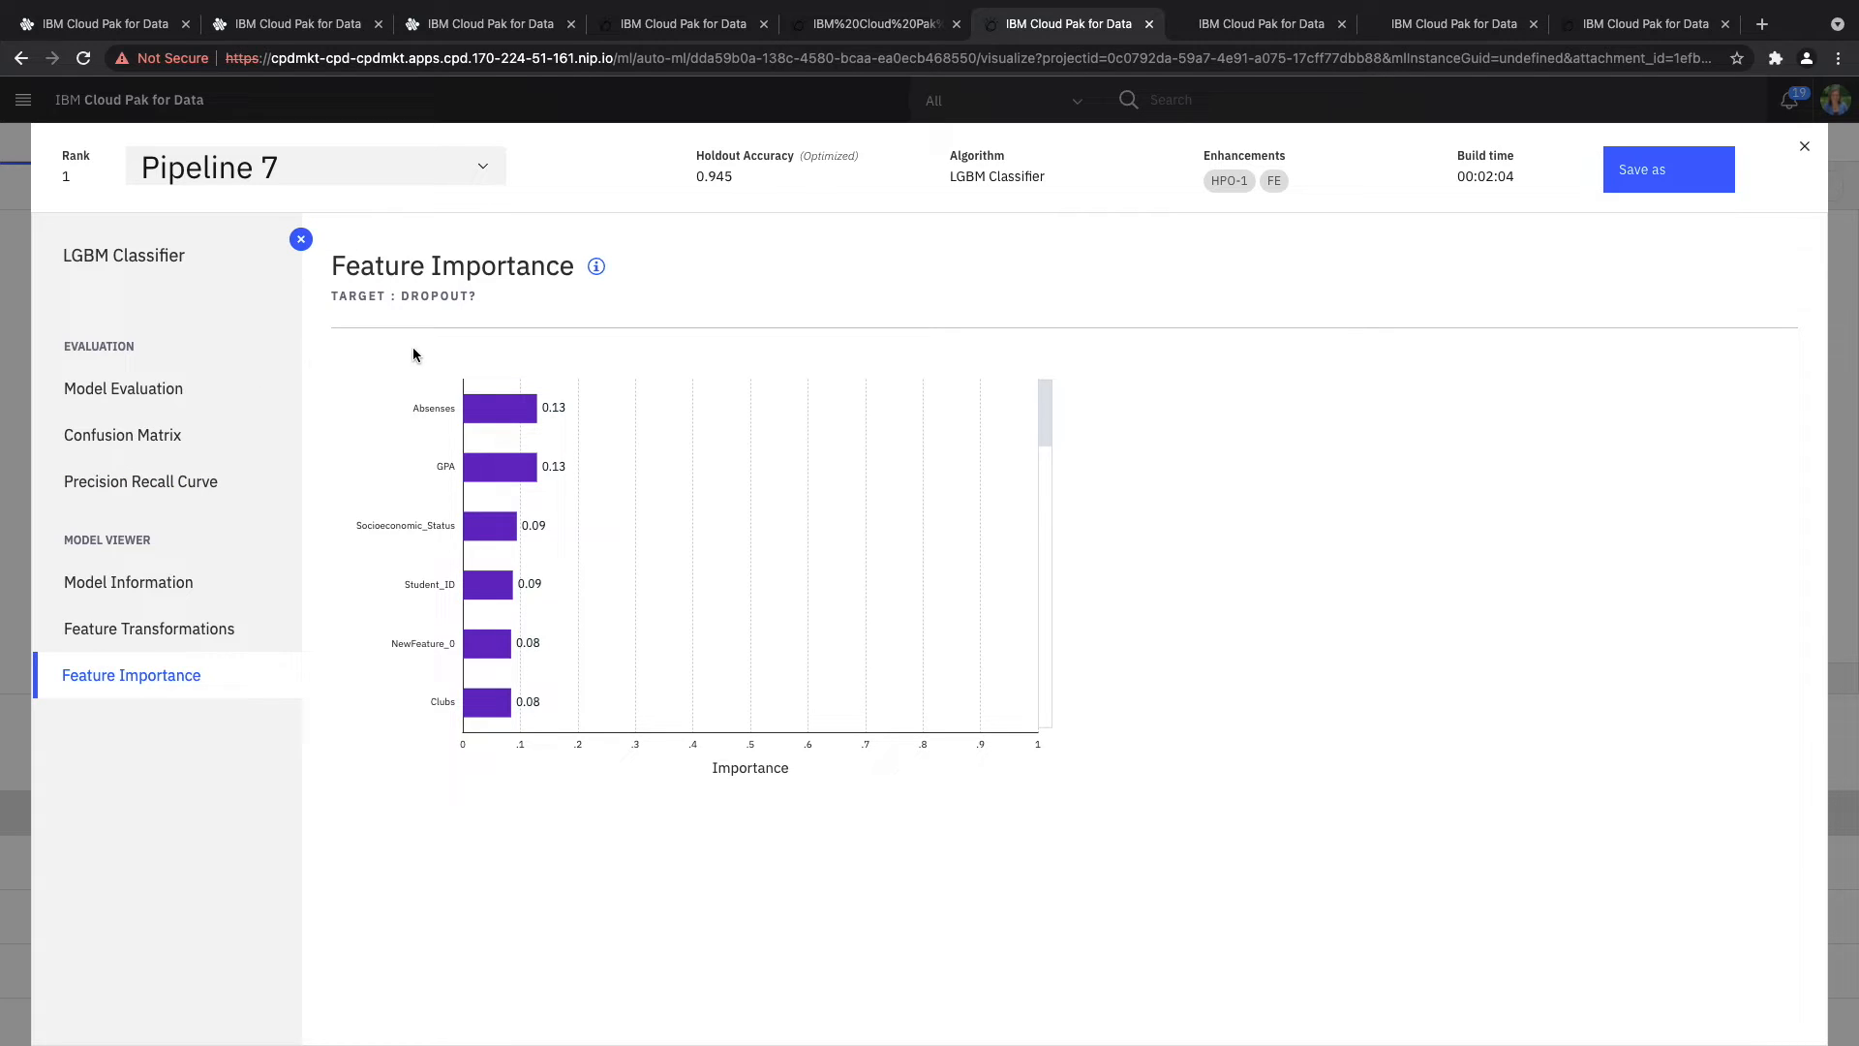
mouse_move(498, 410)
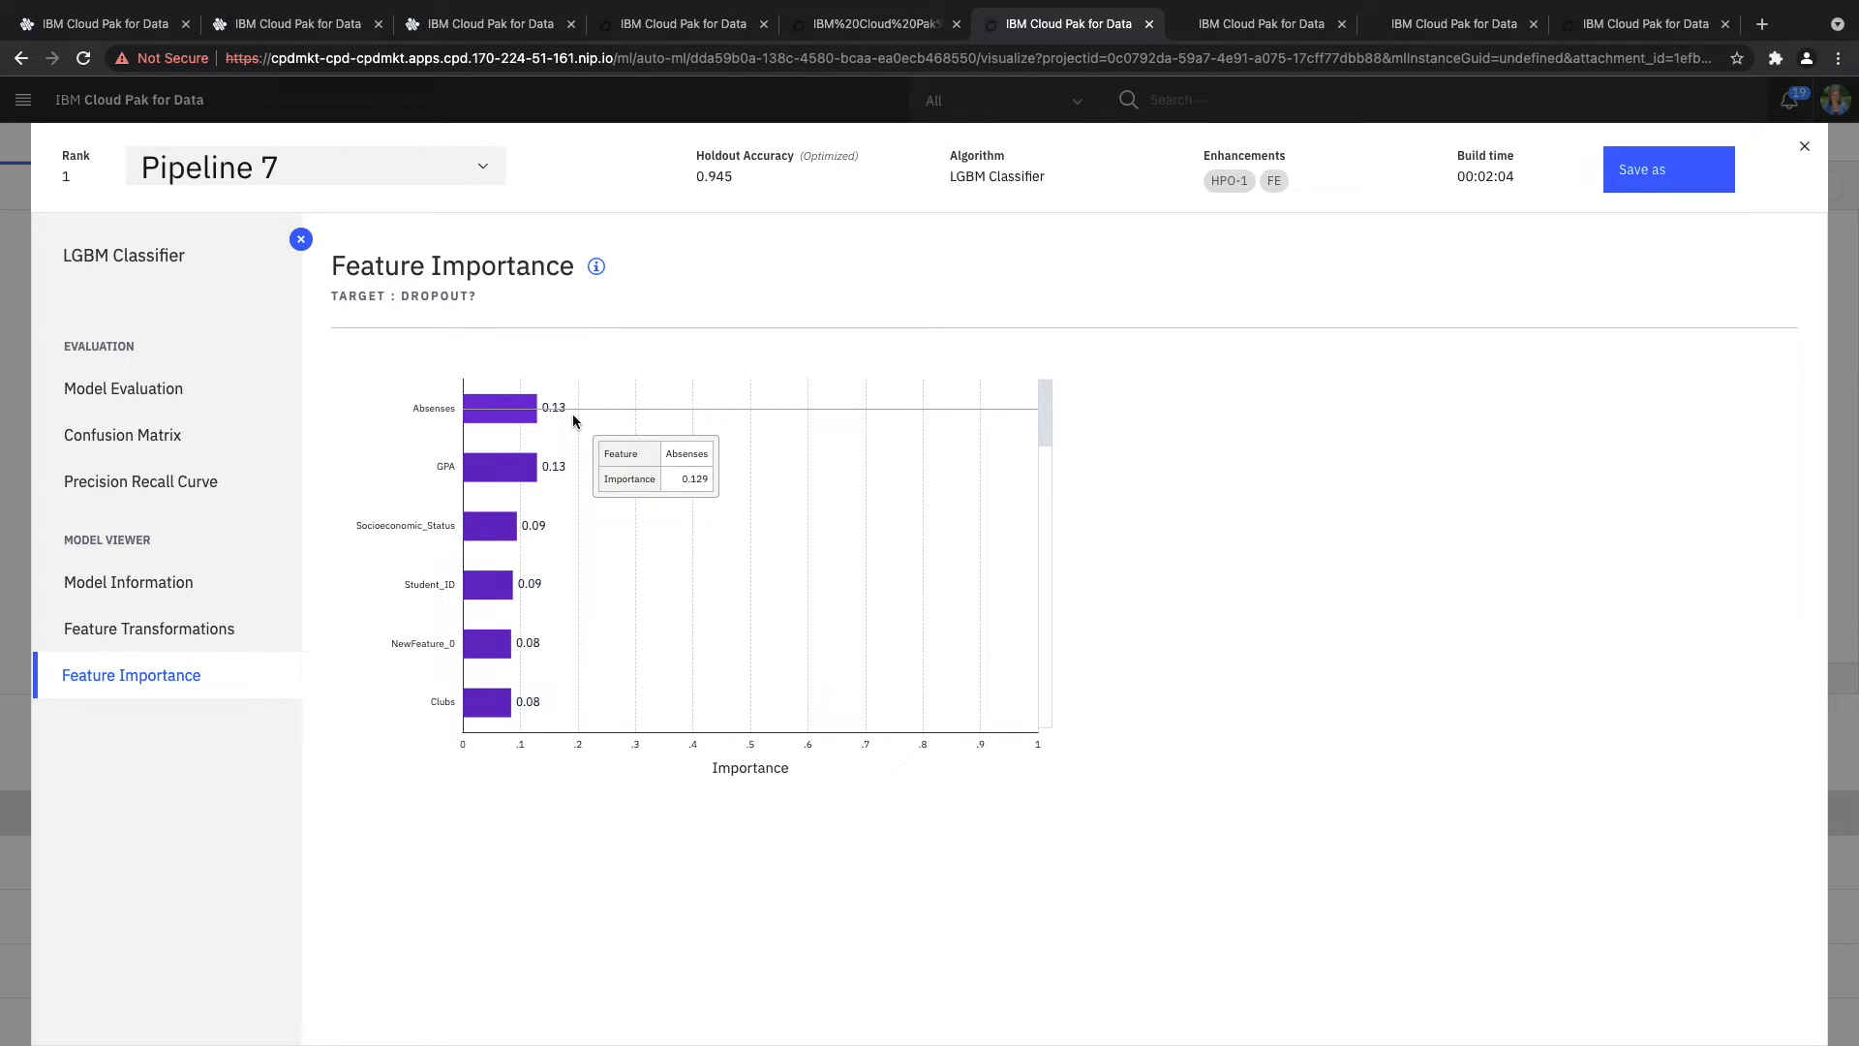
mouse_move(522, 478)
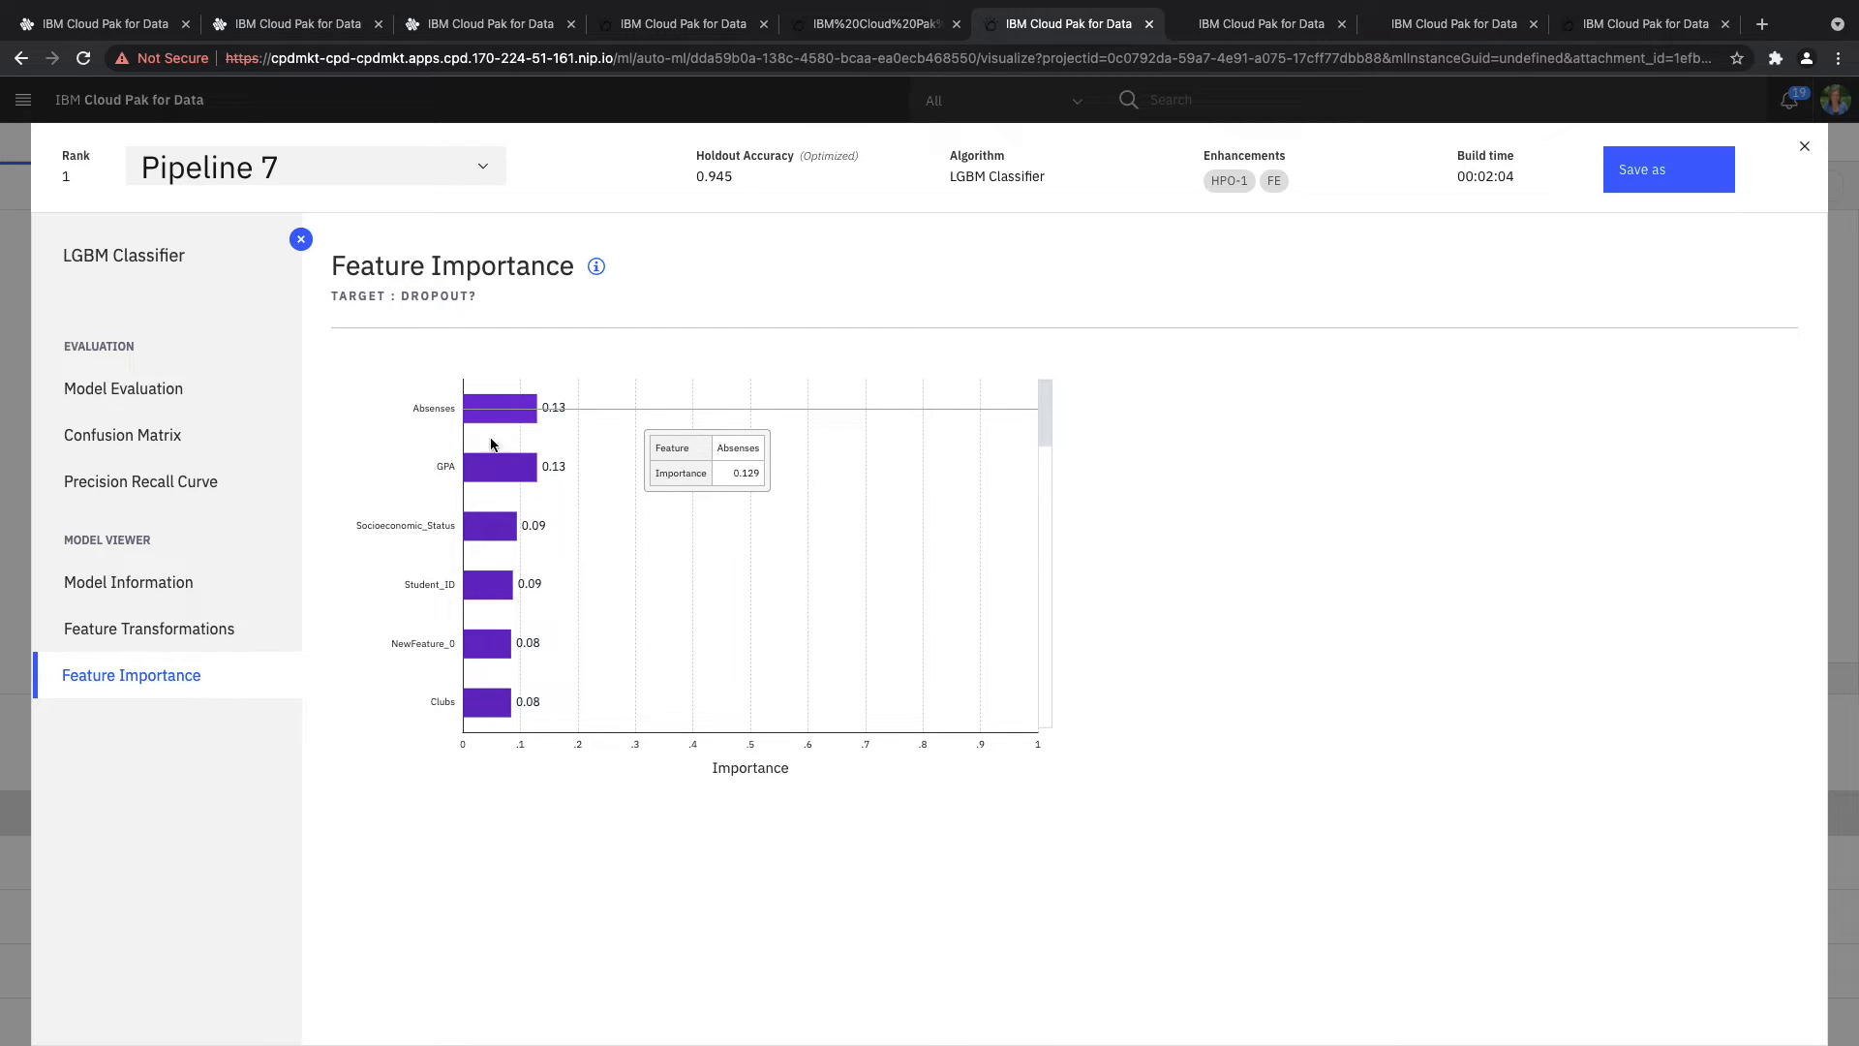
mouse_move(486, 715)
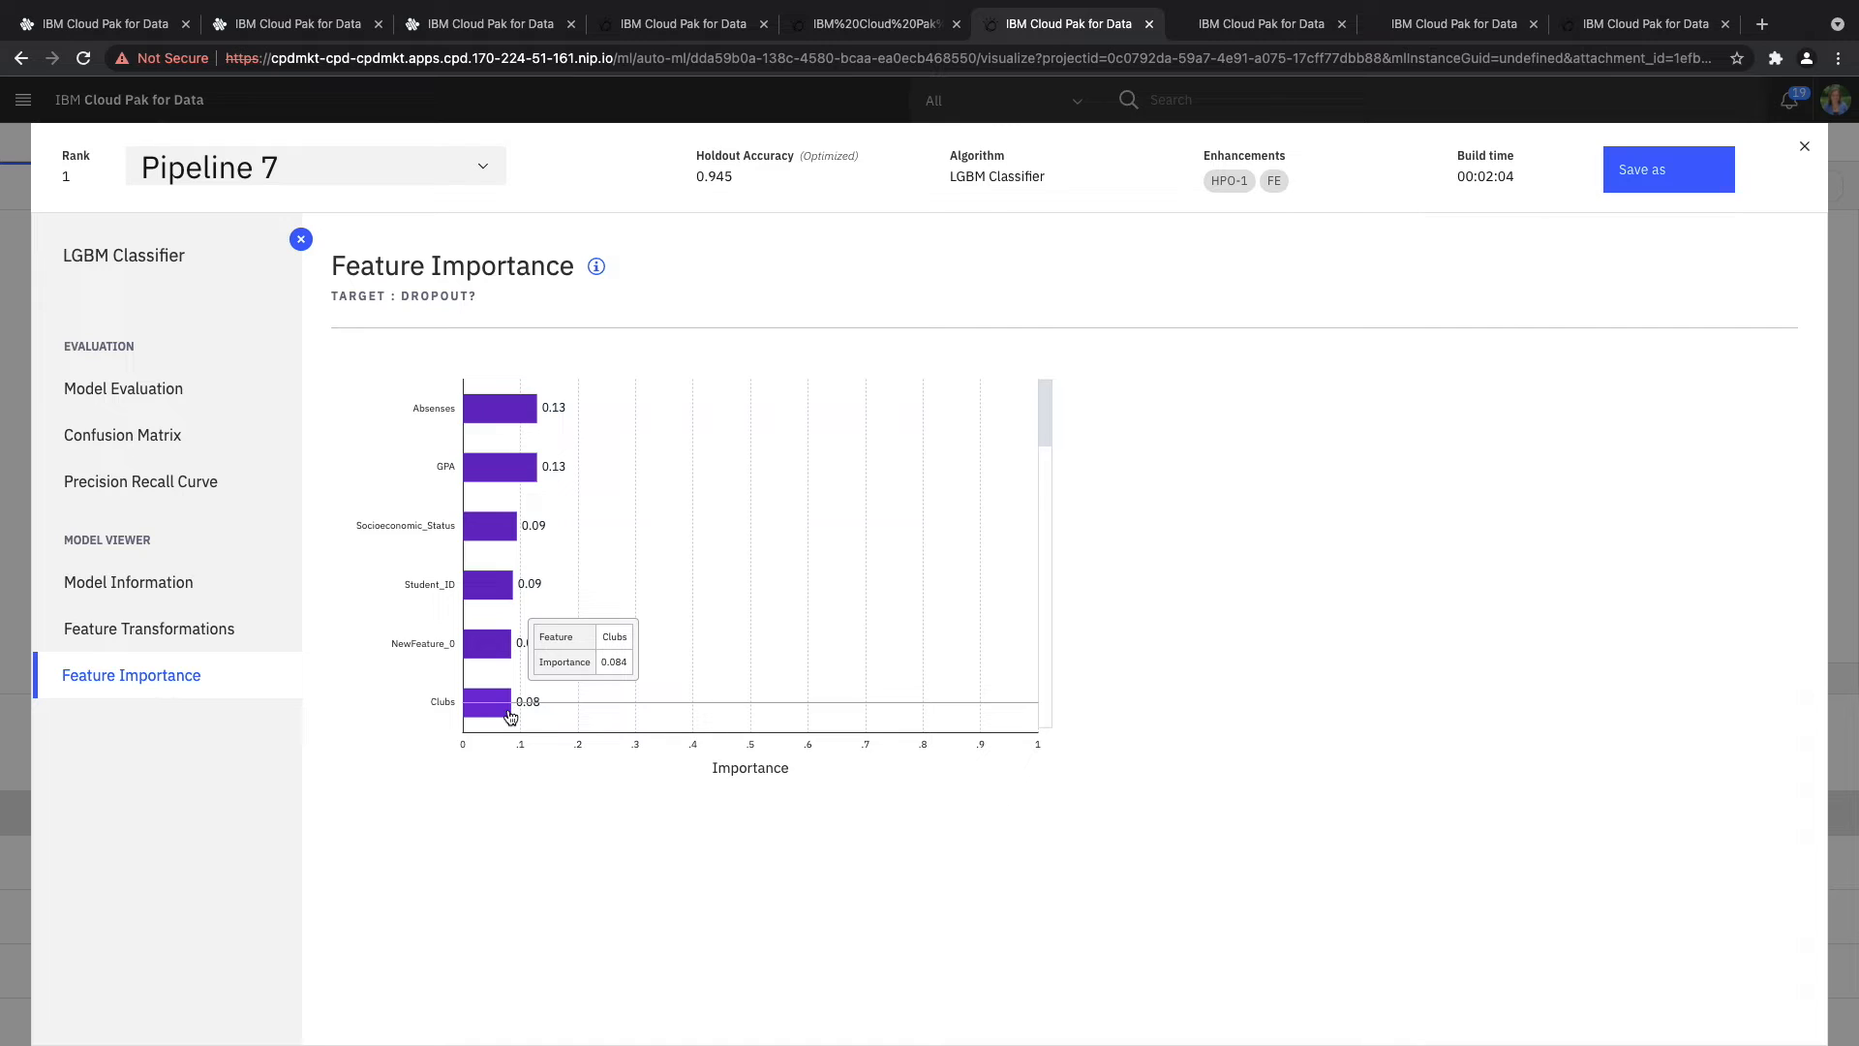
- Save Pipeline 7 to the project as a model named "Student Retention Model - P7 LGBMClassifierEstimator"
click(1639, 172)
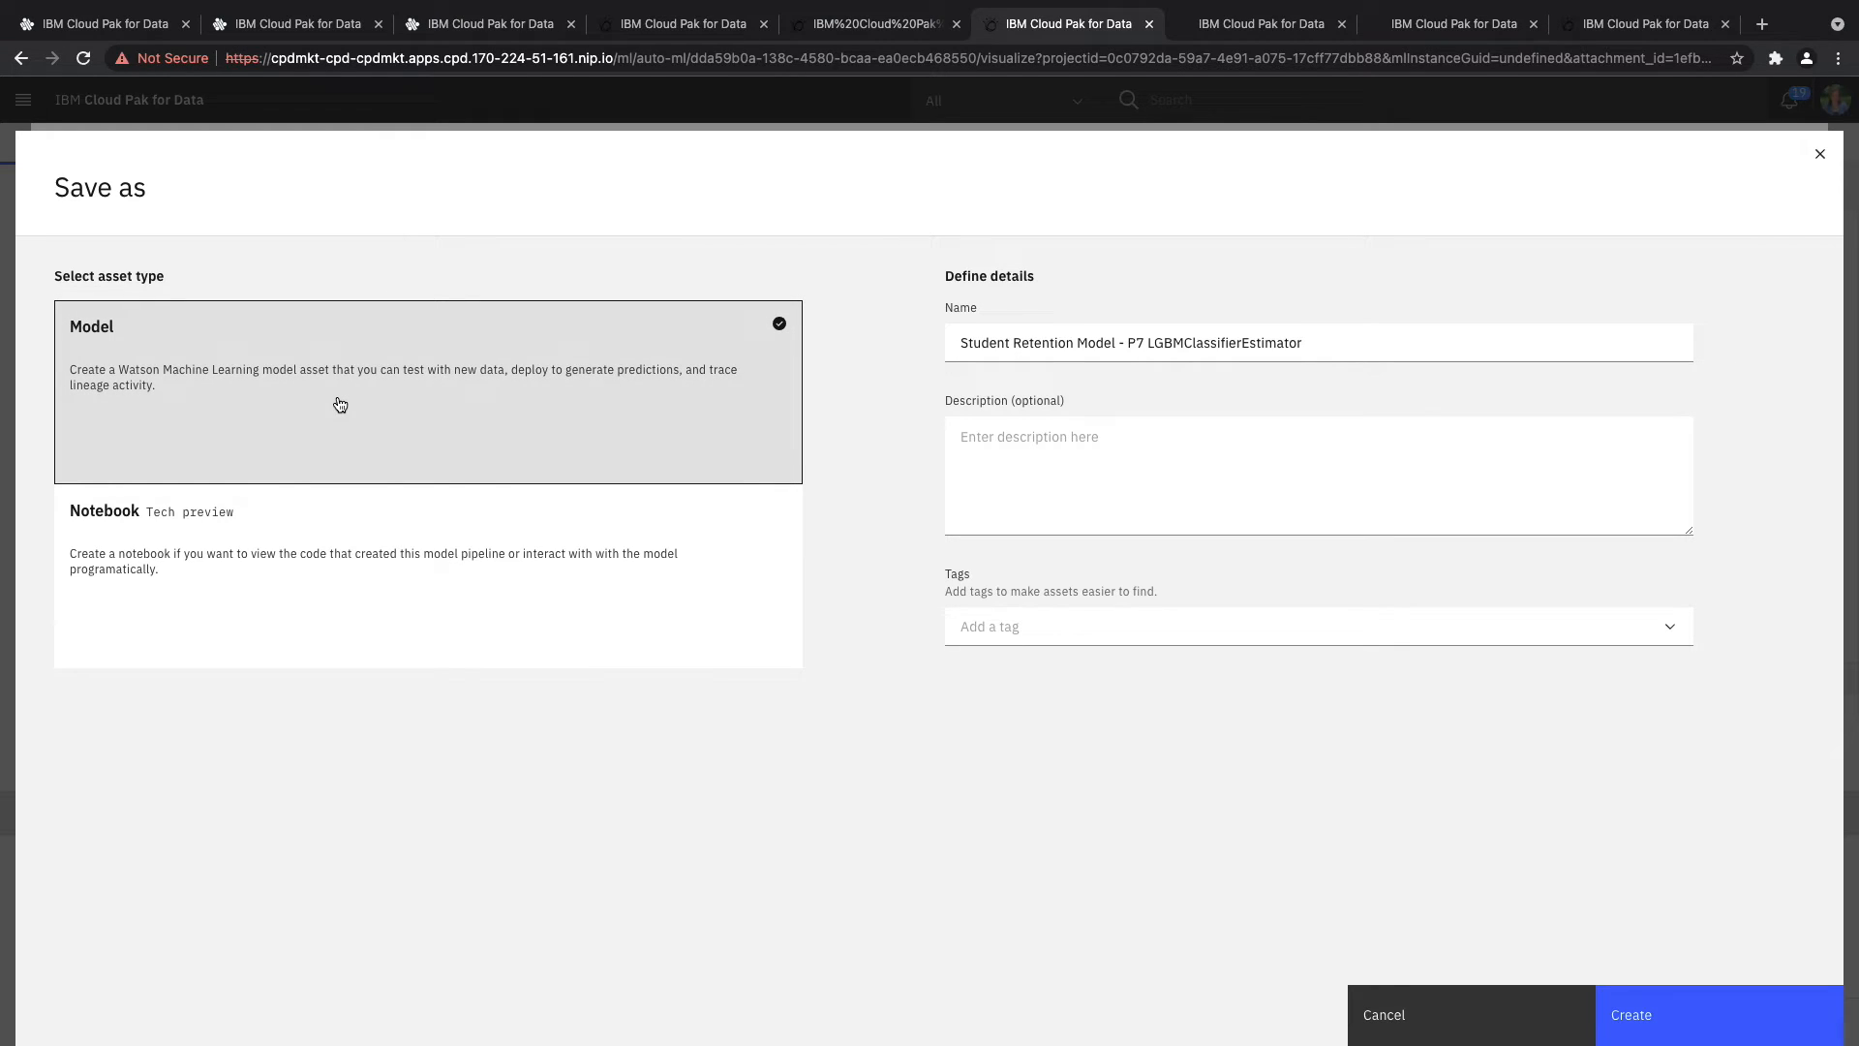
click(248, 602)
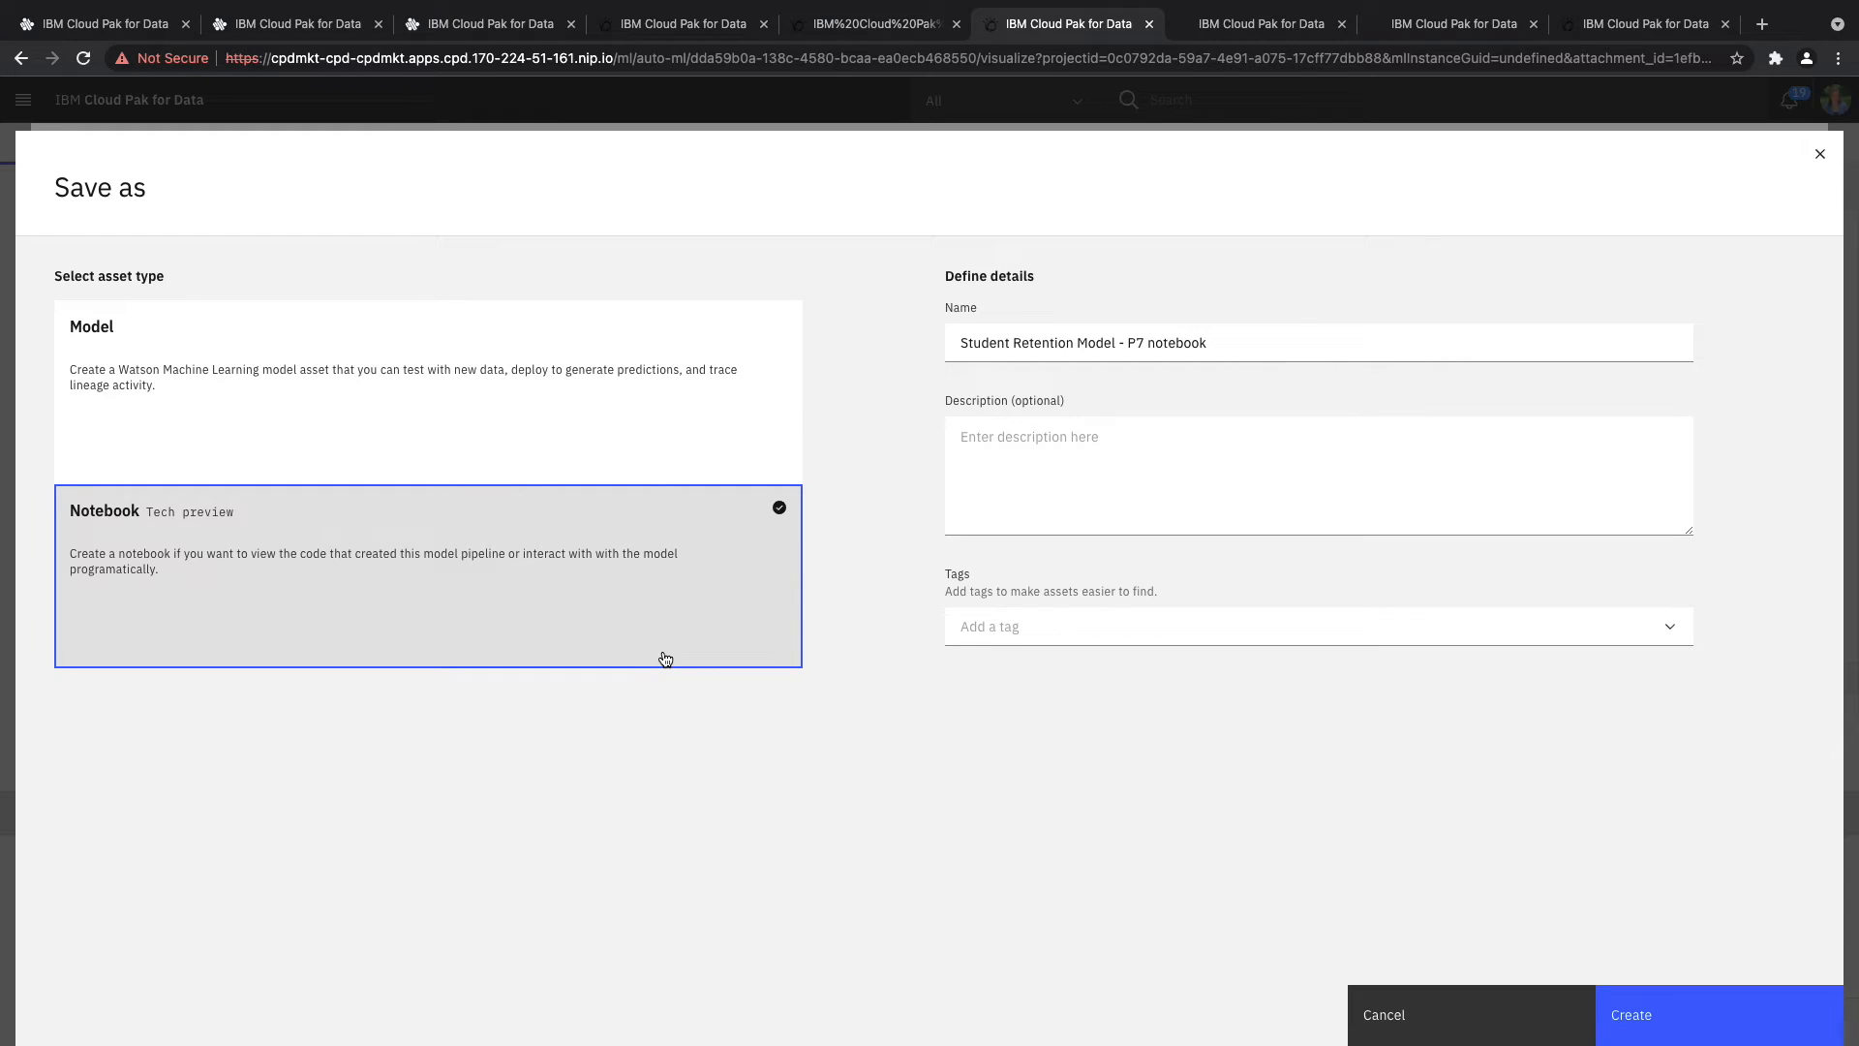
click(426, 407)
click(1636, 998)
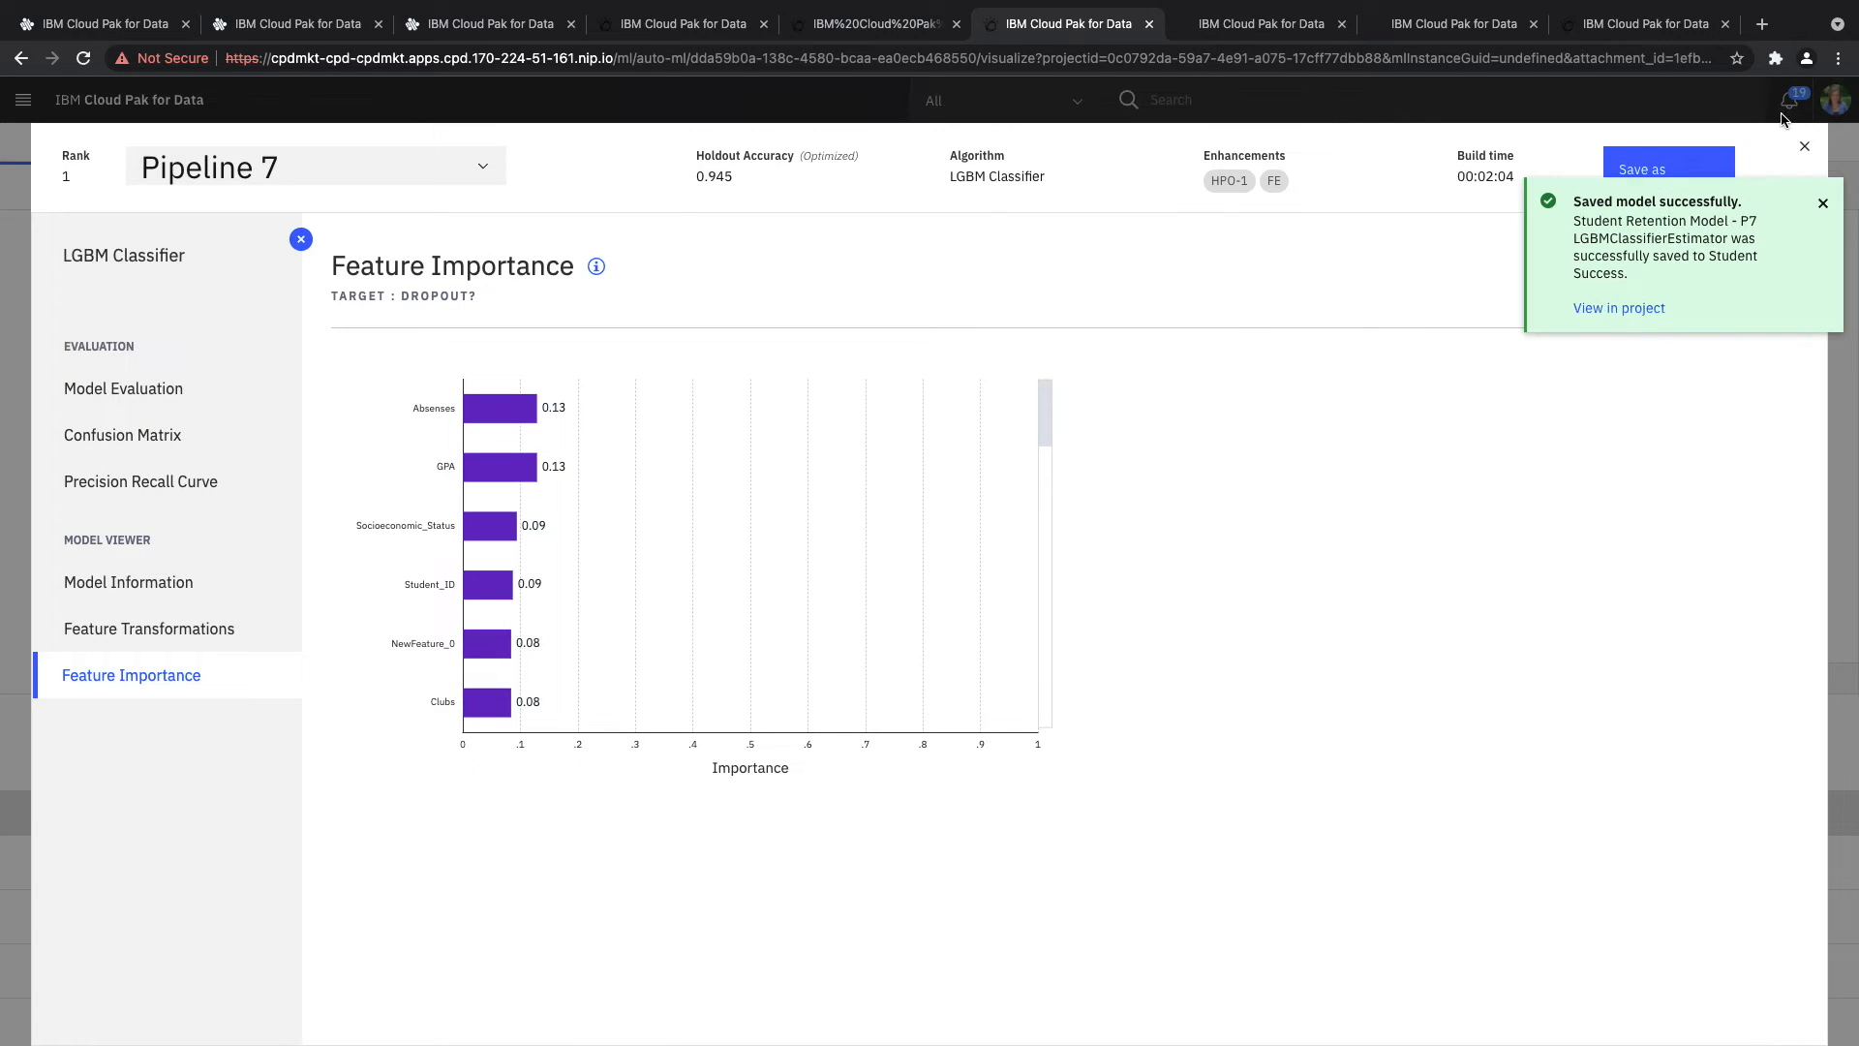
- Open the saved model and create an online deployment named "Student Retention Model" in the Education Models space
click(1627, 308)
click(1631, 238)
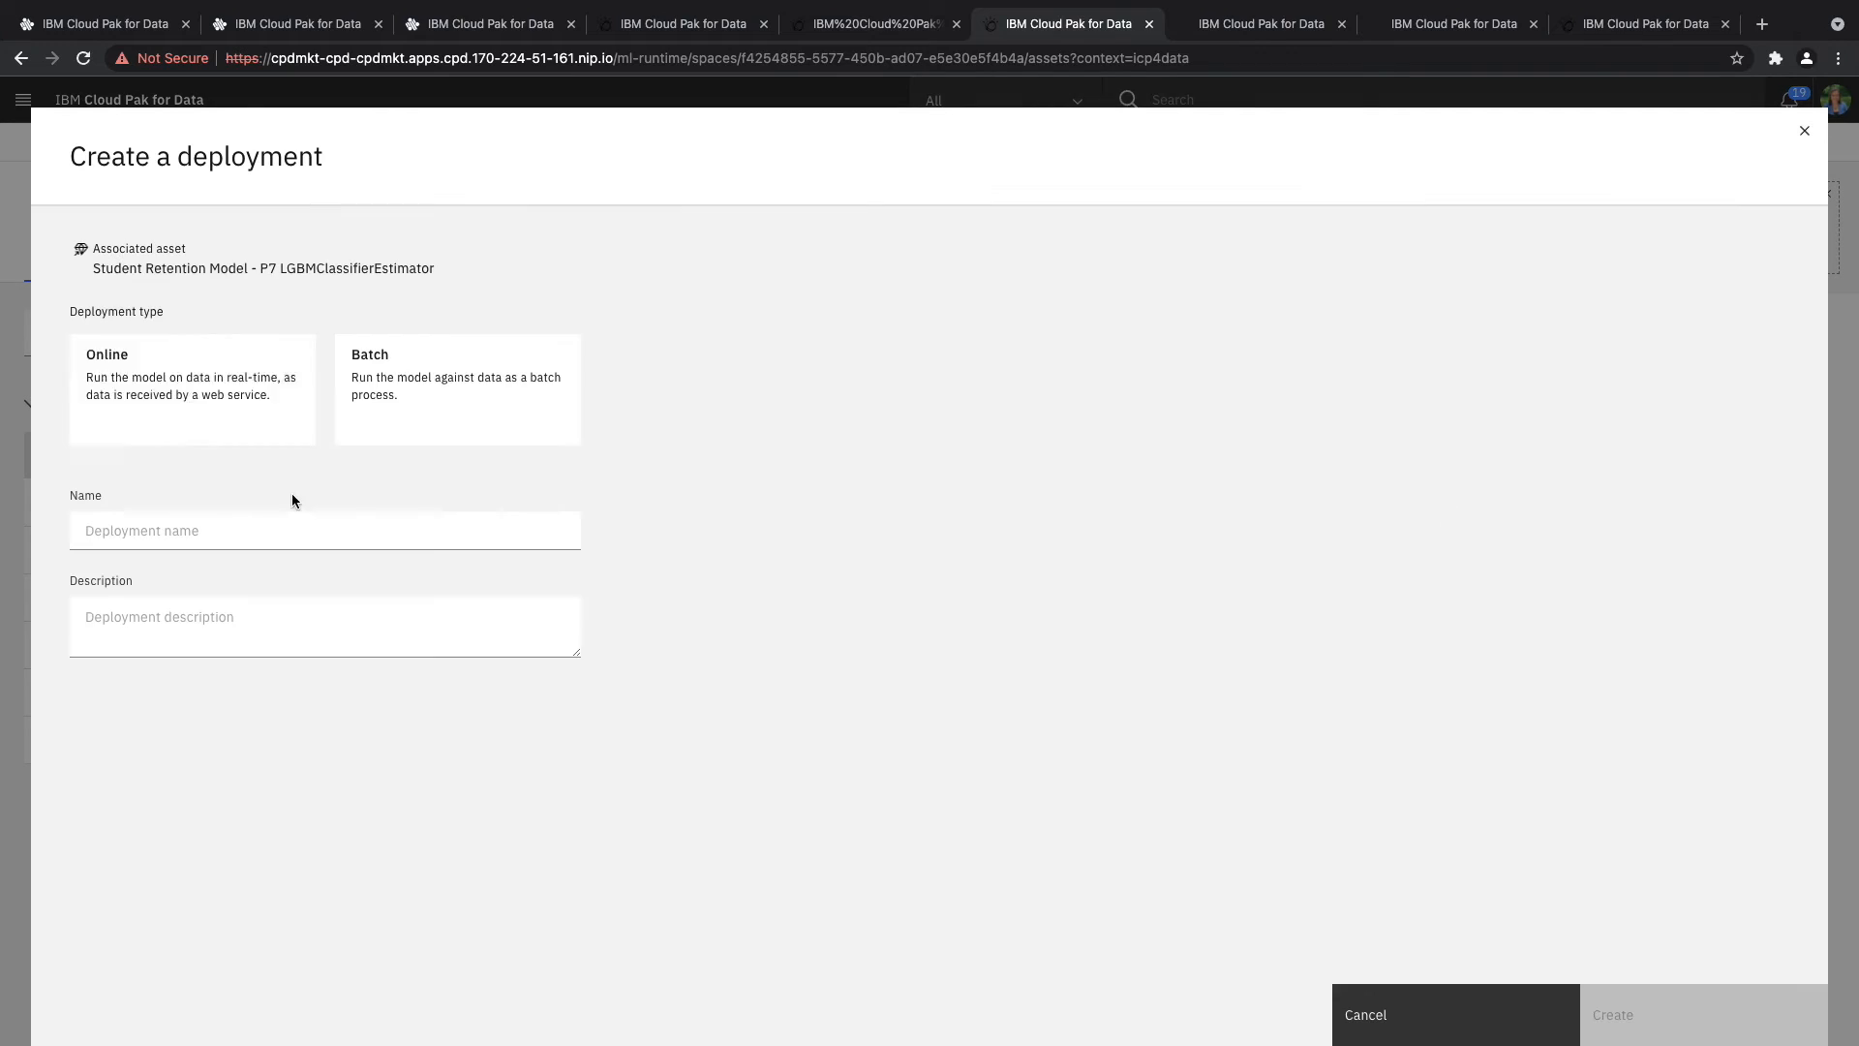
click(242, 407)
click(292, 532)
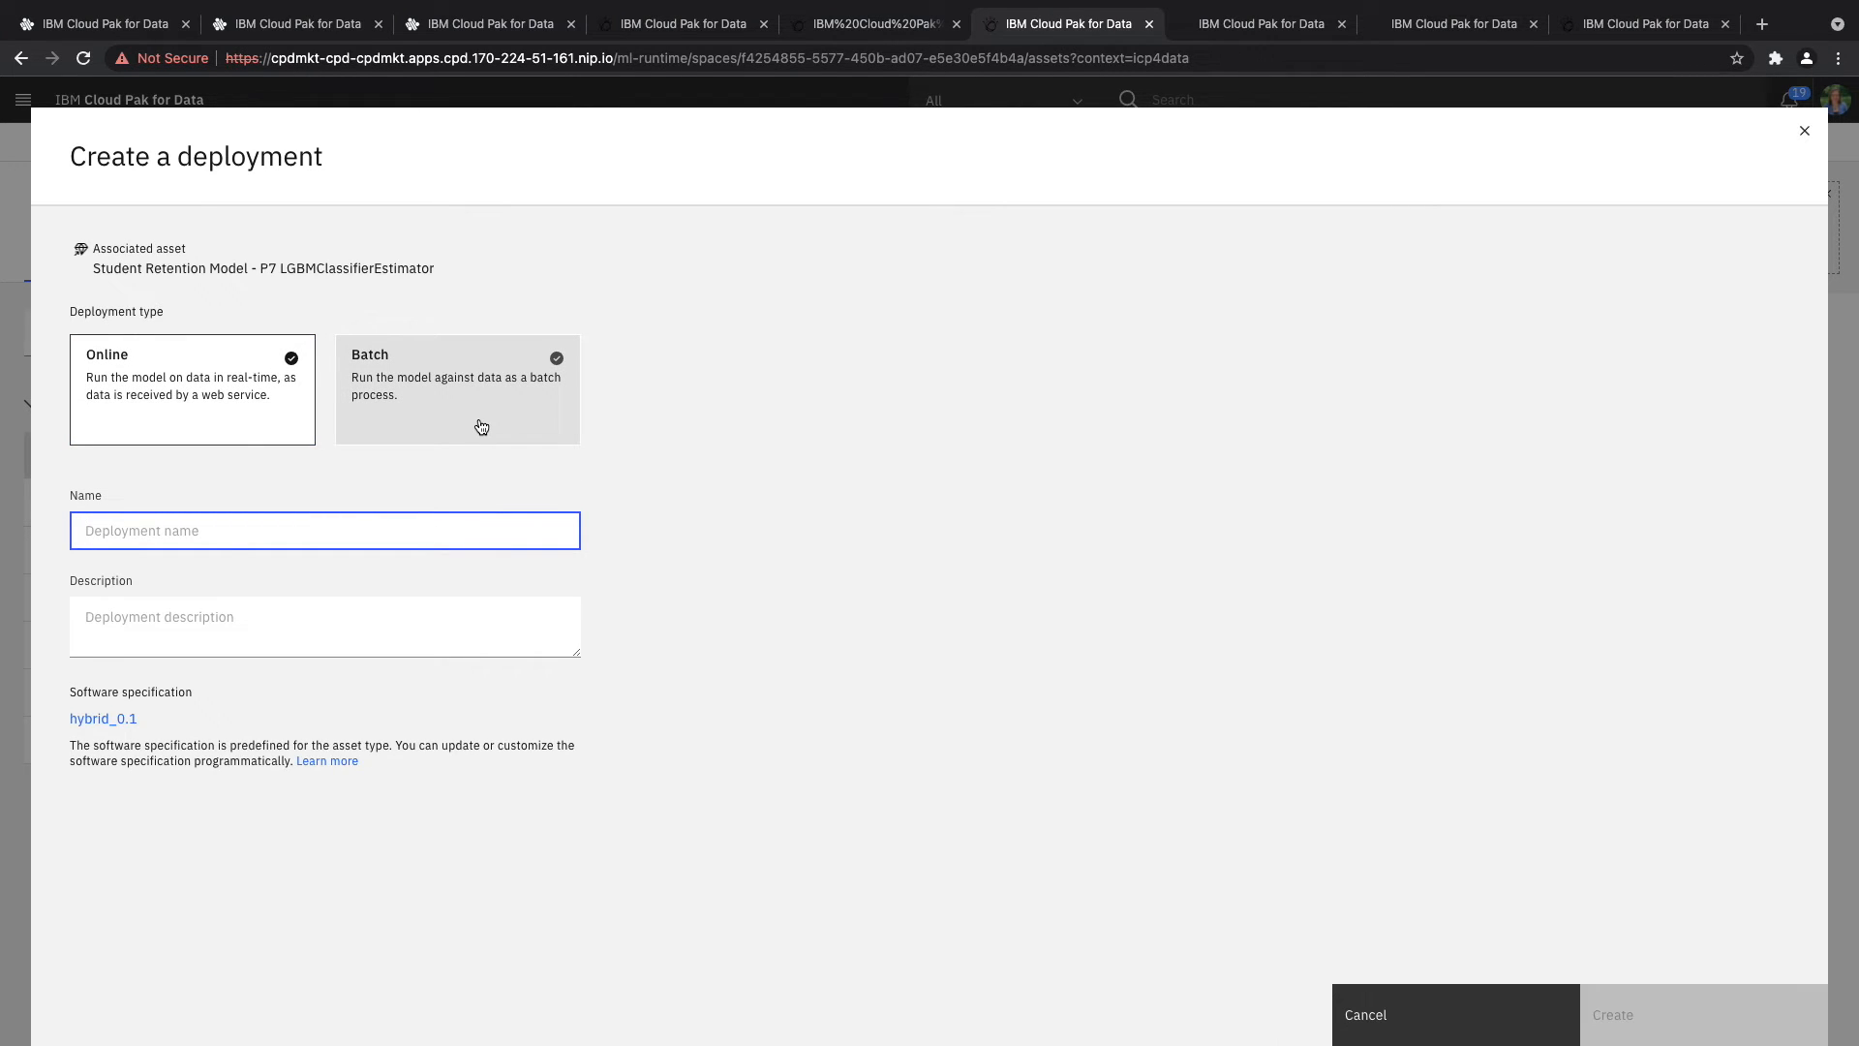
text(Student Retention Model)
click(1704, 1015)
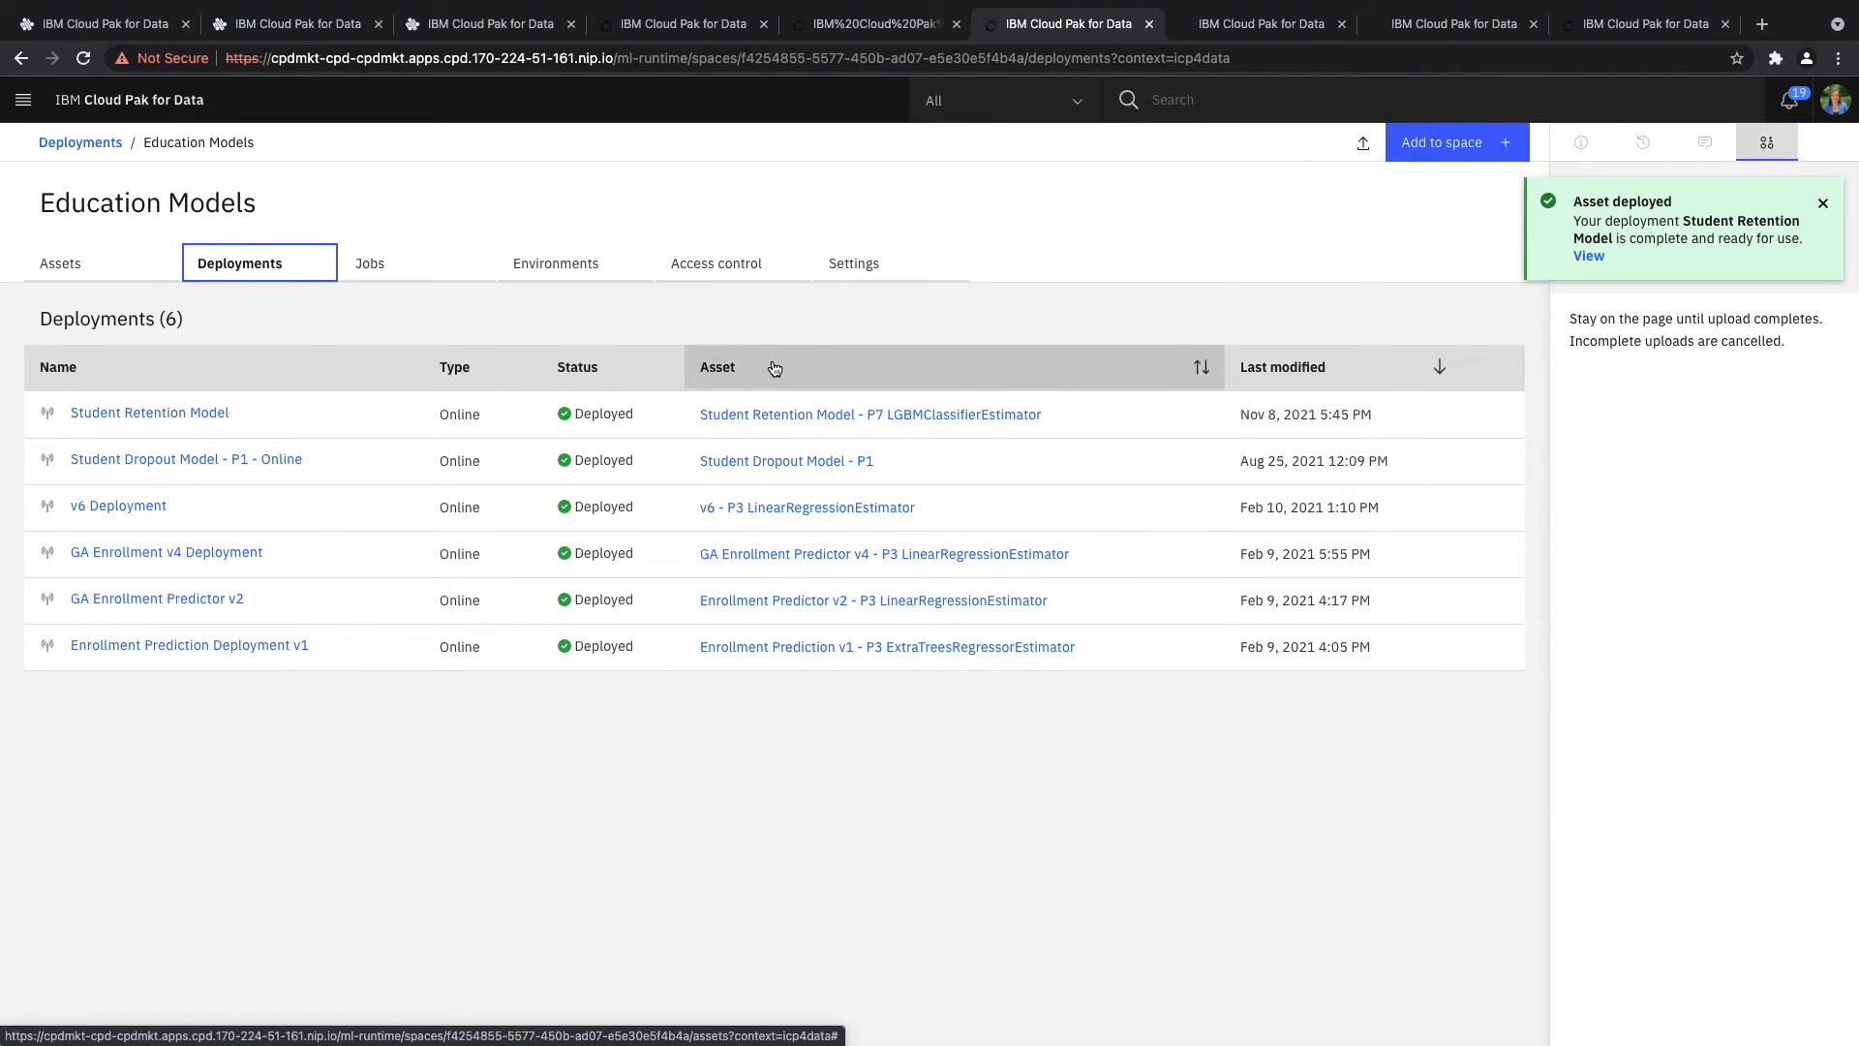
- Open the Student Retention Model deployment's test form and enter Age 18 and Gender Female
click(204, 412)
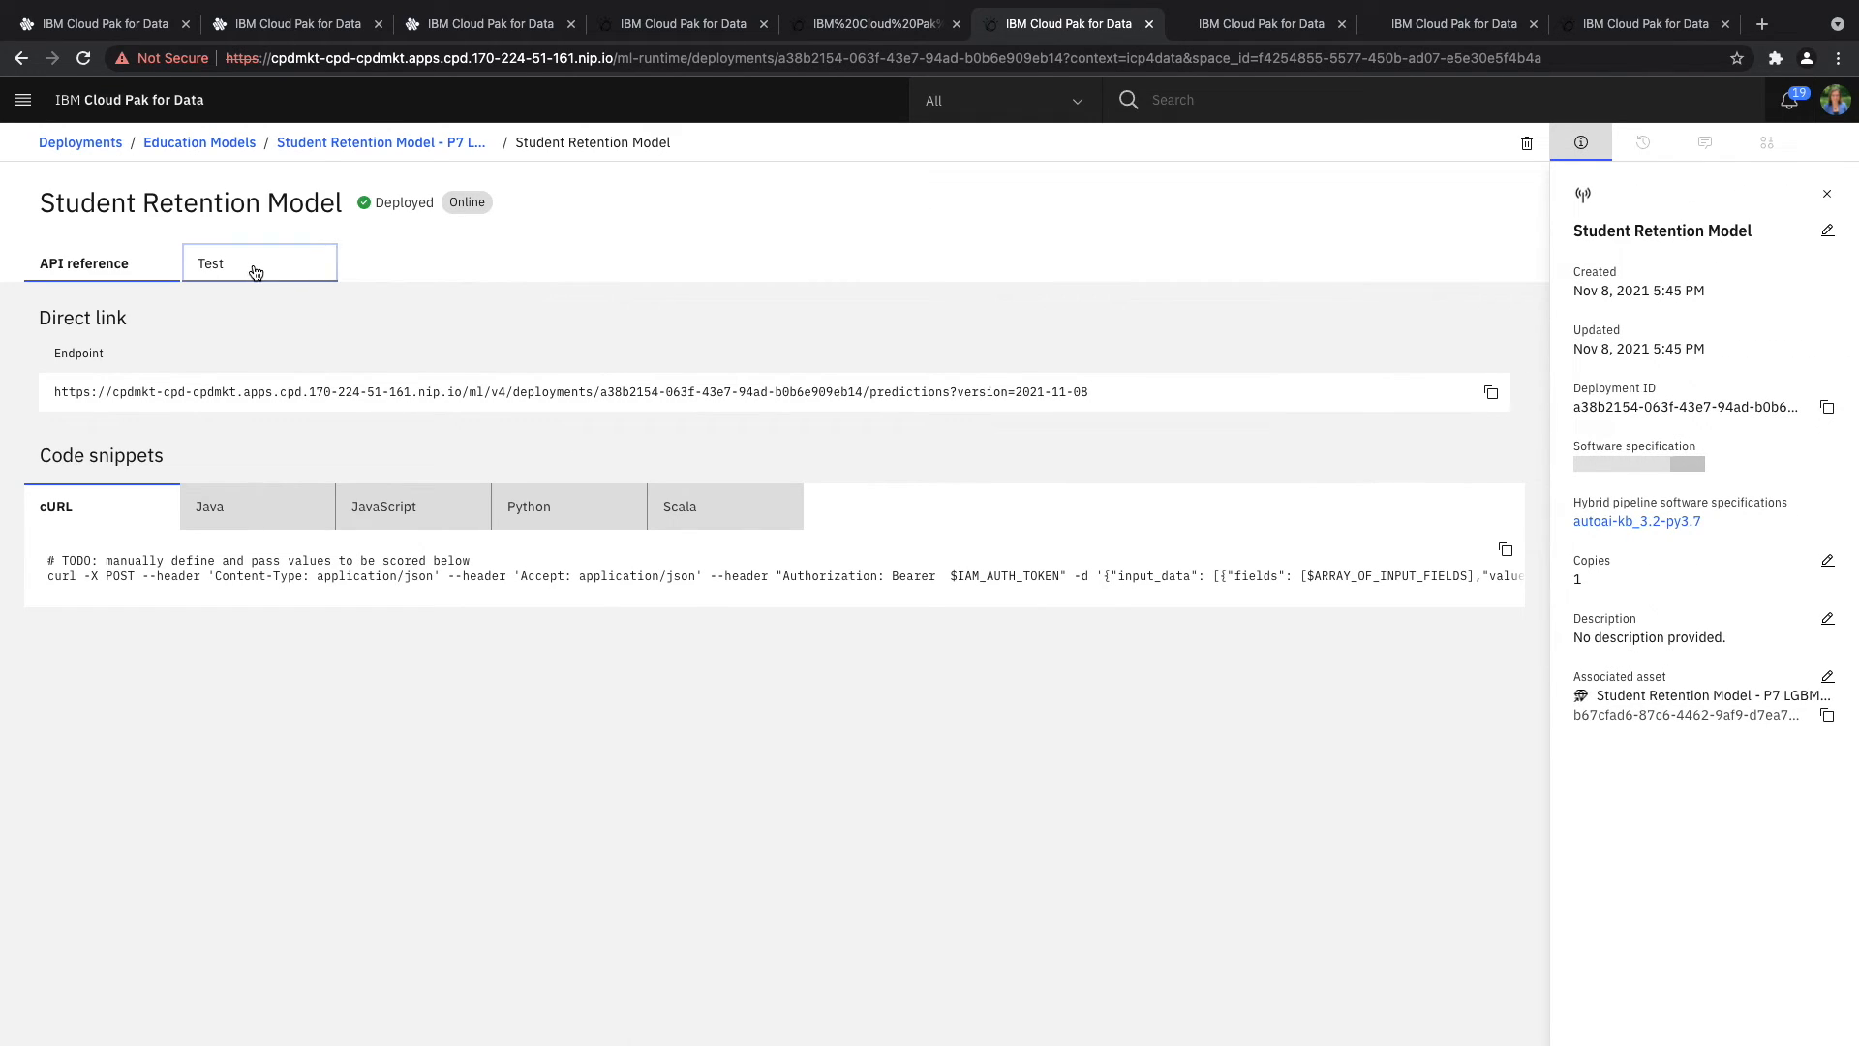
click(250, 269)
click(189, 487)
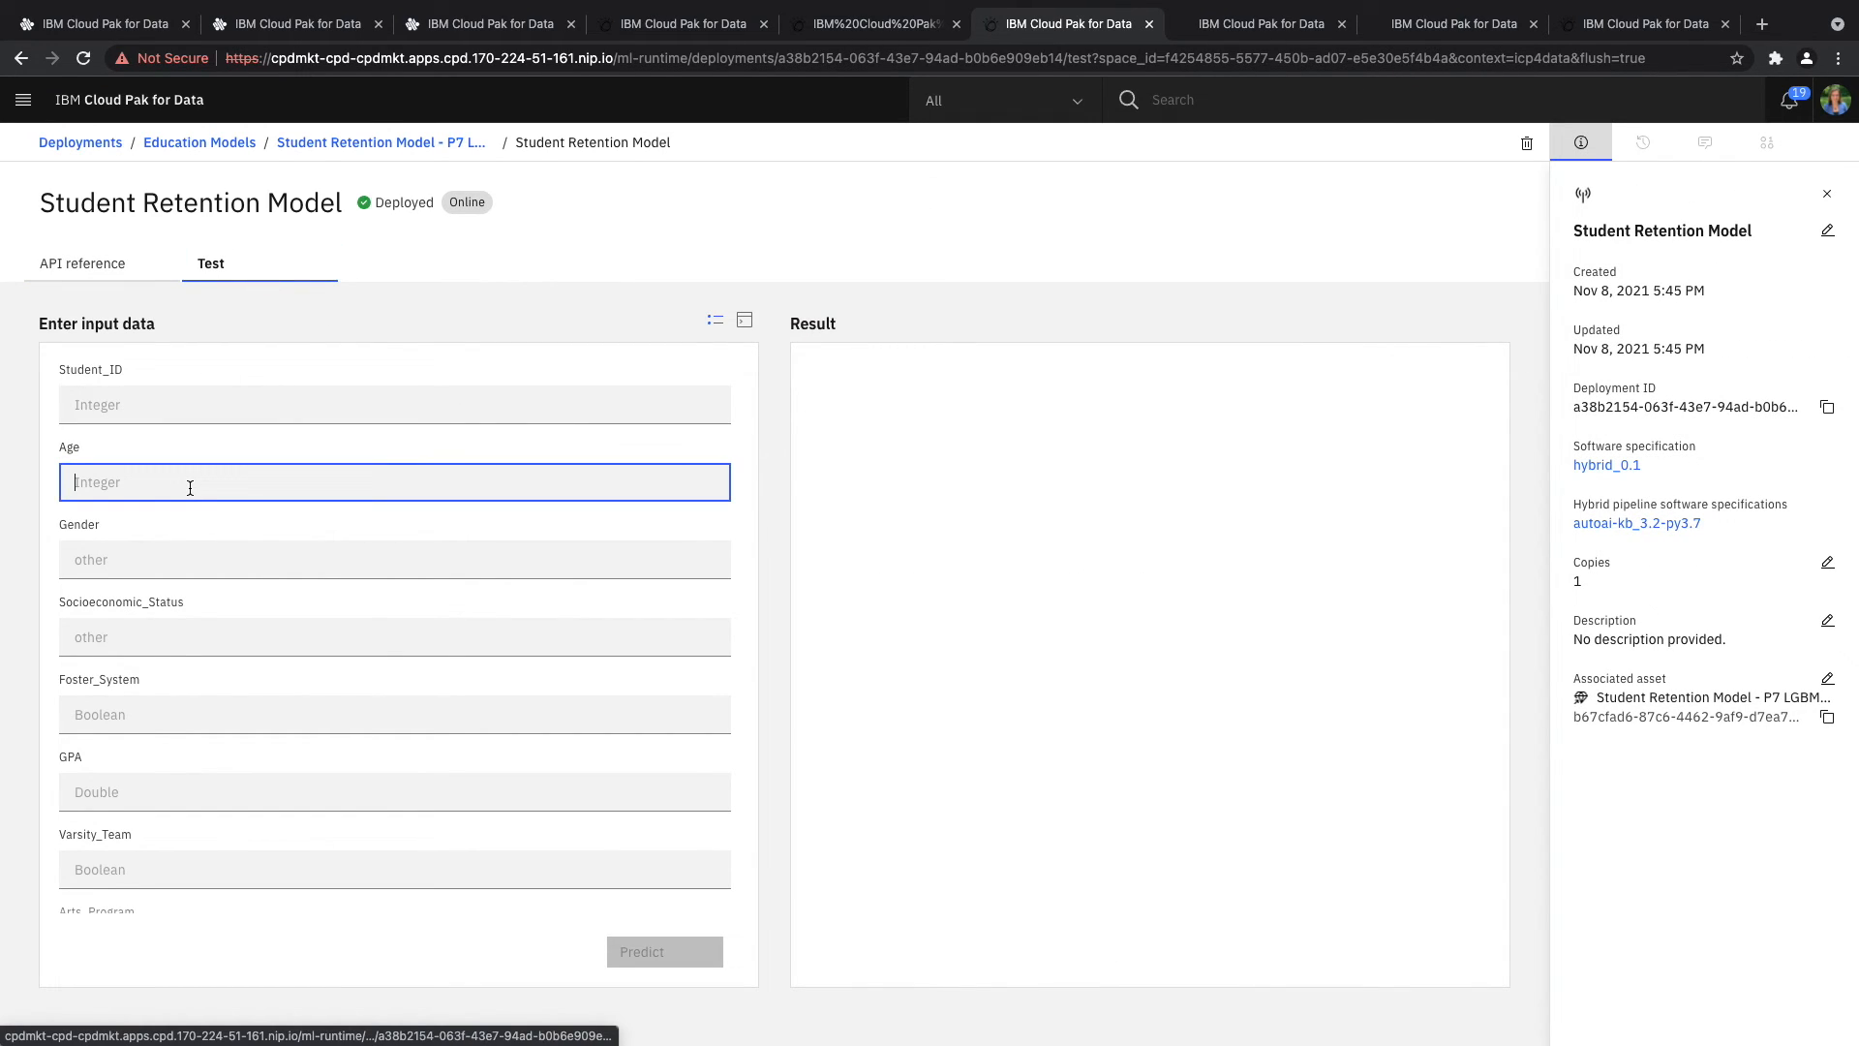
text(18)
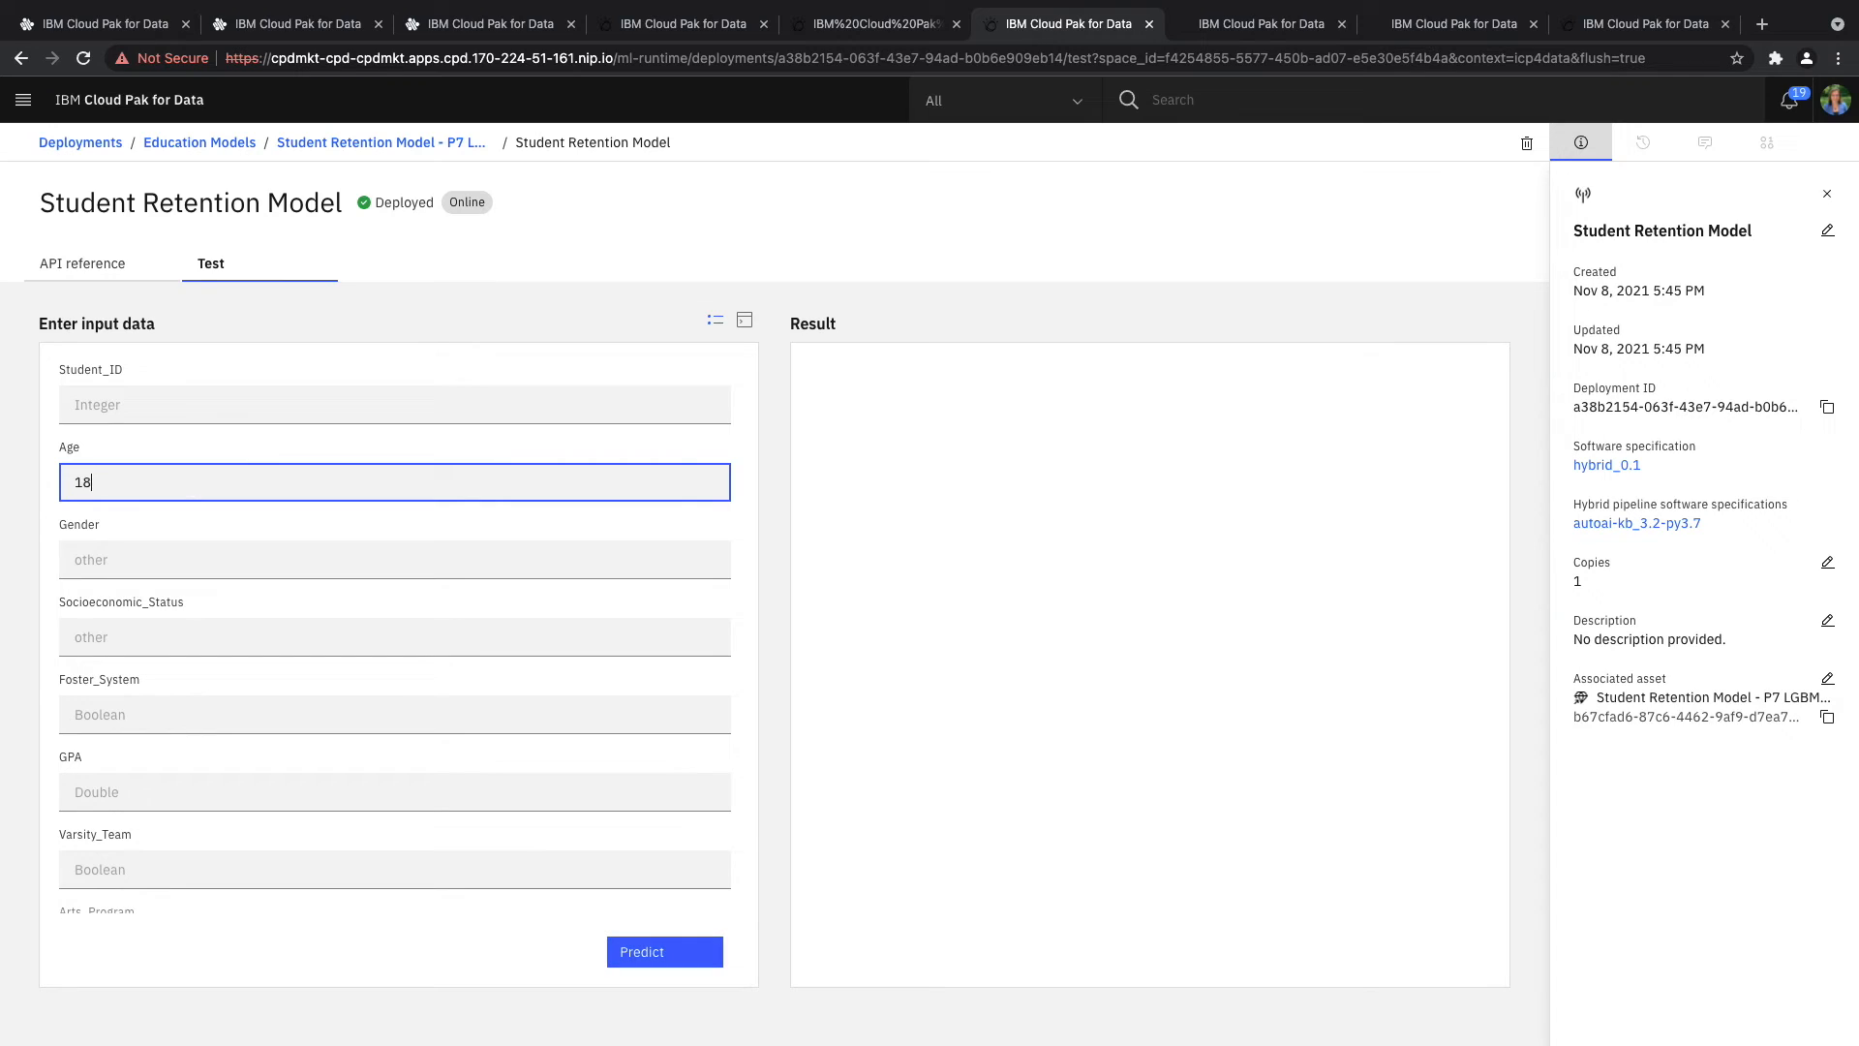
click(177, 562)
text(Female)
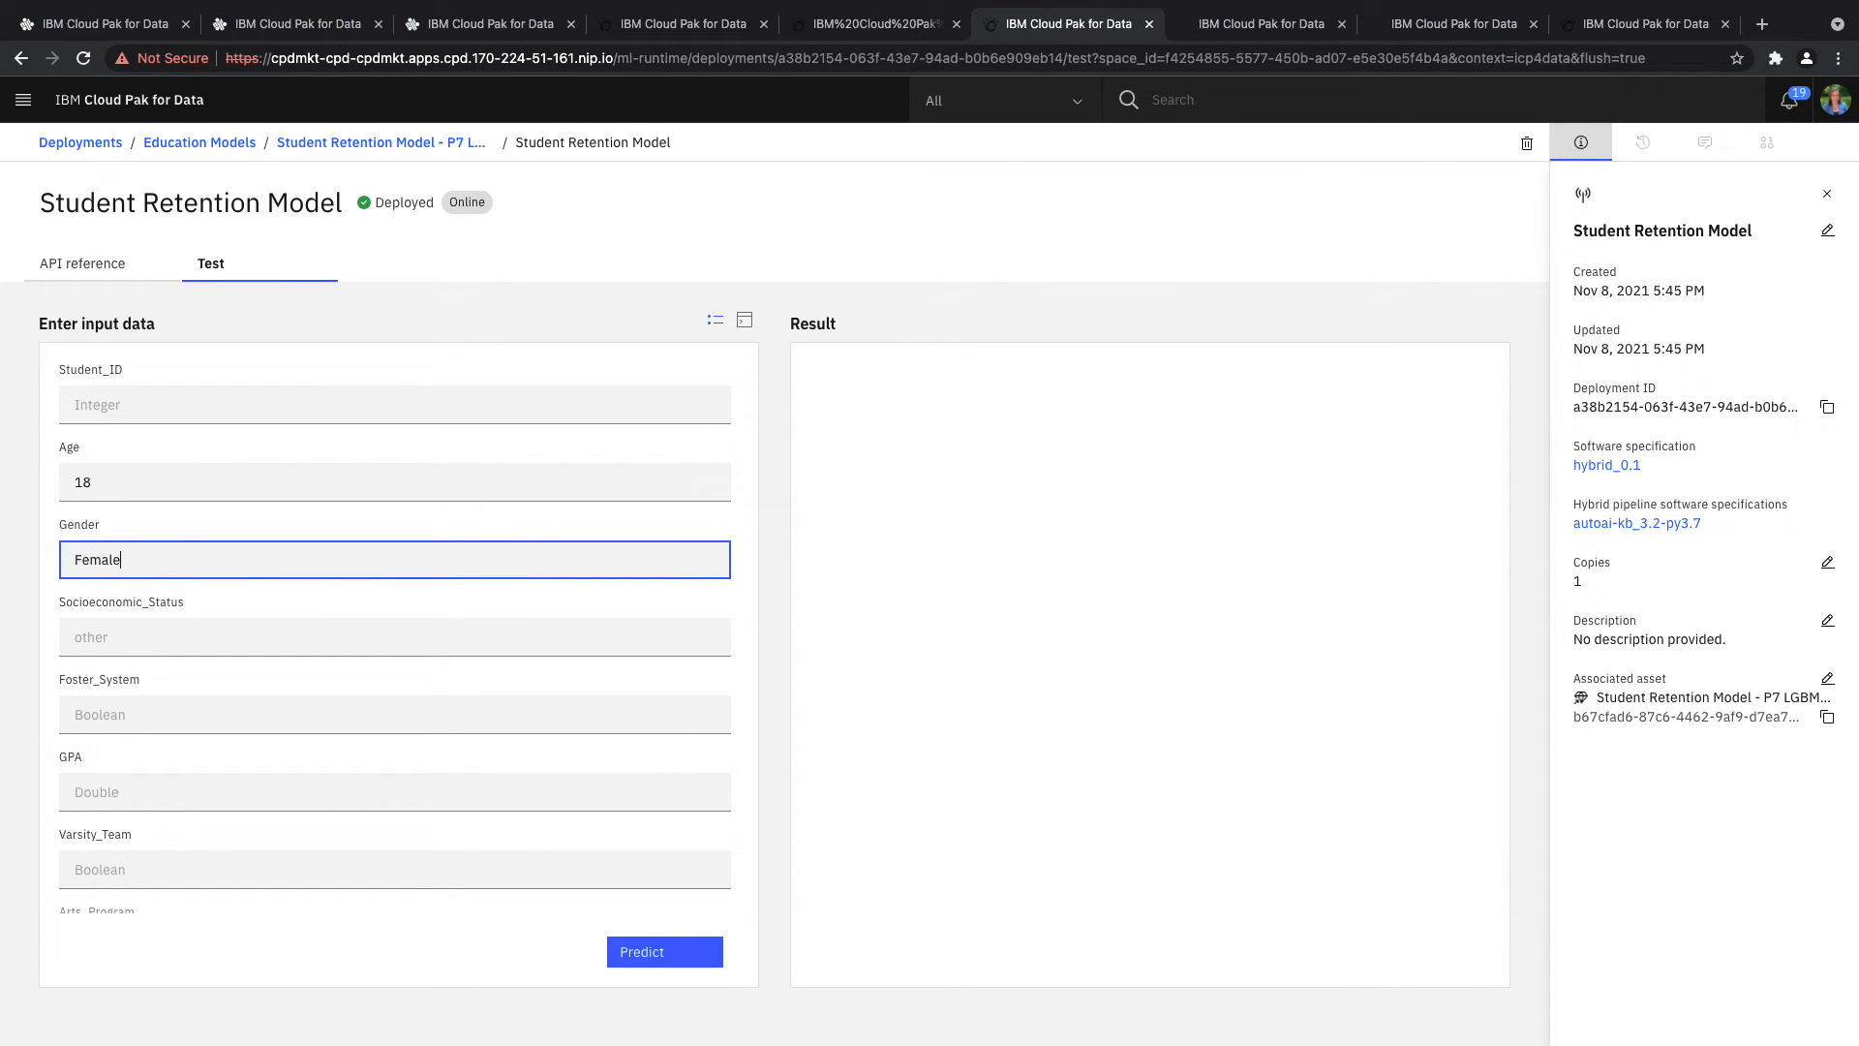
- Enter a GPA of 3.0 and 3 Clubs in the test input data
scroll(175, 565, down, 1)
scroll(135, 537, down, 2)
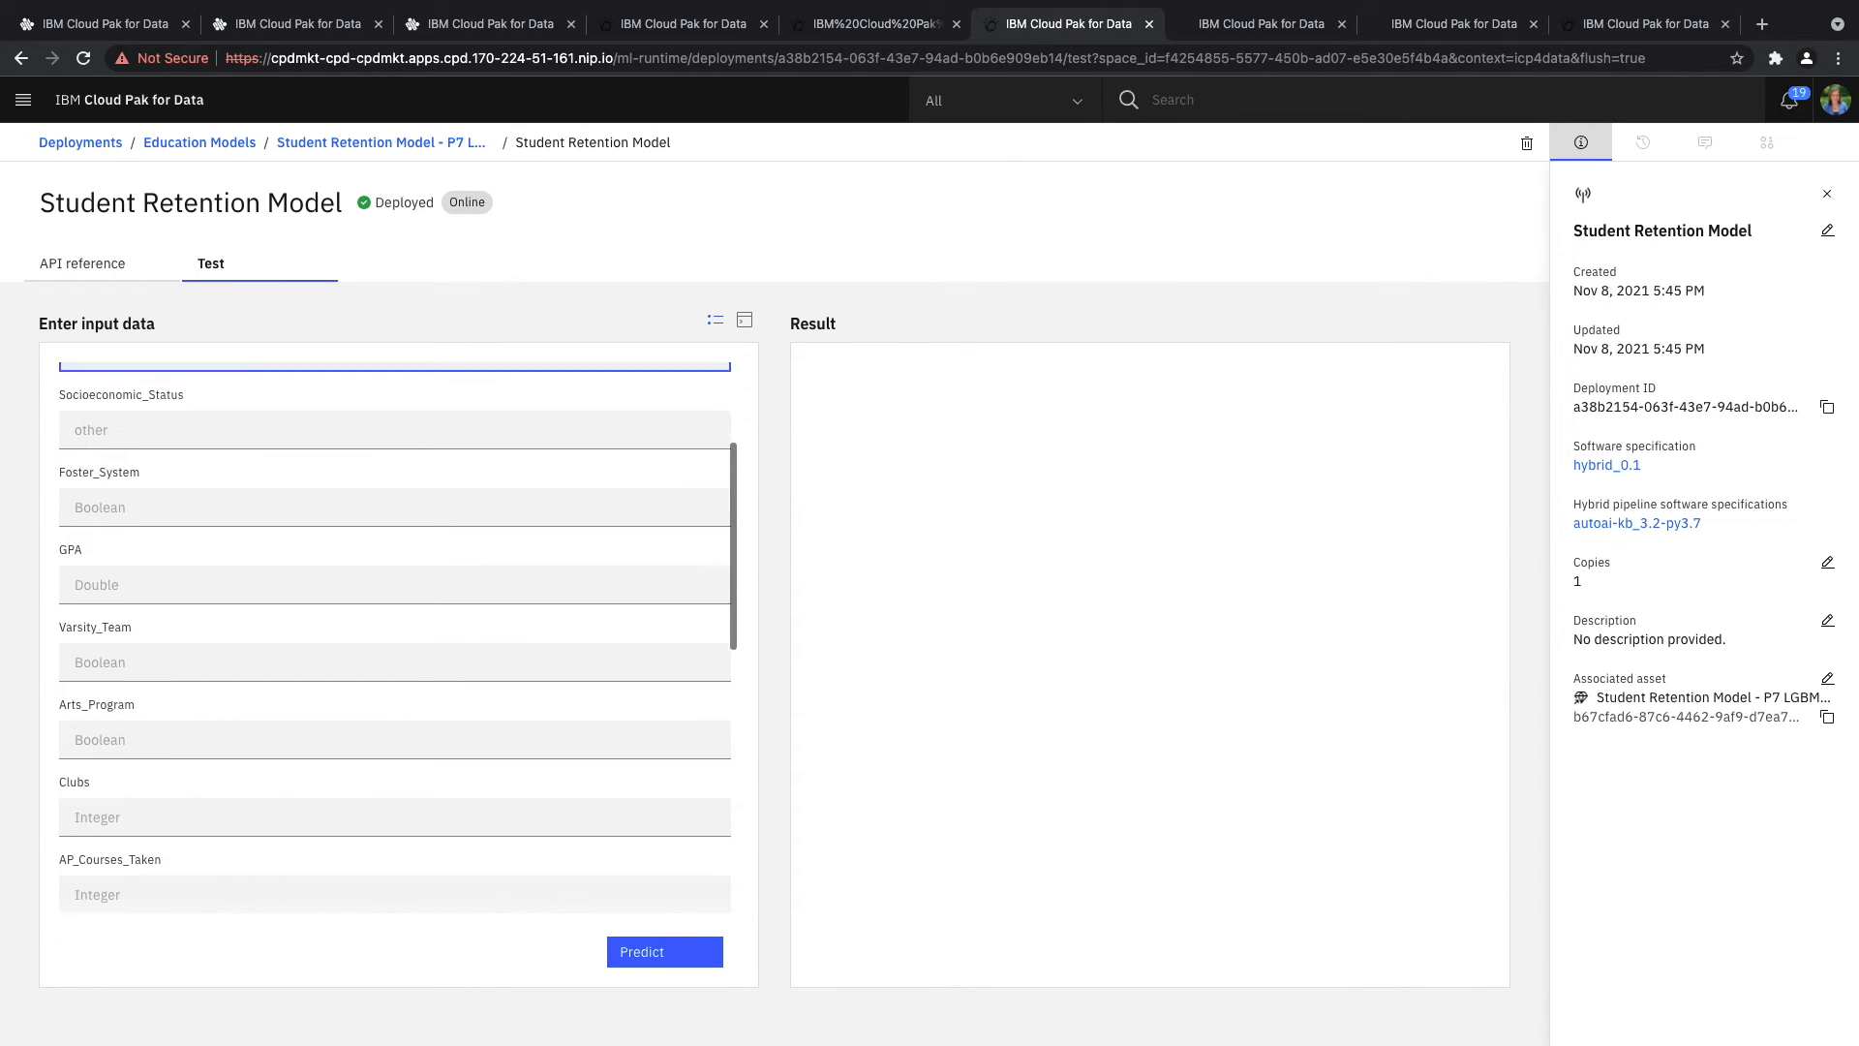
click(134, 536)
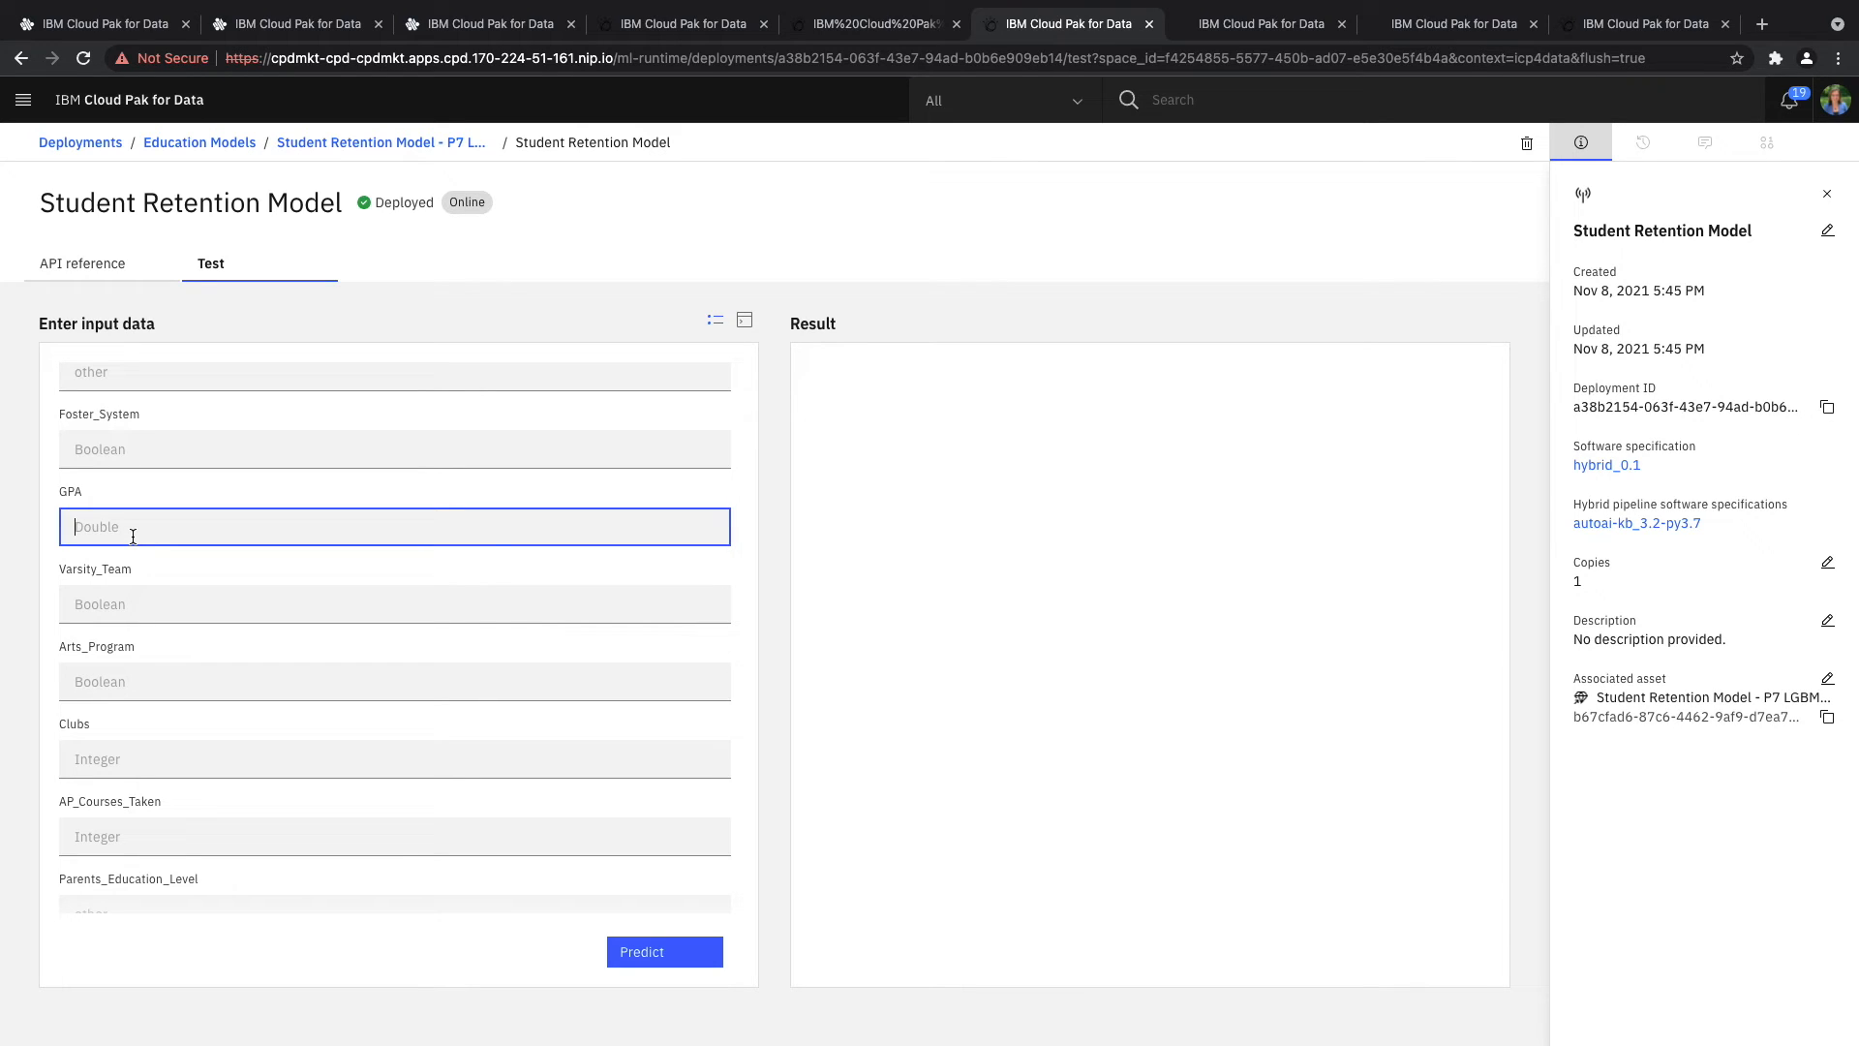
text(3.0)
scroll(133, 537, down, 1)
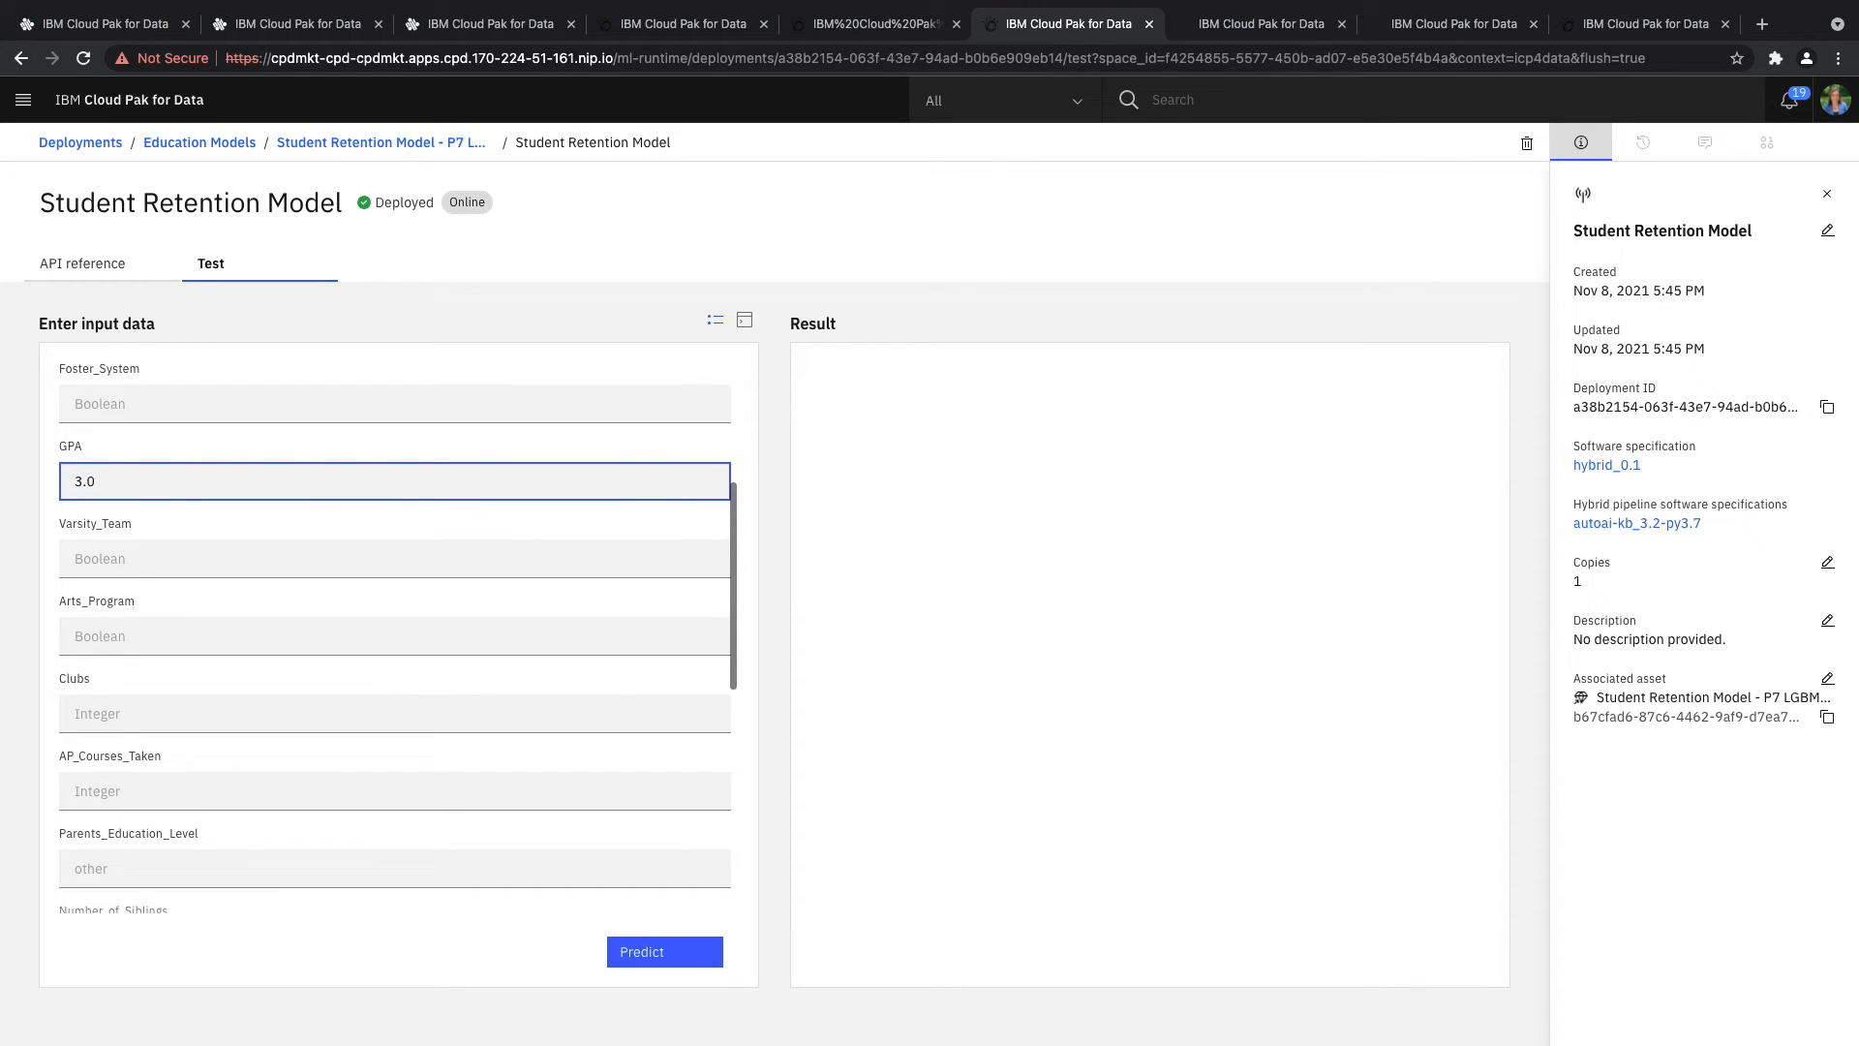
click(130, 566)
scroll(129, 552, down, 2)
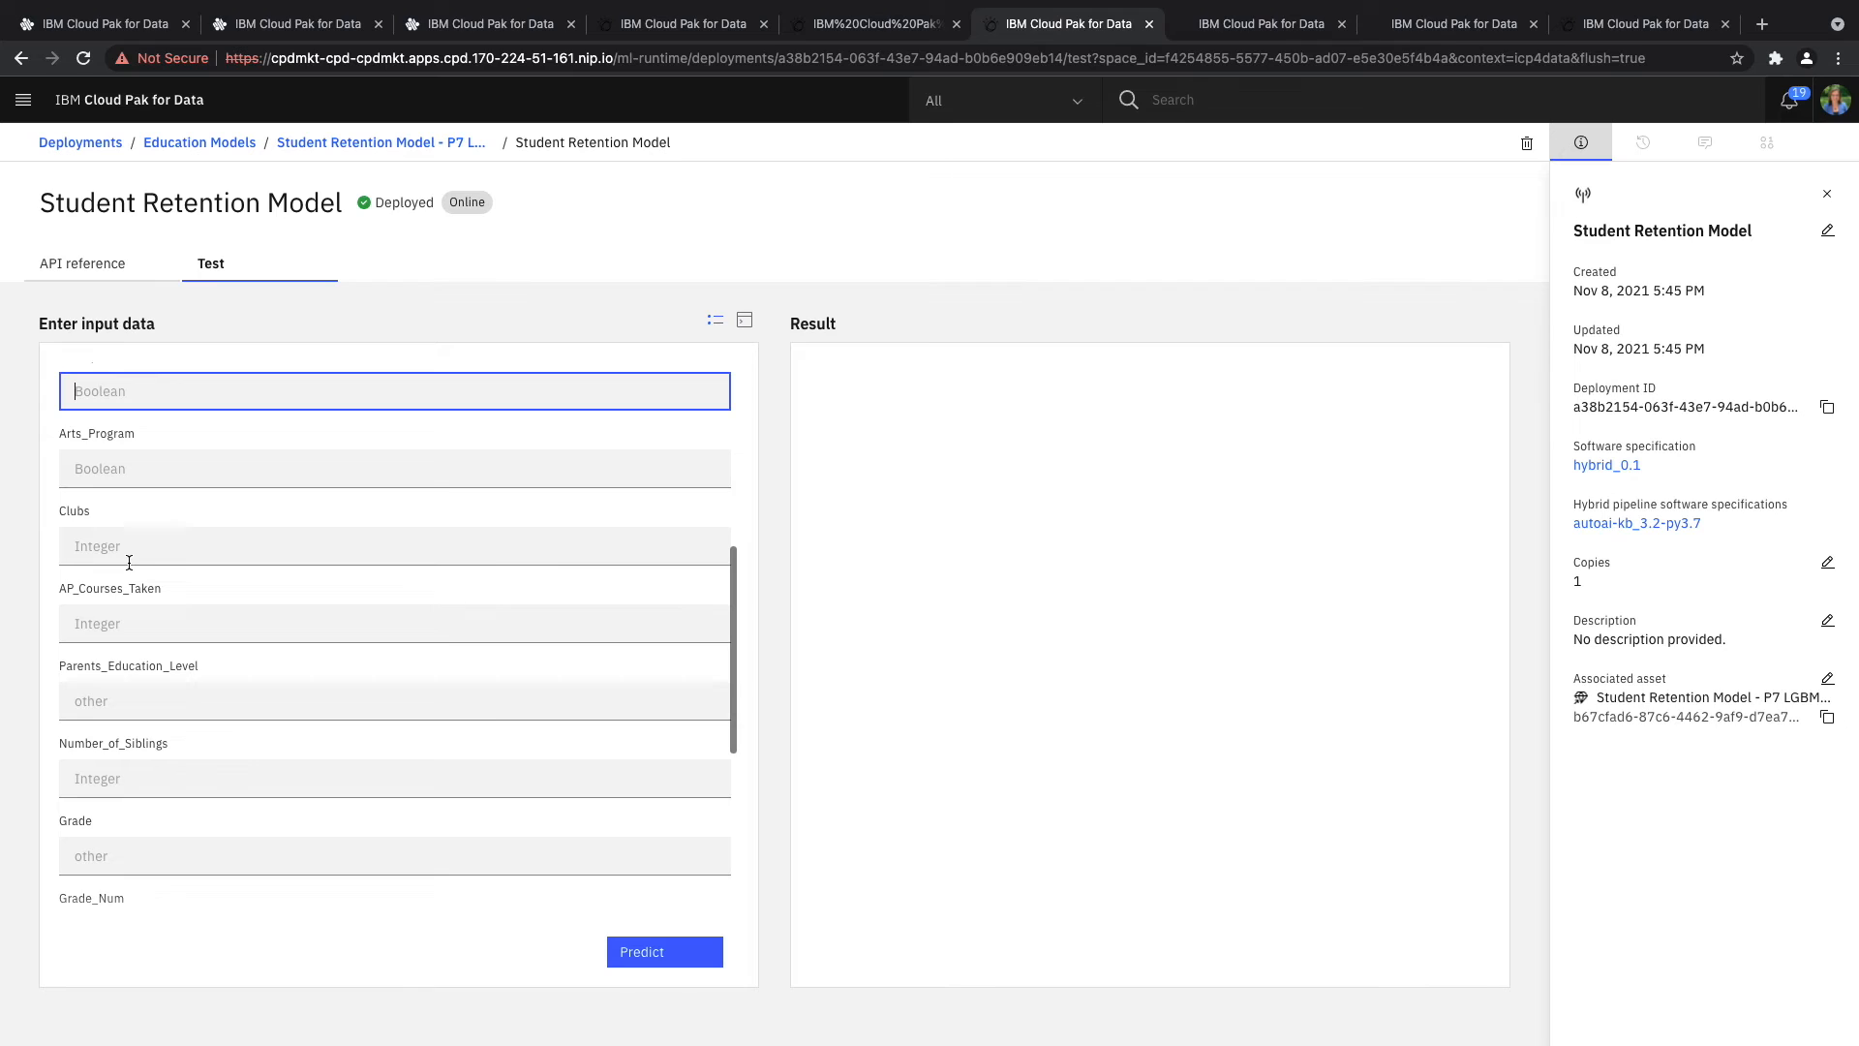
scroll(126, 538, down, 1)
click(127, 533)
text(3)
- Set AP_Courses_Taken to 5 and Grade to Freshman in the test input data
scroll(114, 514, down, 1)
click(113, 514)
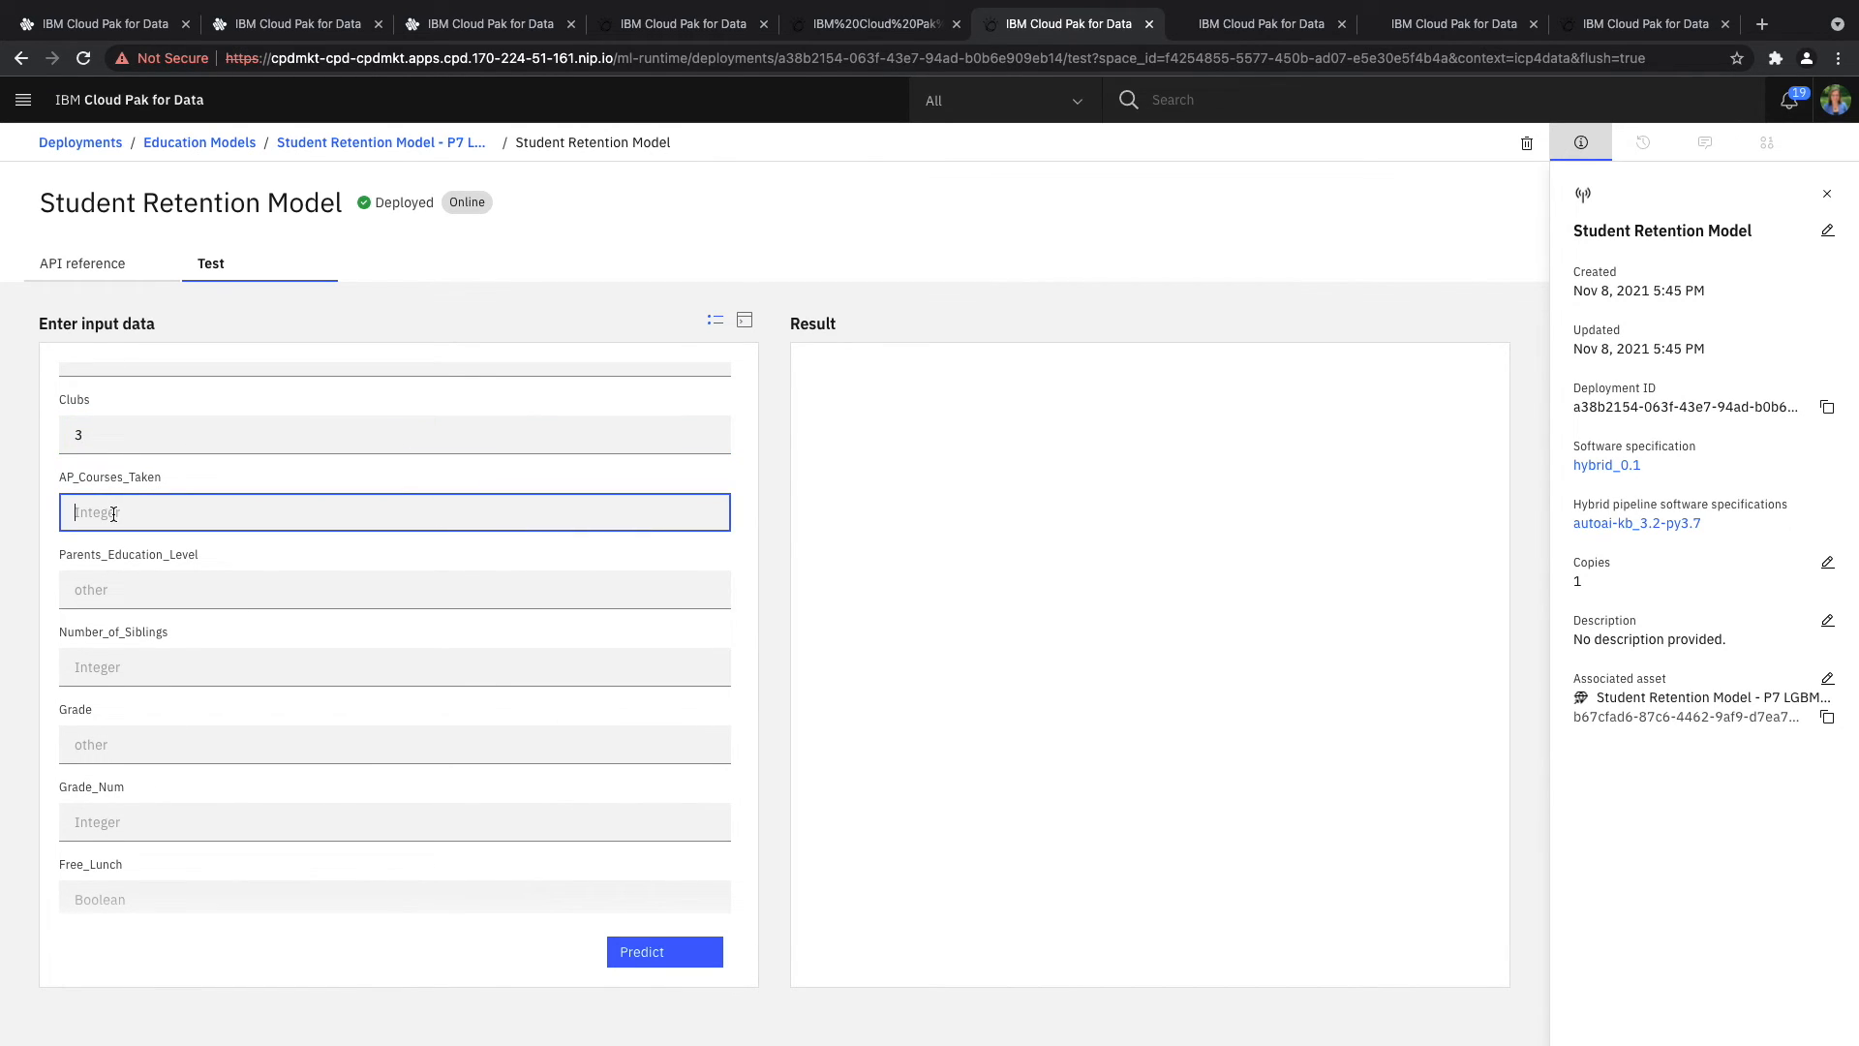
text(5)
scroll(113, 515, down, 2)
click(129, 628)
text(Freshman)
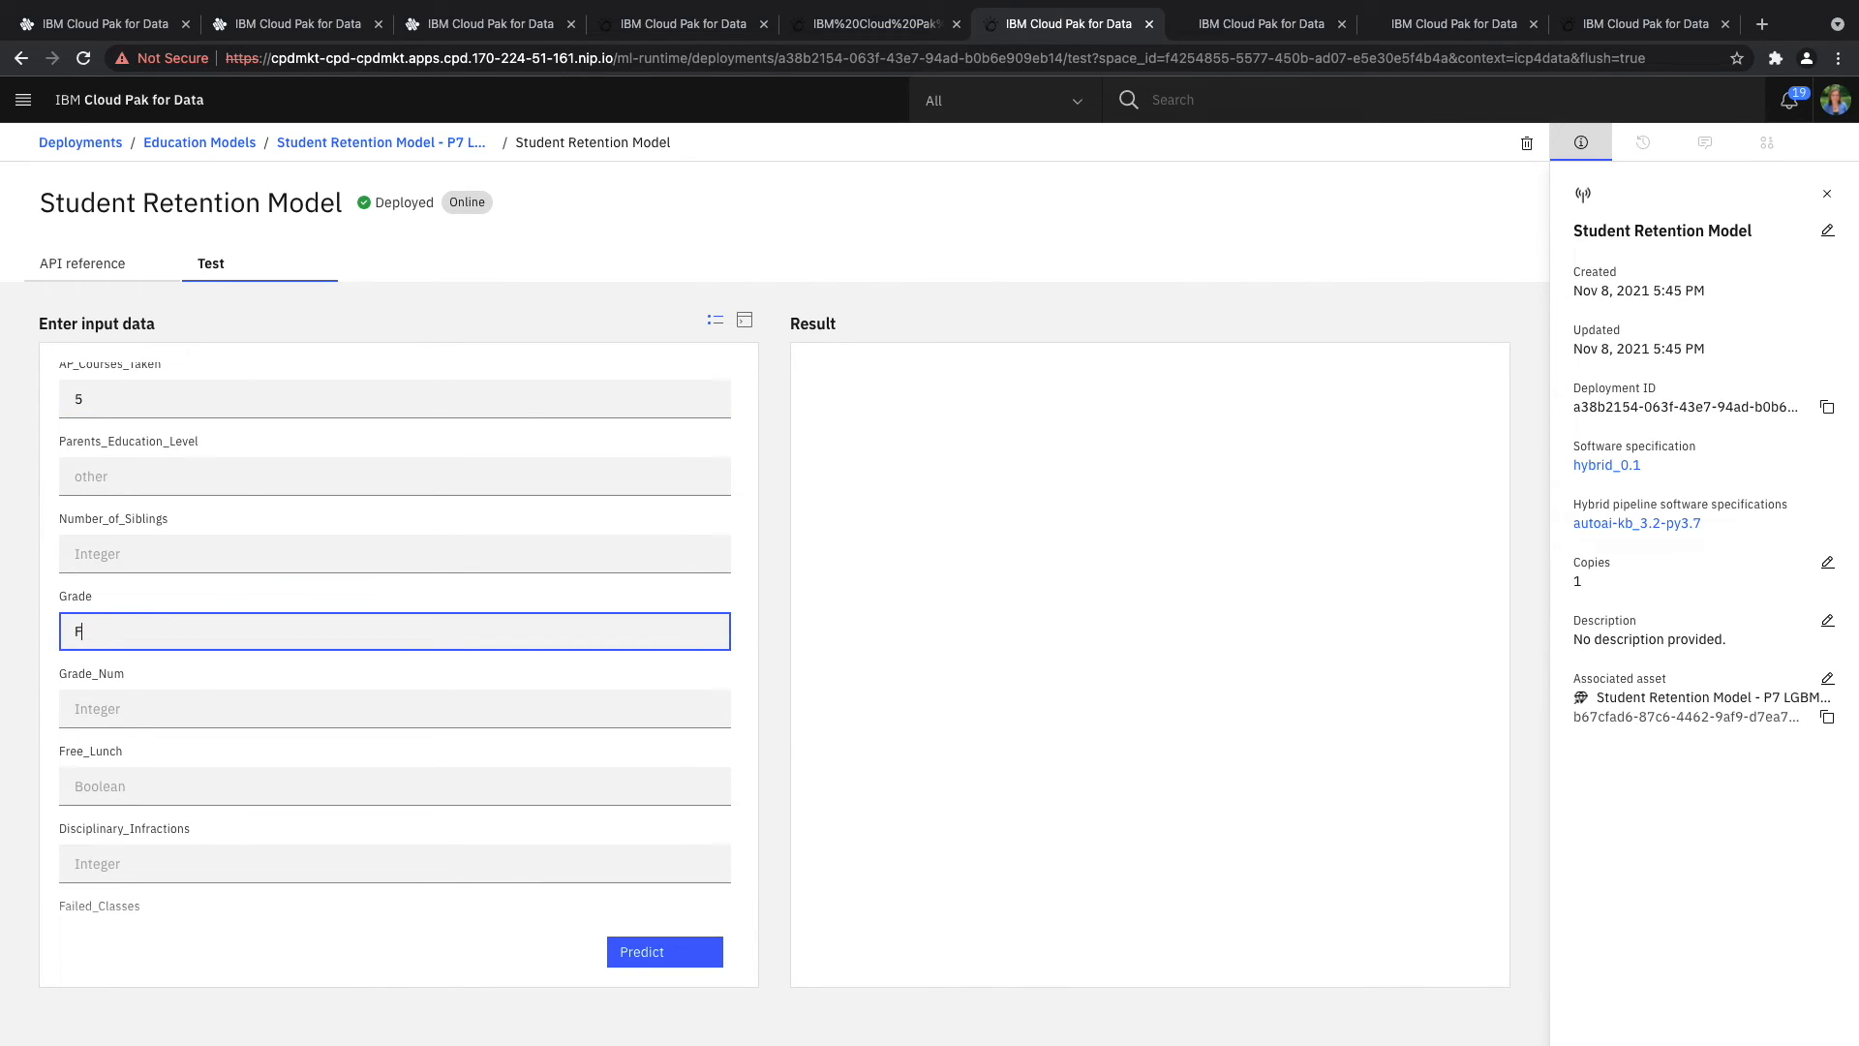
- Set Absenses to 10 and generate the dropout prediction for the test student
scroll(130, 626, down, 1)
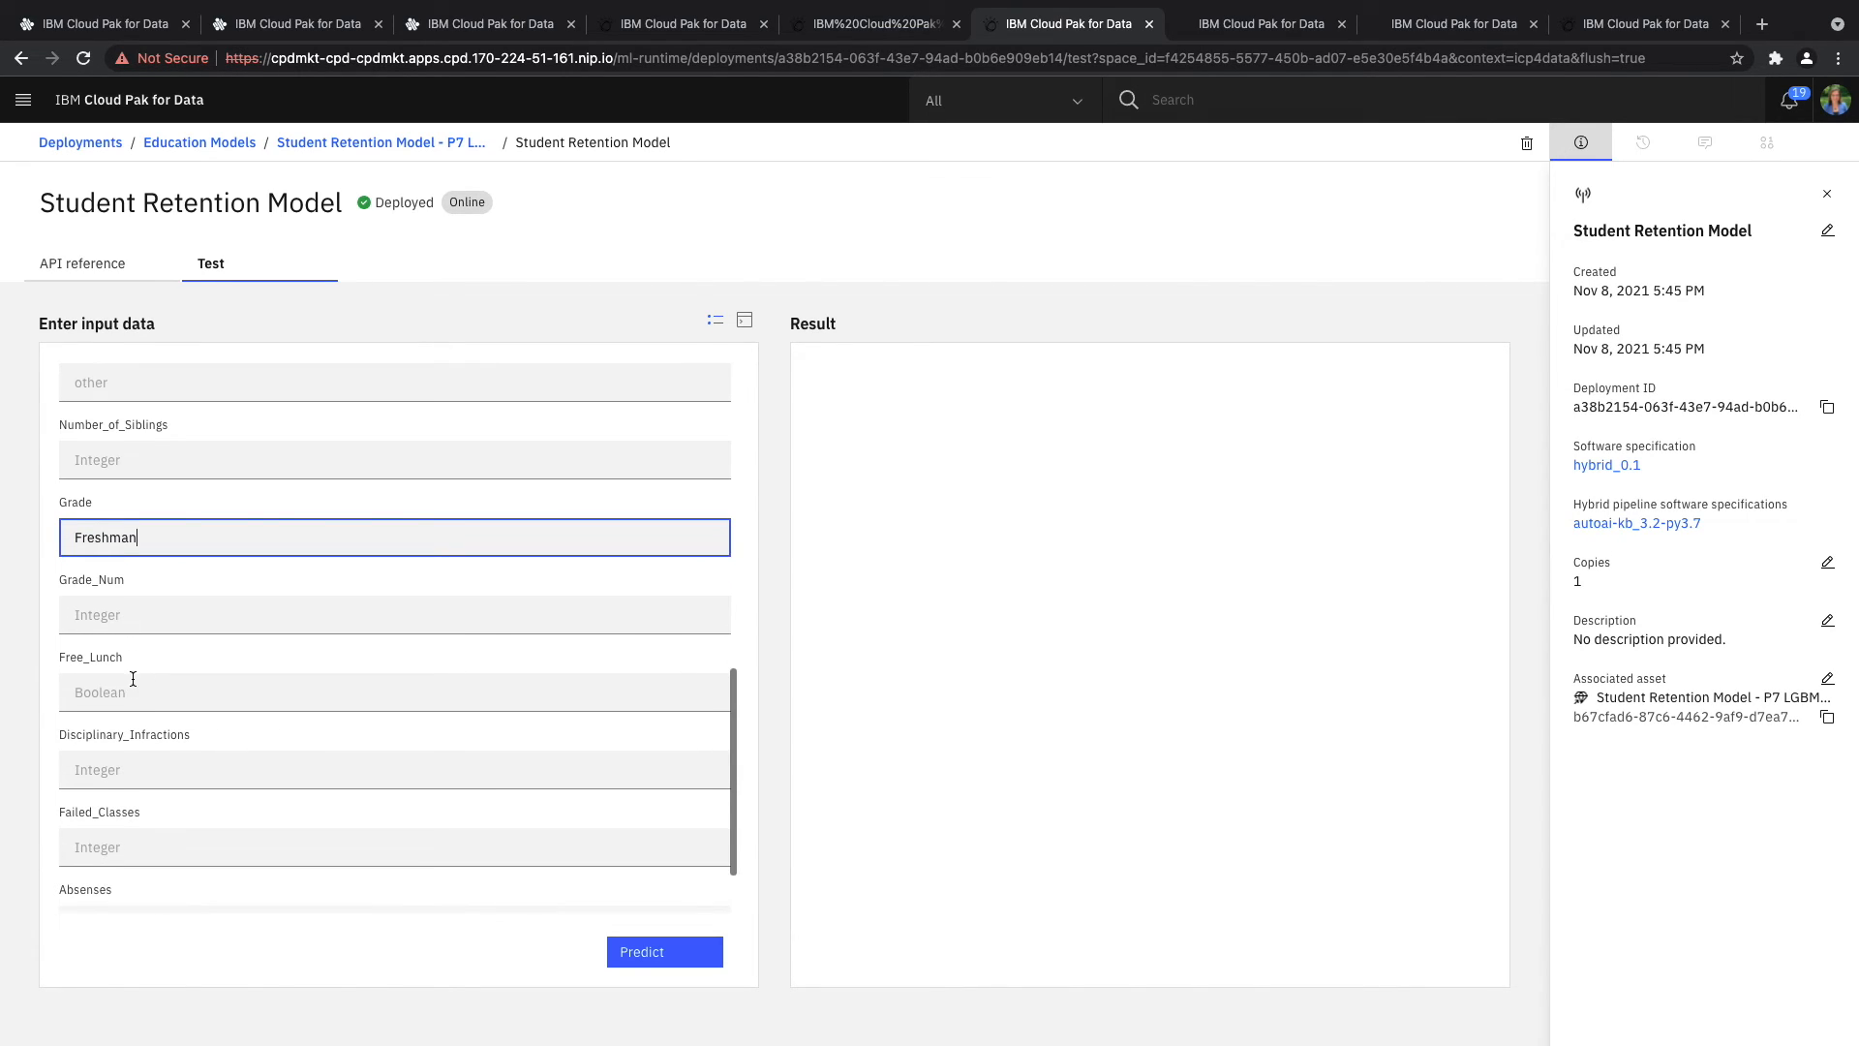
scroll(133, 679, down, 1)
click(108, 838)
text(10)
scroll(109, 839, down, 1)
click(666, 950)
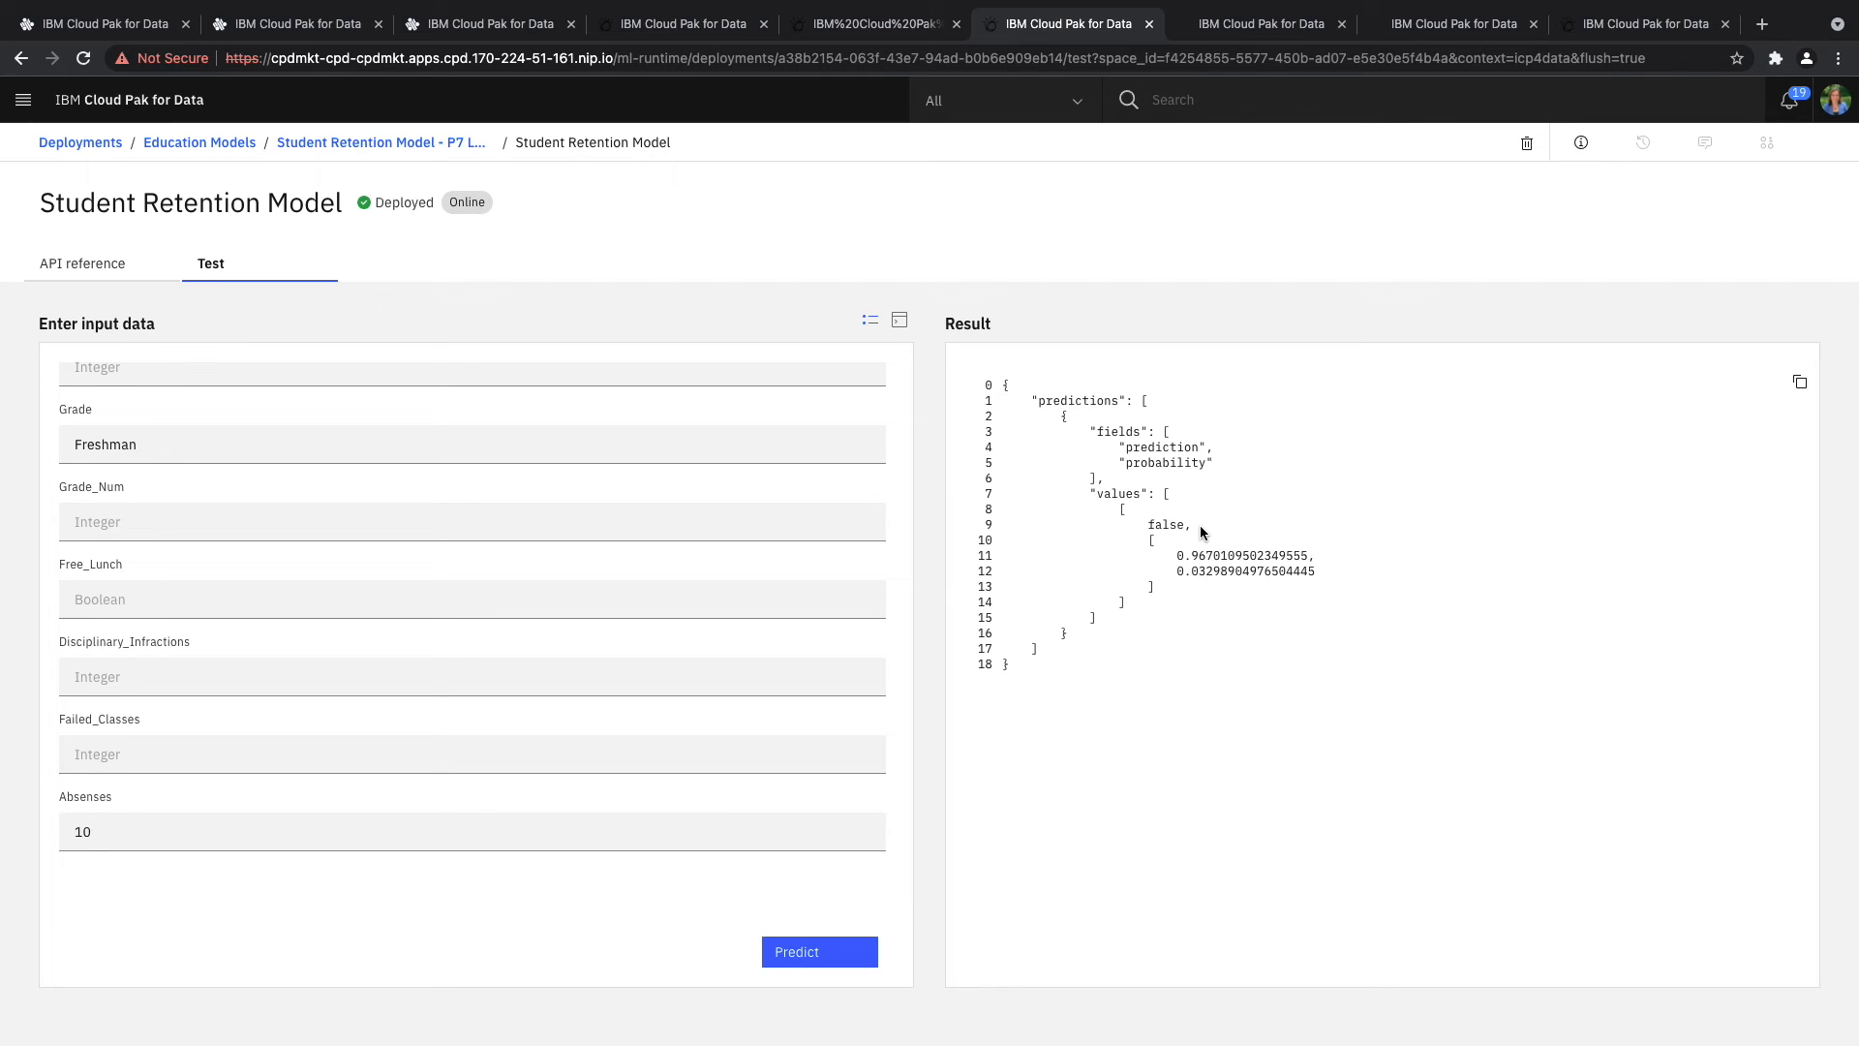
- Go to the Student Success Factors dashboard and examine which students are at risk of dropping out in the At-Risk Students table
click(867, 14)
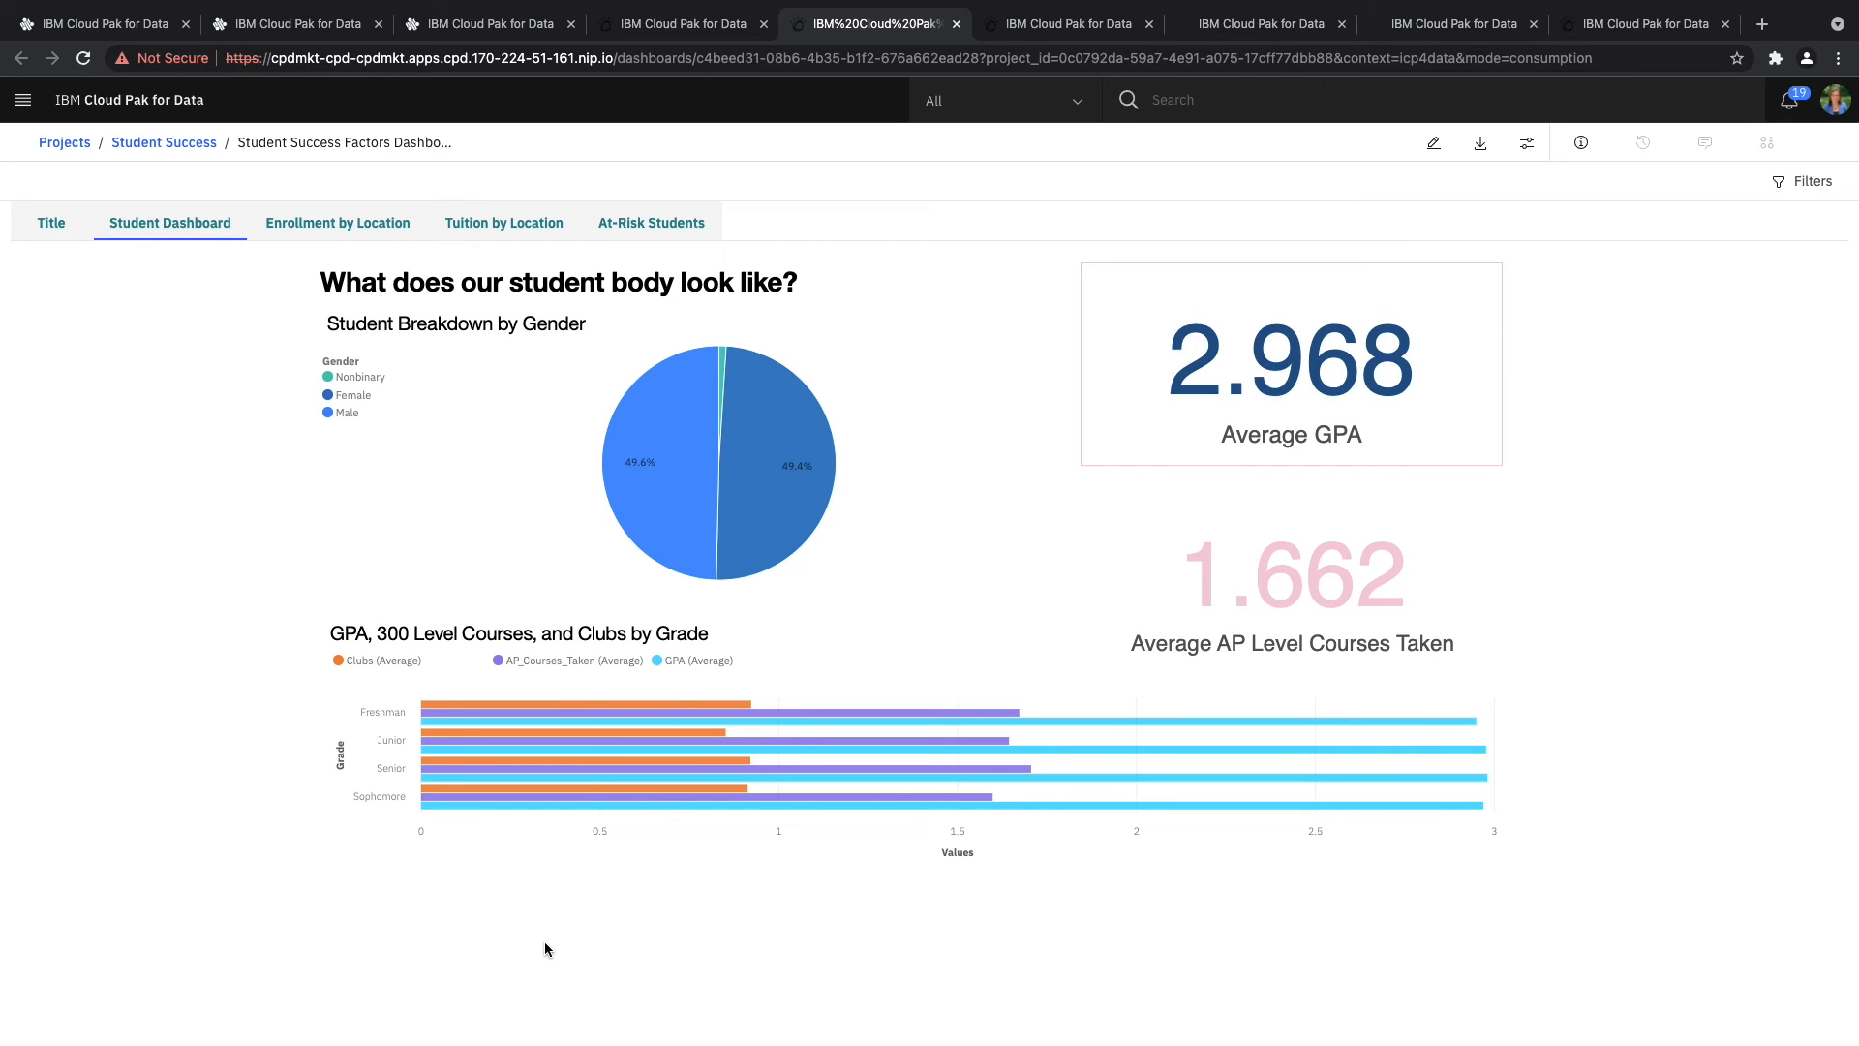
click(622, 221)
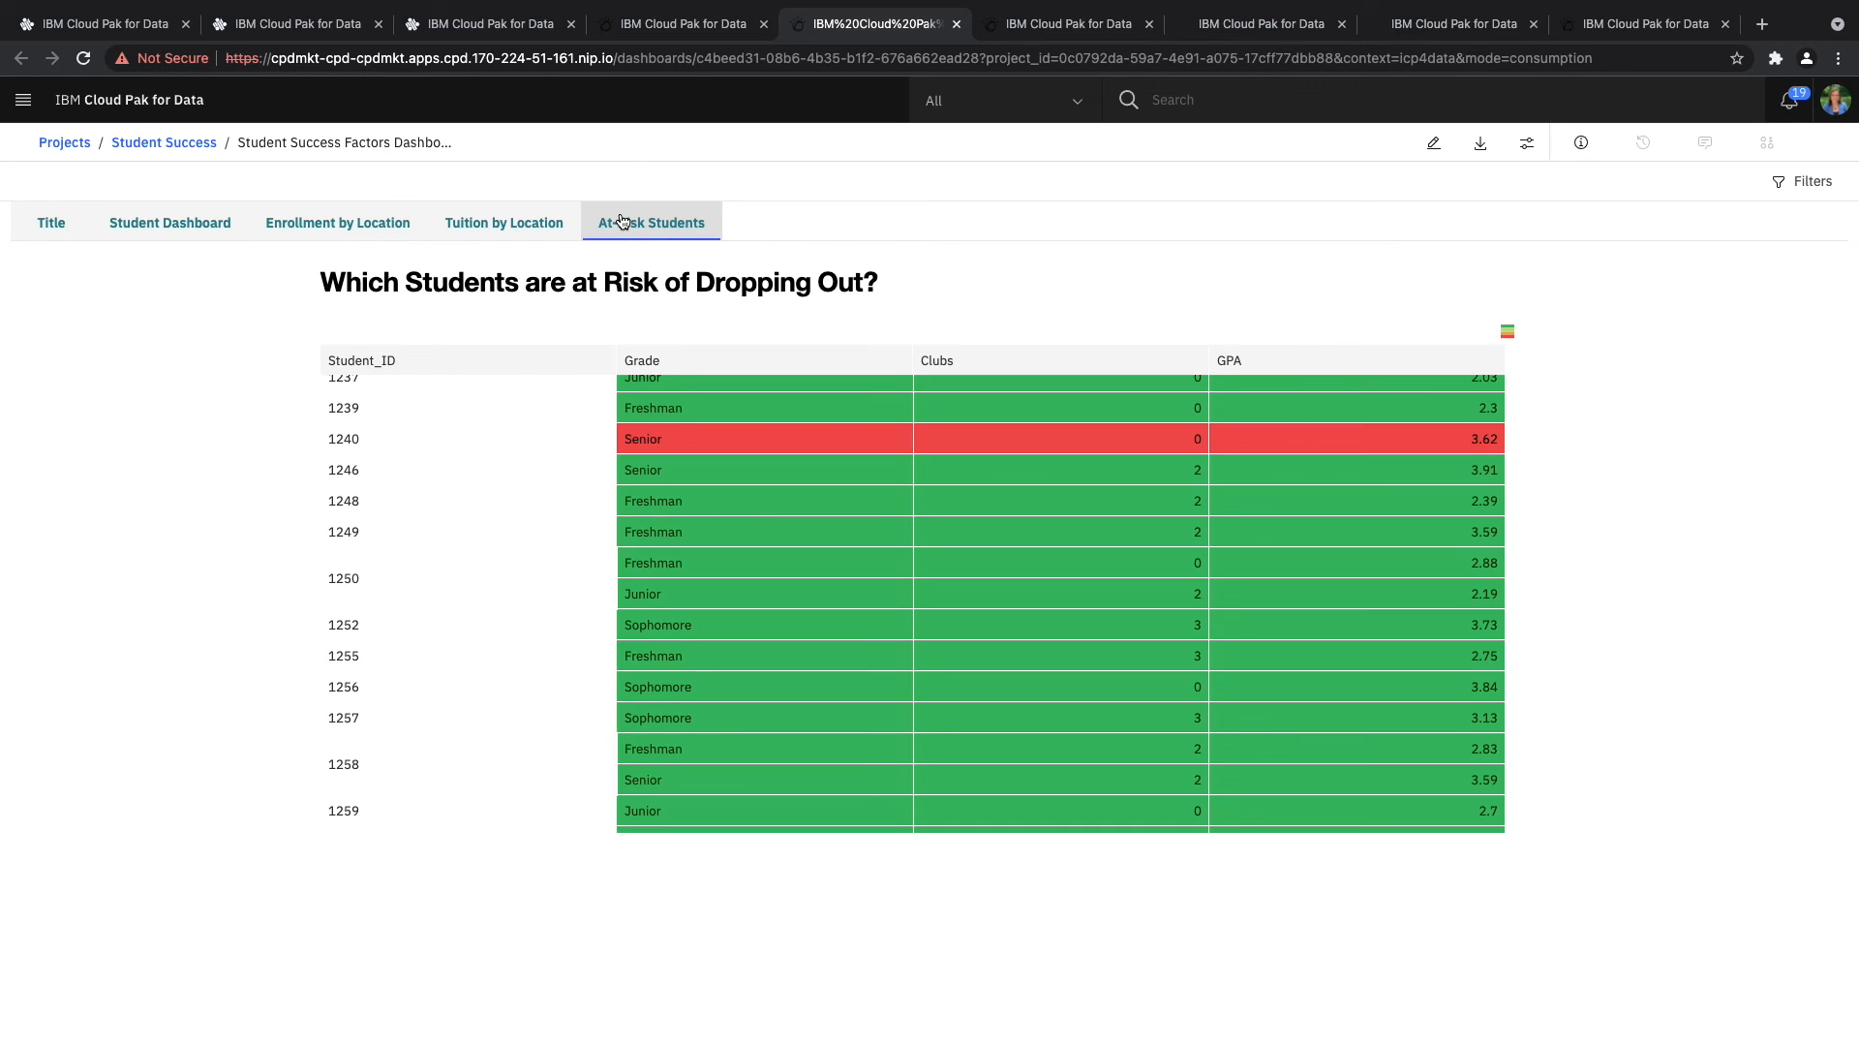
scroll(703, 596, up, 3)
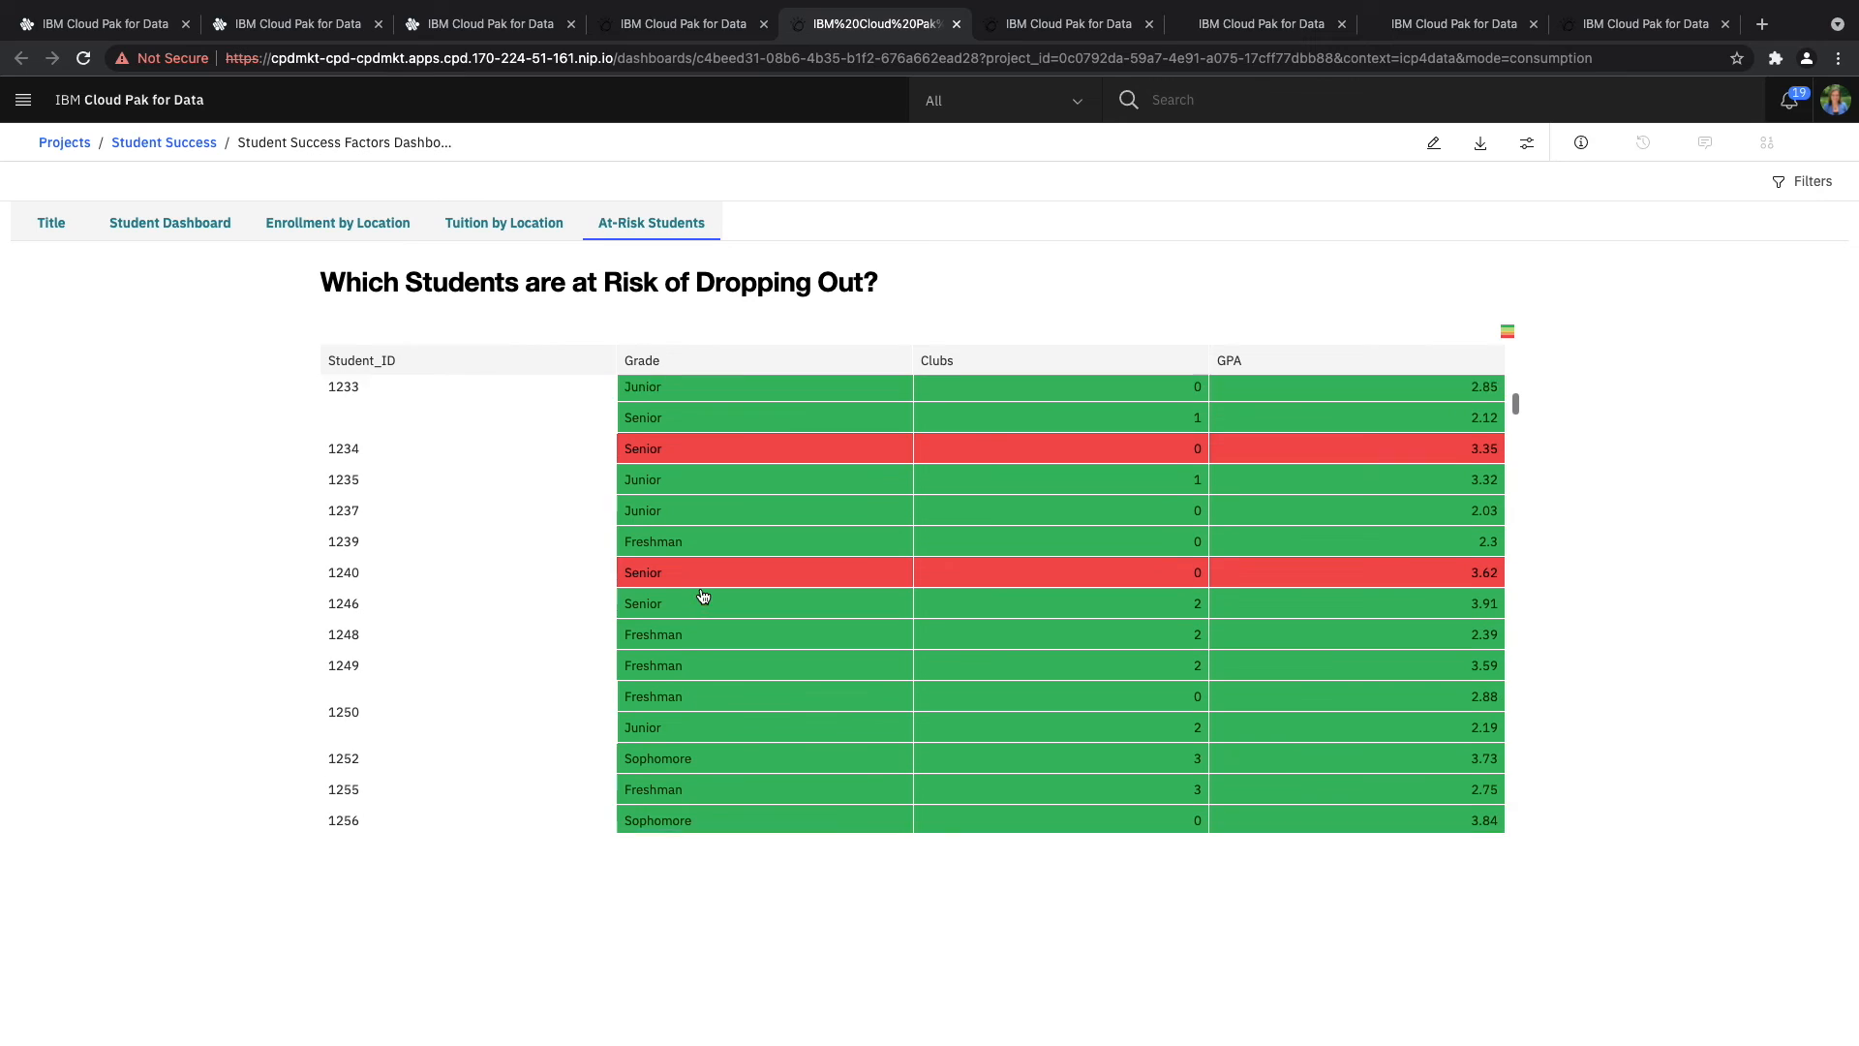
scroll(703, 595, down, 3)
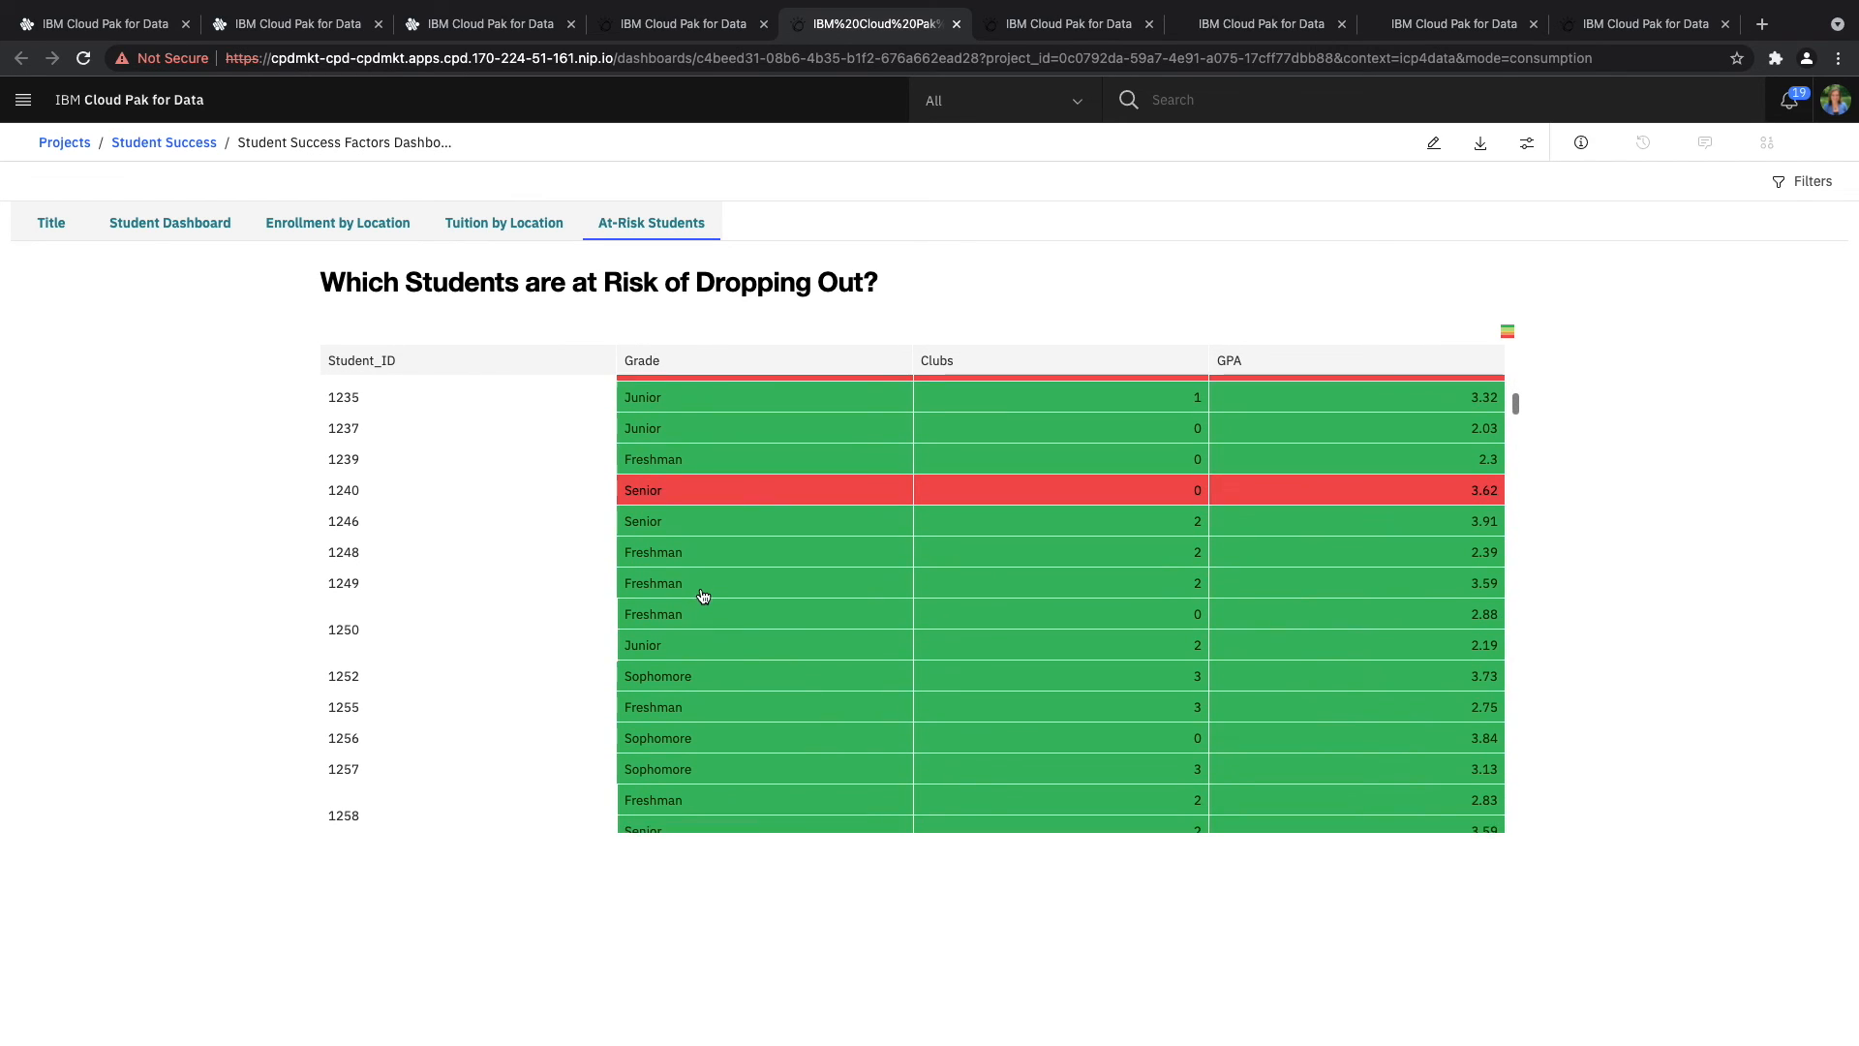
scroll(703, 595, up, 3)
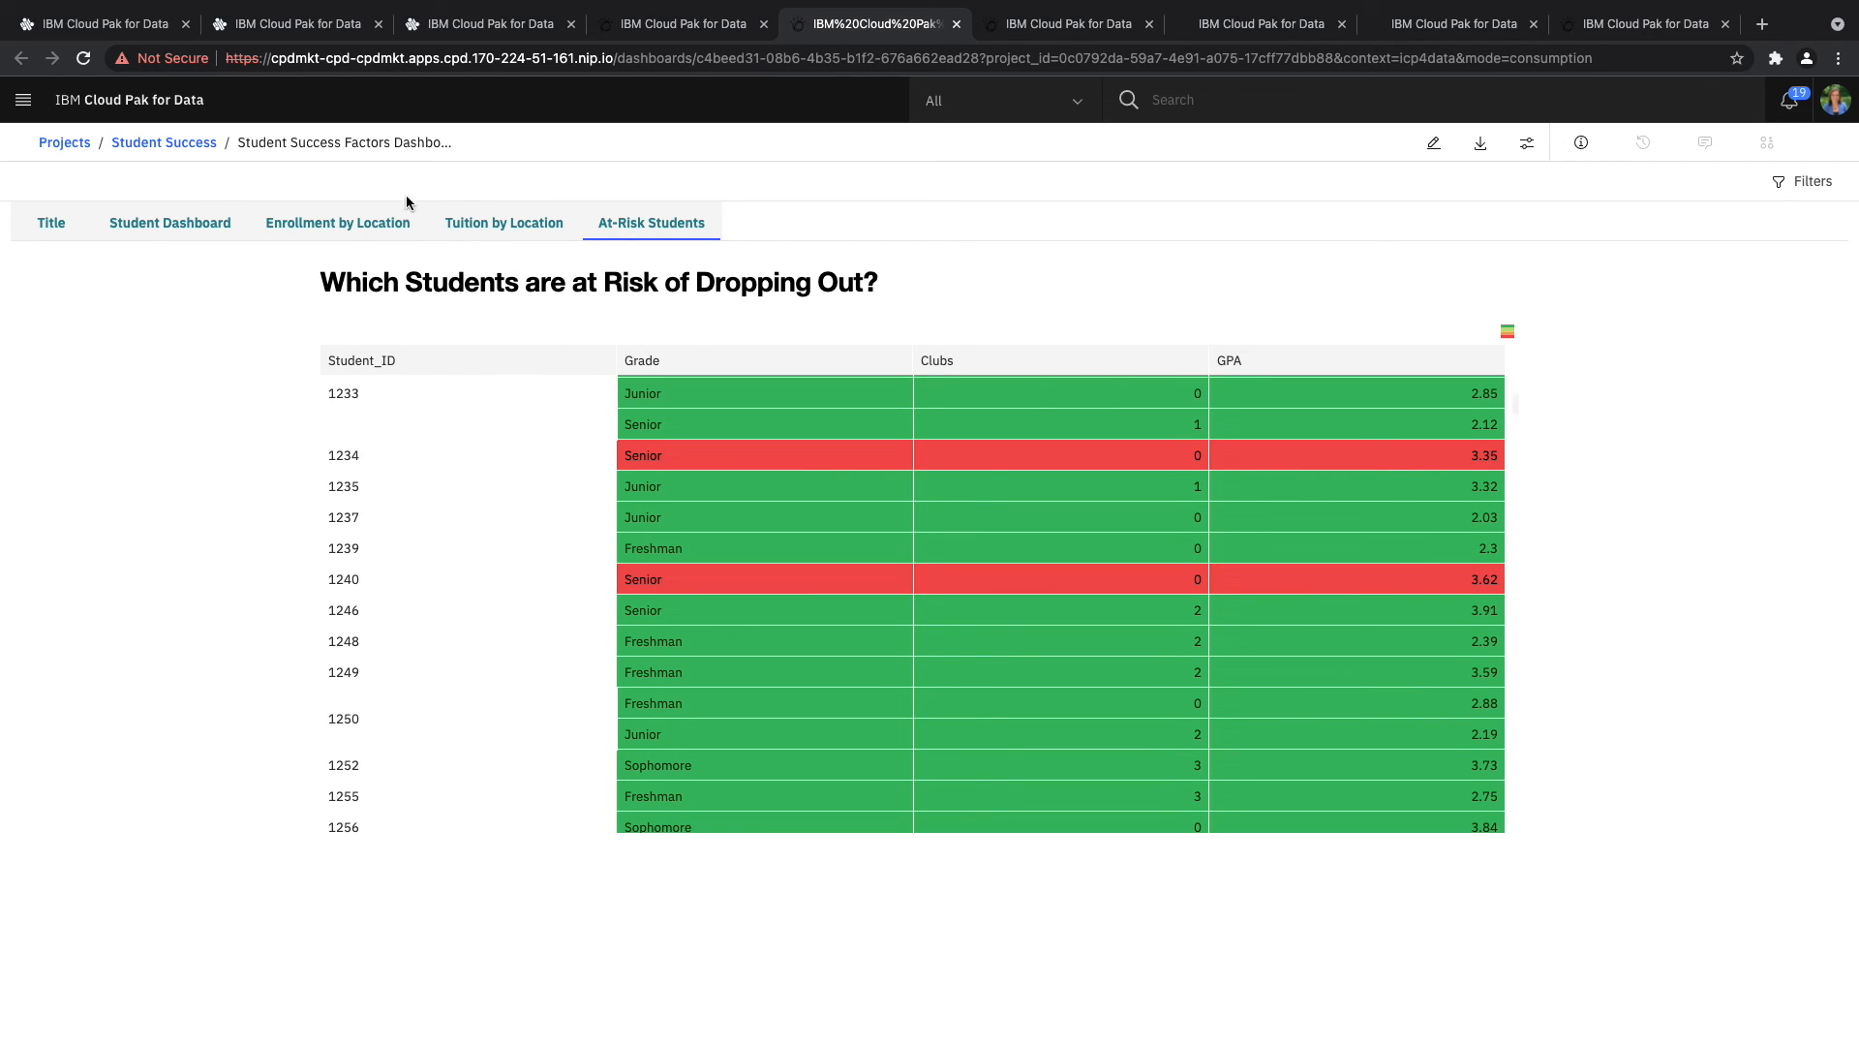
- Examine the Enrollment by Location map of the U.S. to compare where enrollment is highest
click(330, 223)
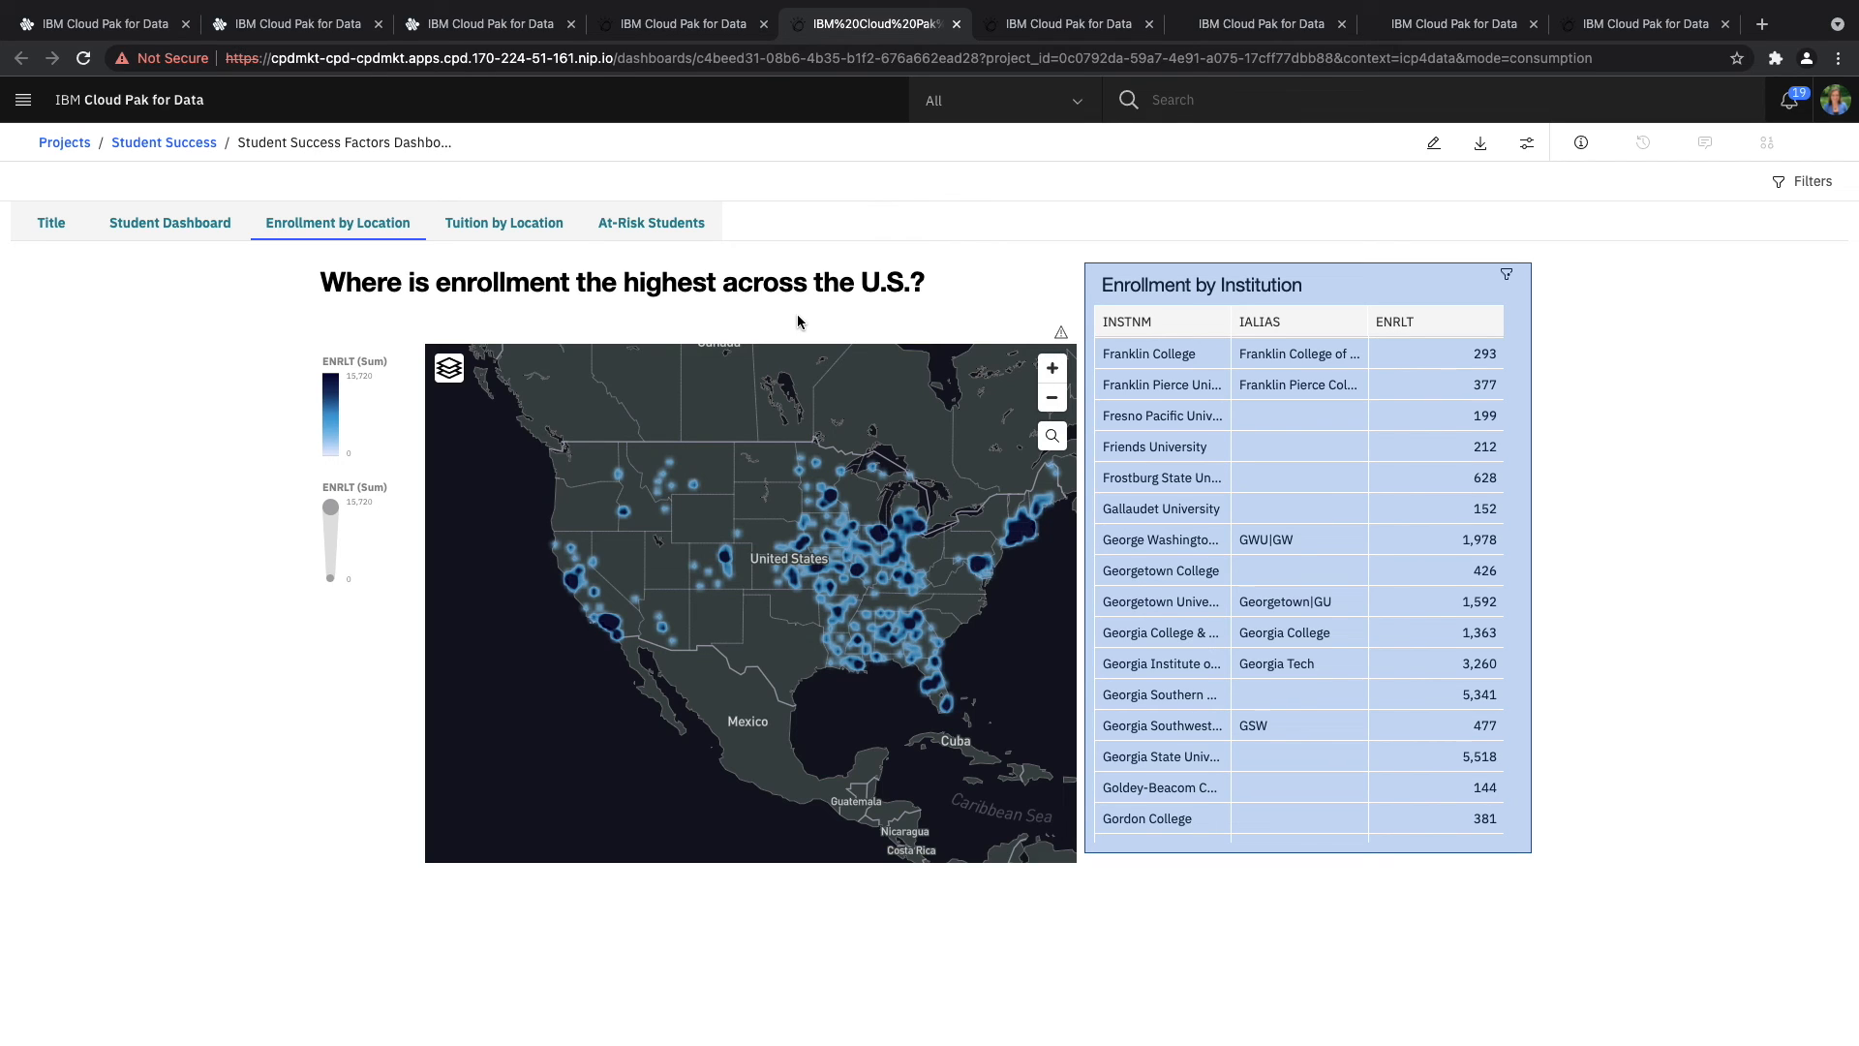
click(789, 589)
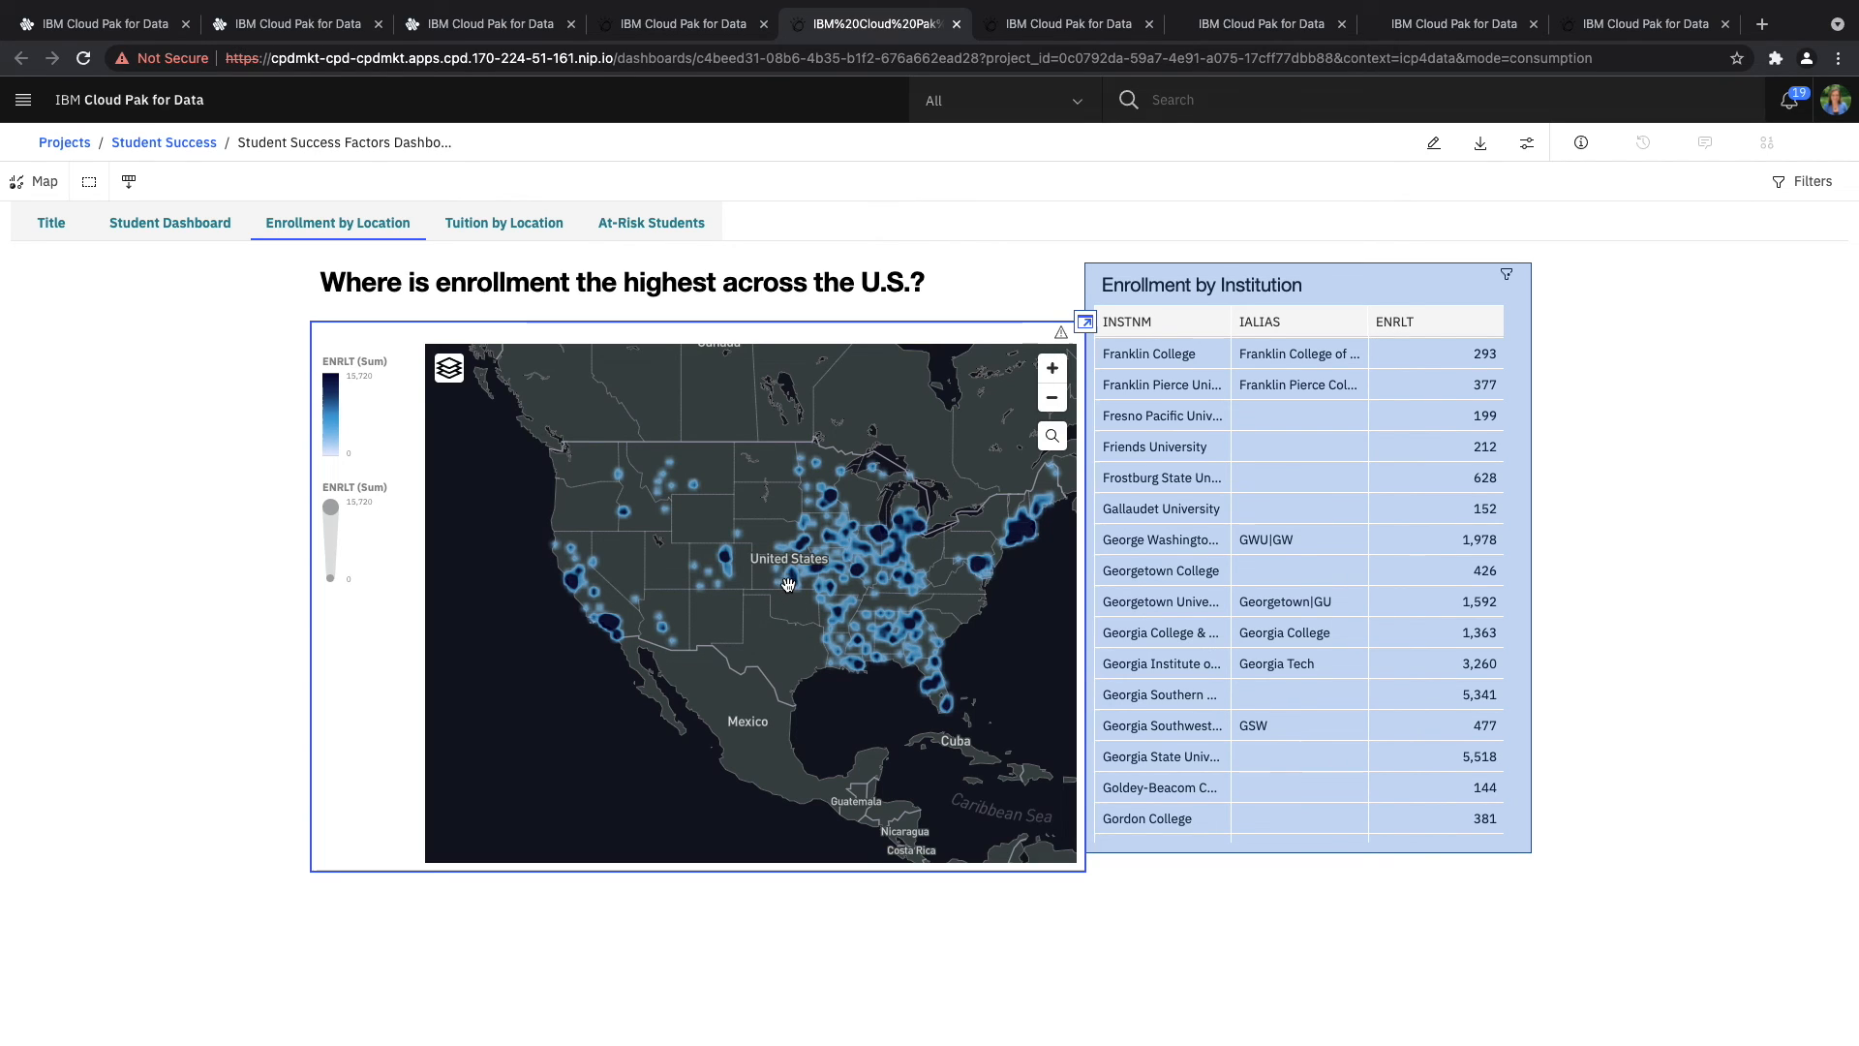
drag(791, 584, 729, 603)
click(257, 387)
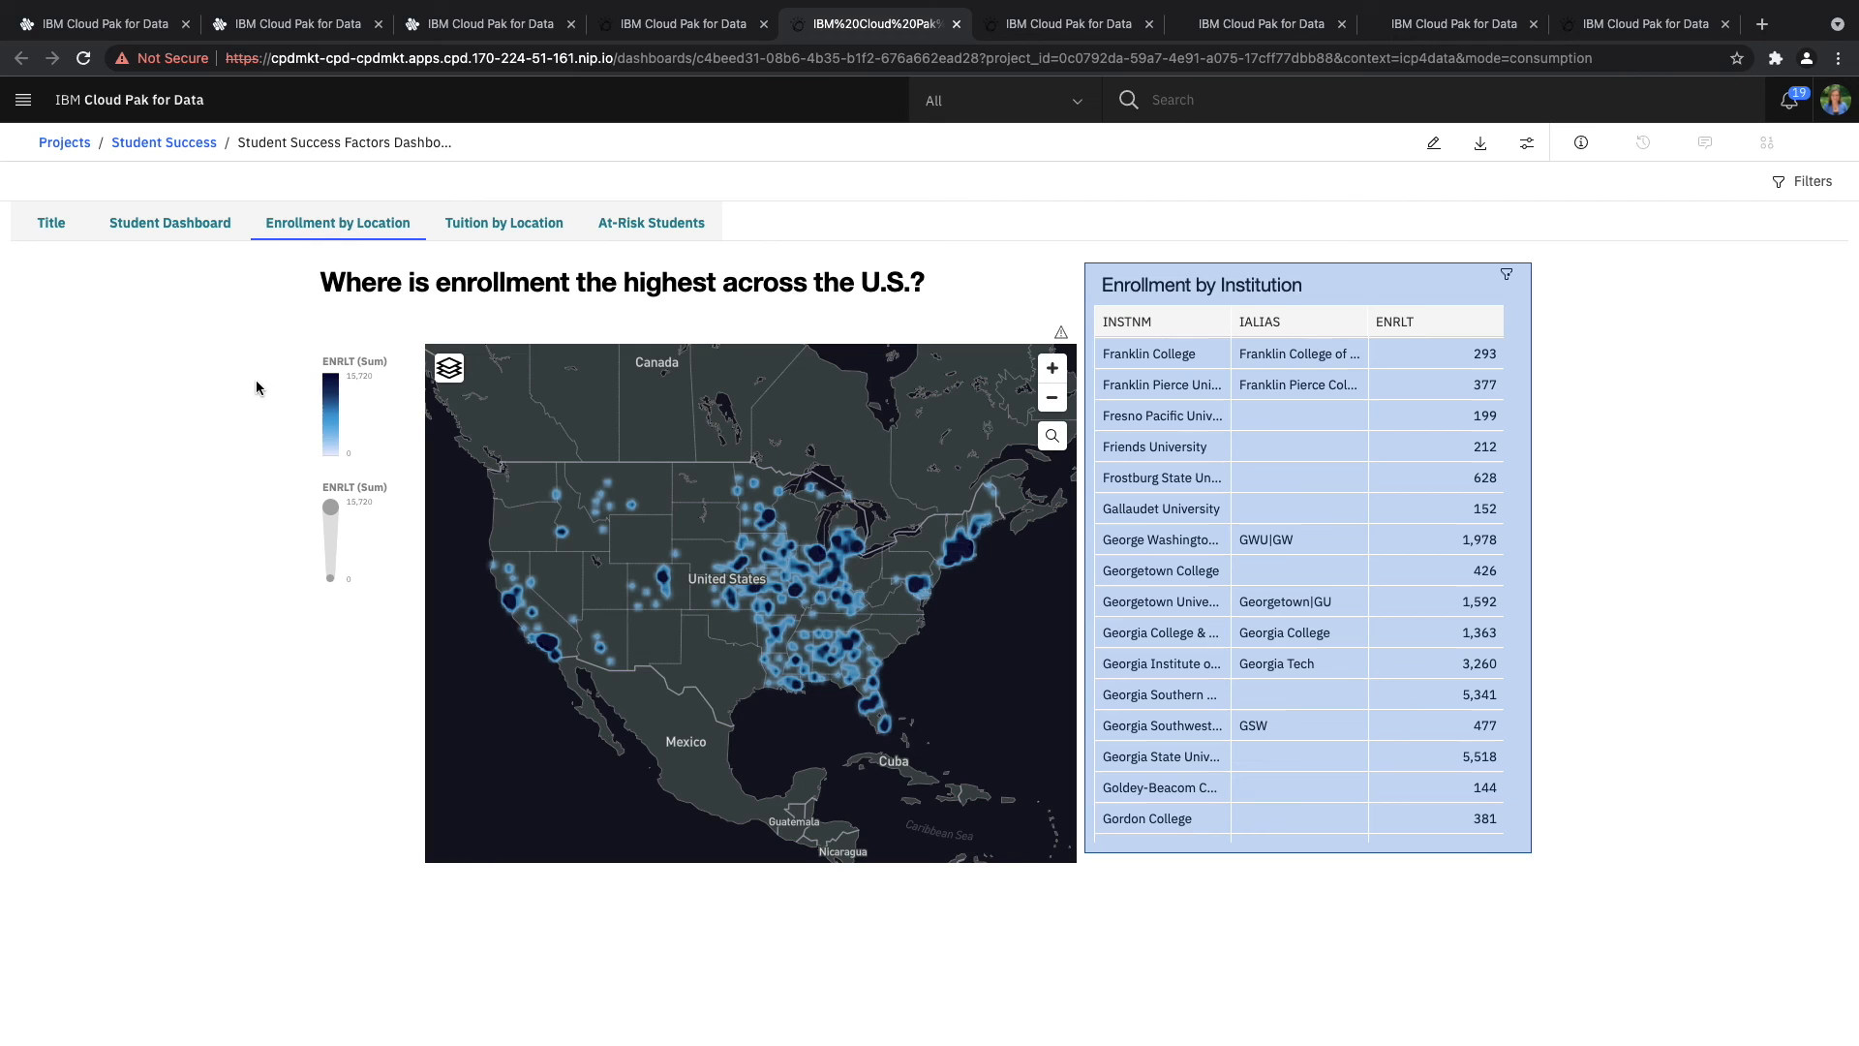
- Examine out-of-state tuition costs across the U.S. on the Tuition by Location map
click(466, 228)
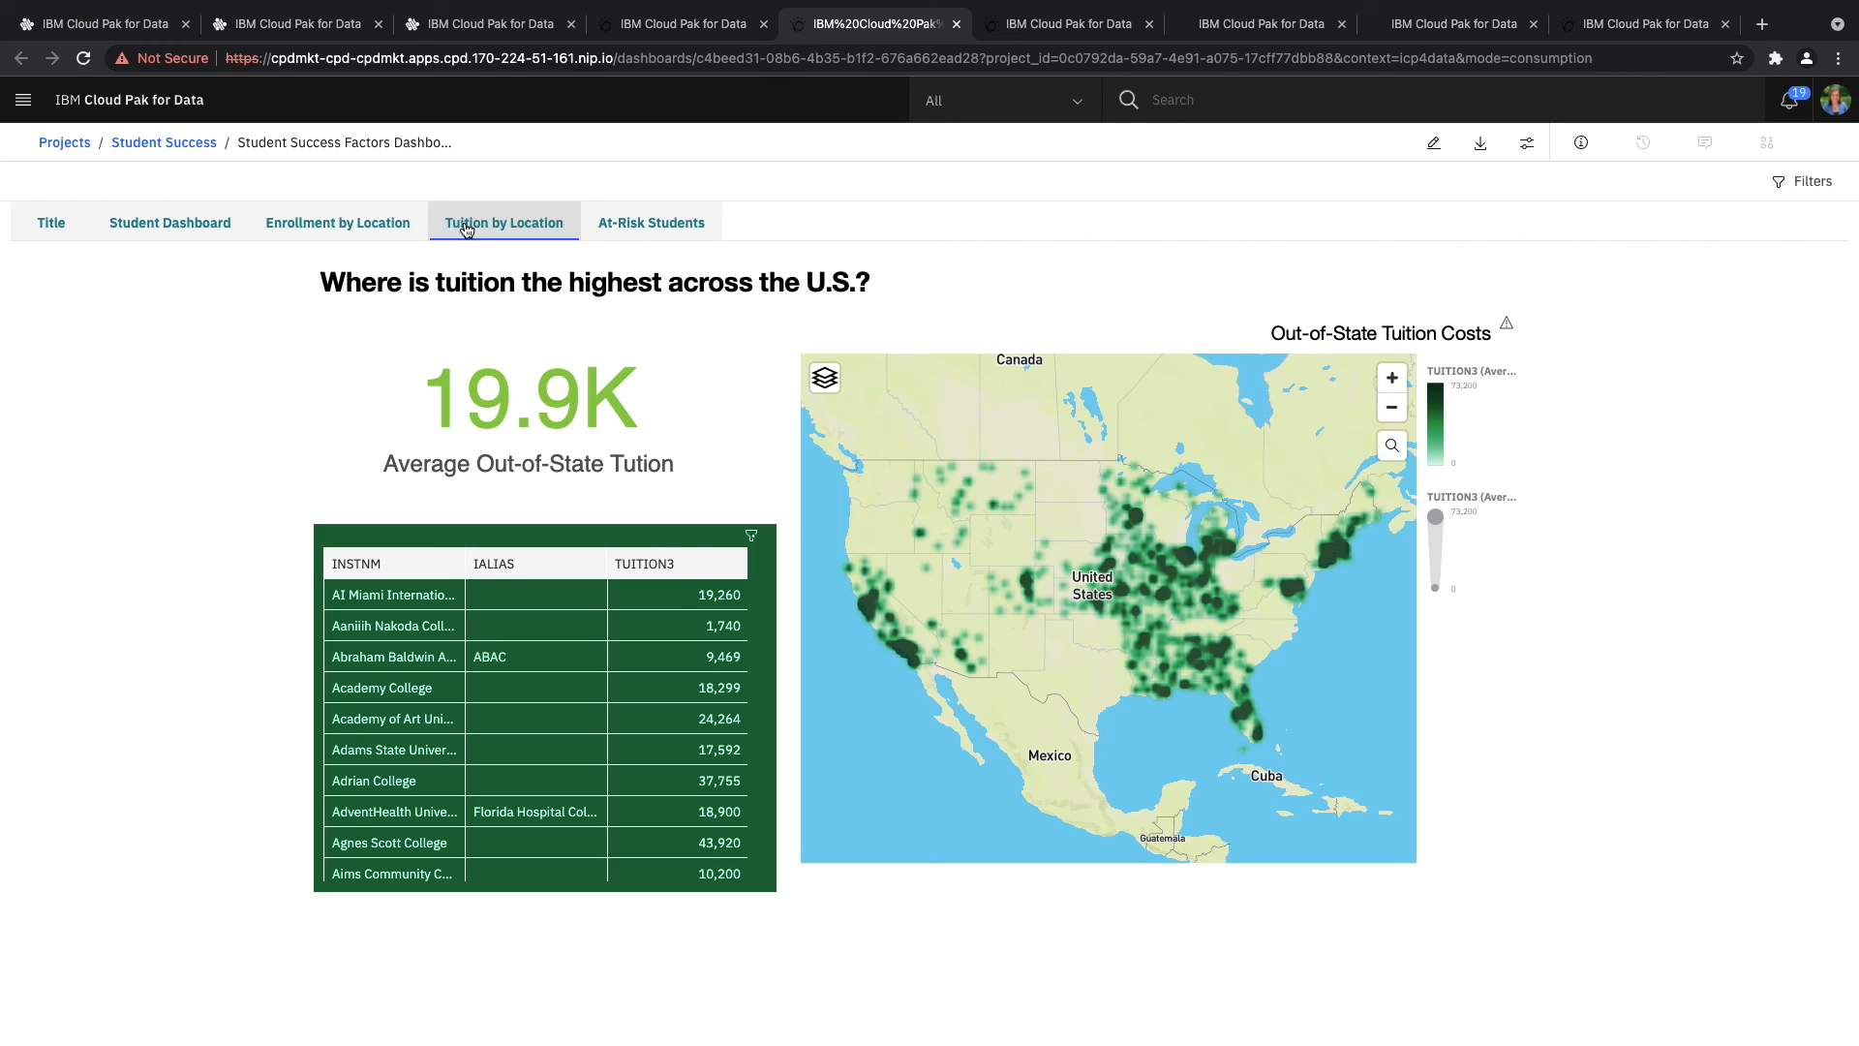
scroll(1138, 568, up, 3)
drag(1138, 568, 1022, 577)
scroll(1022, 577, down, 3)
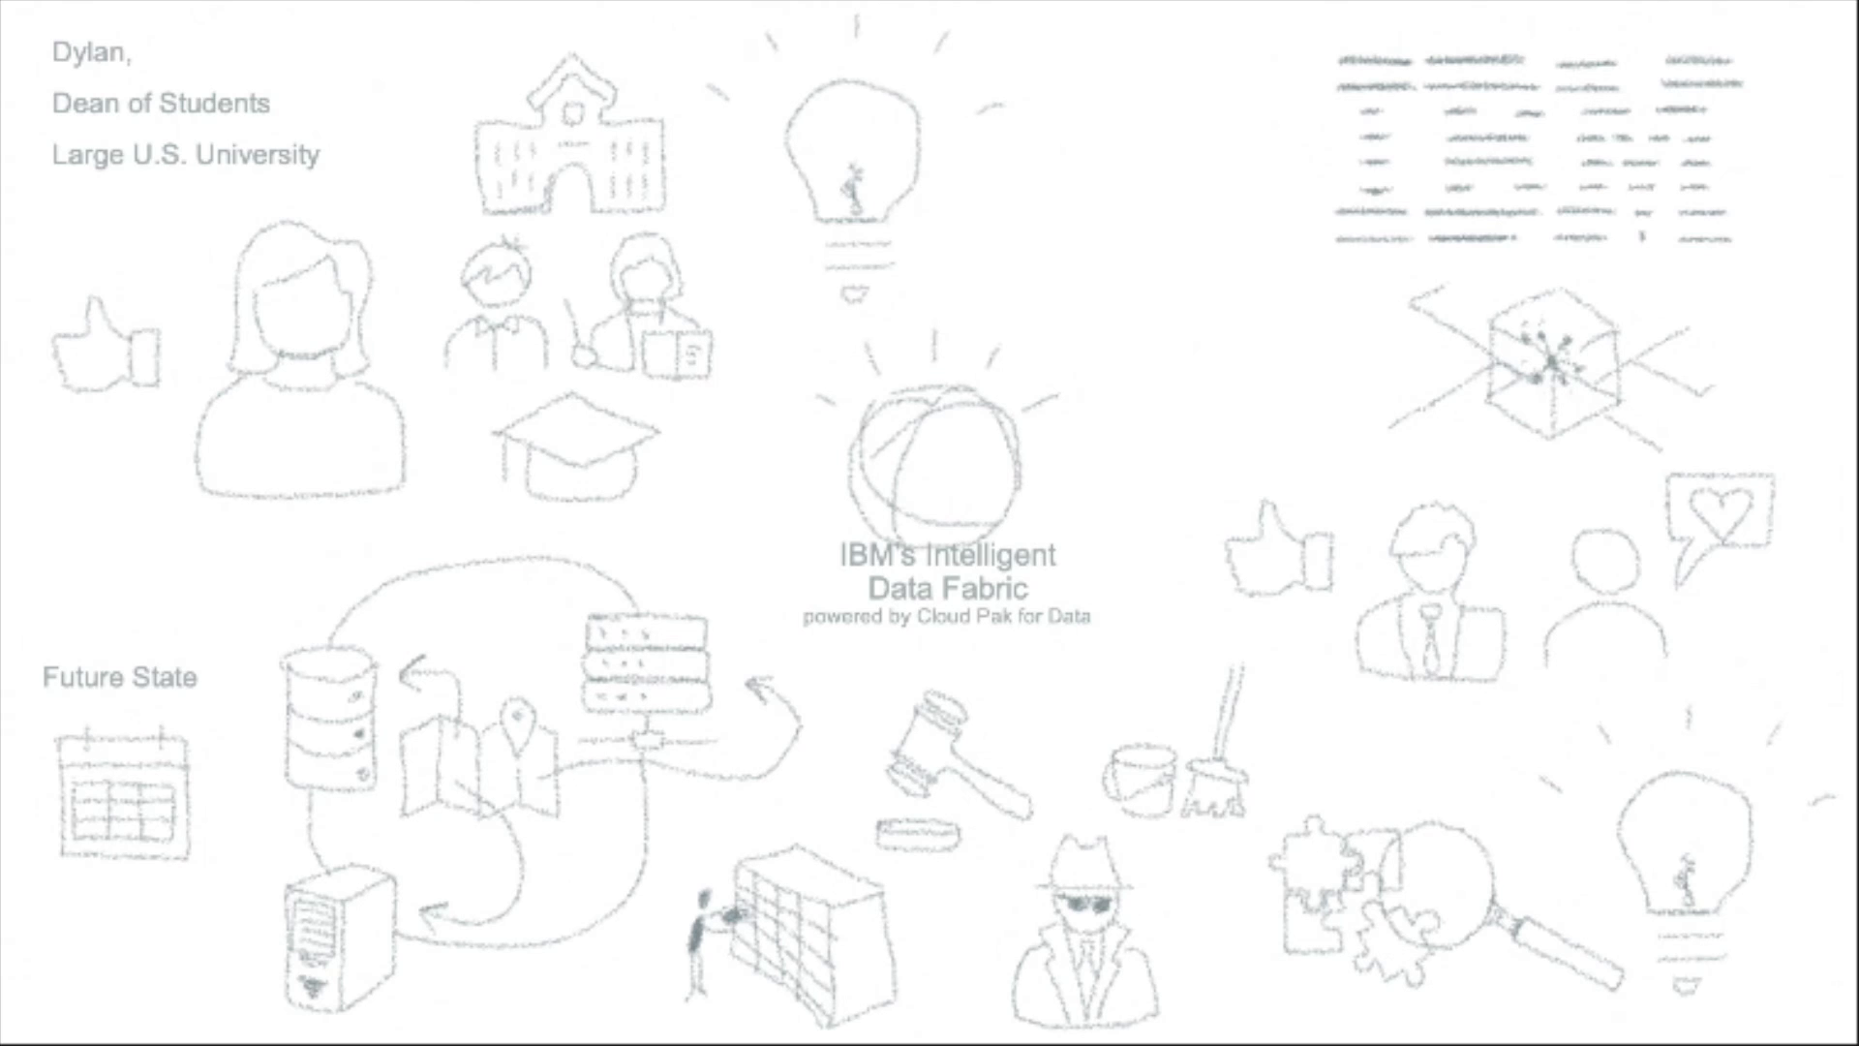